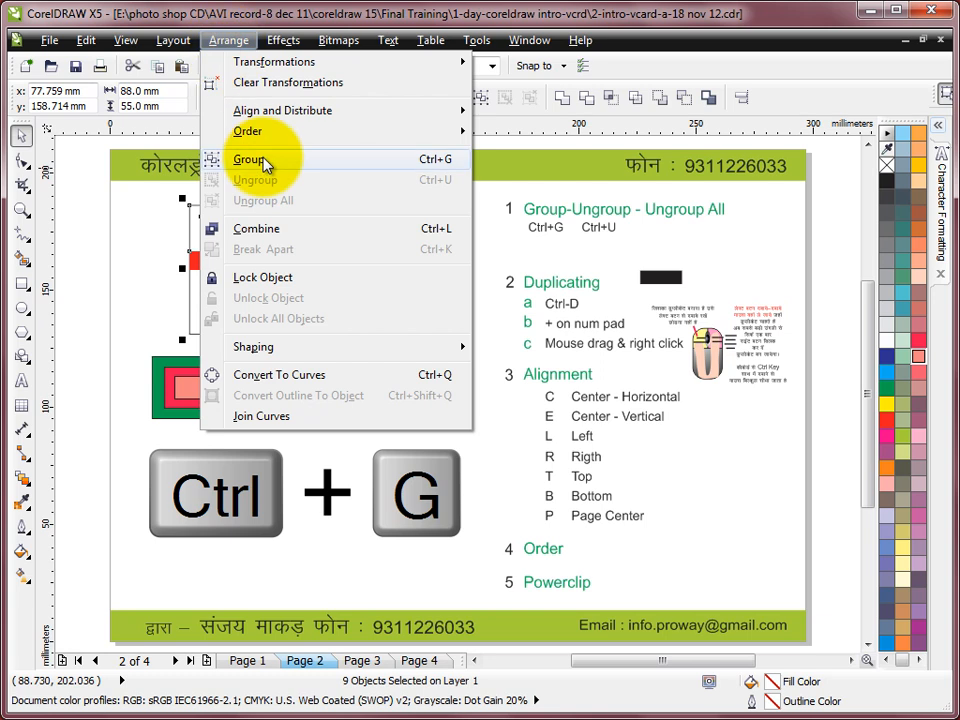
- Group all nine selected objects of the business card and select the card at several spots to test the group
click(418, 168)
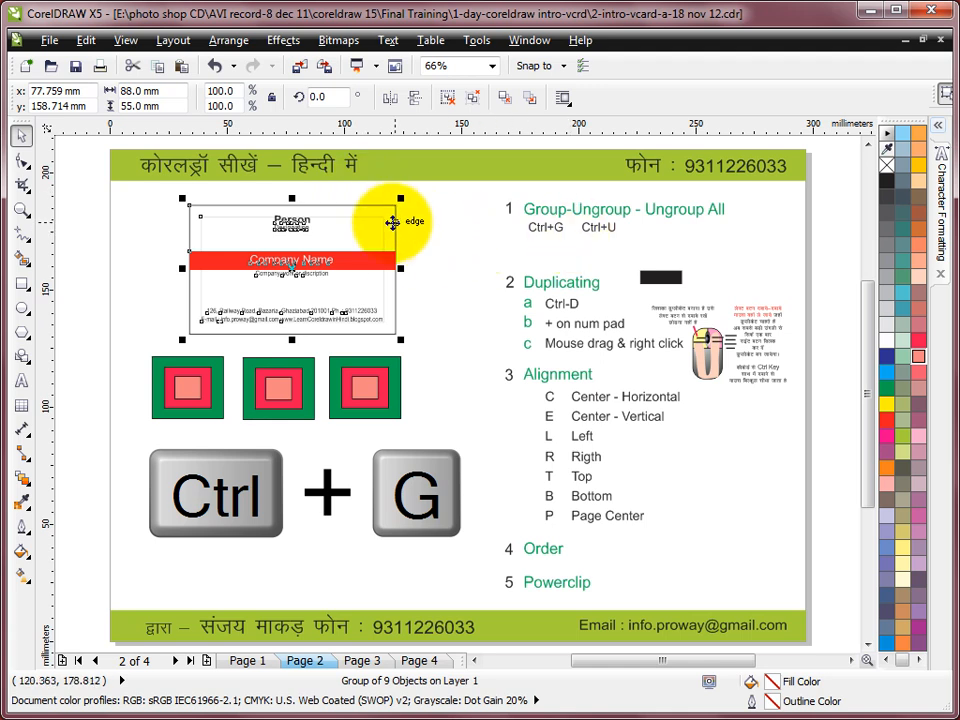
click(452, 259)
click(360, 267)
click(450, 231)
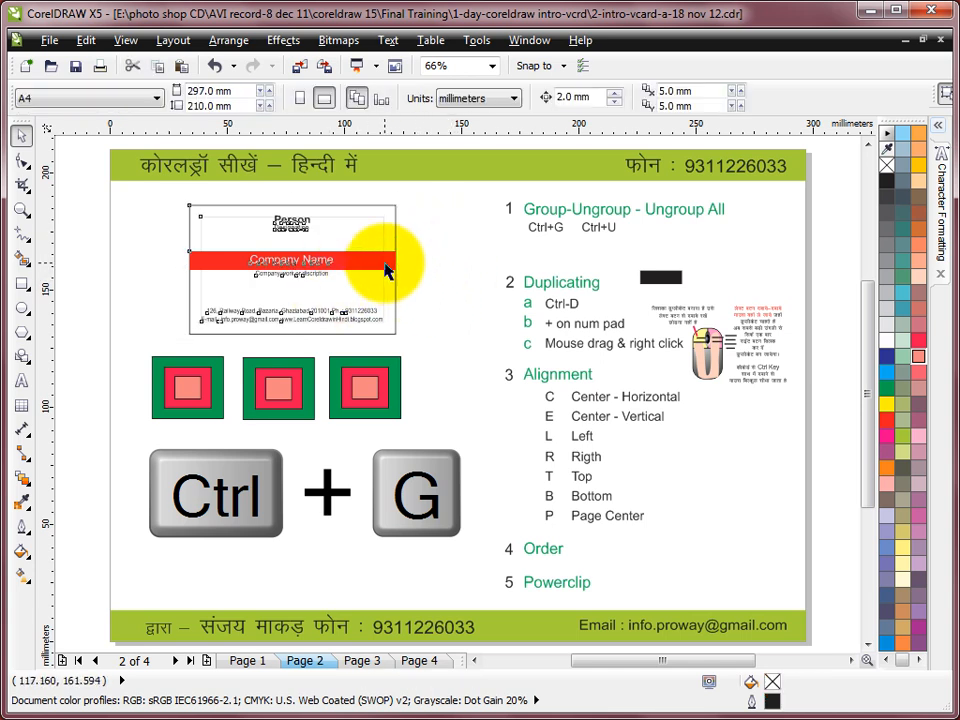
click(219, 221)
click(207, 220)
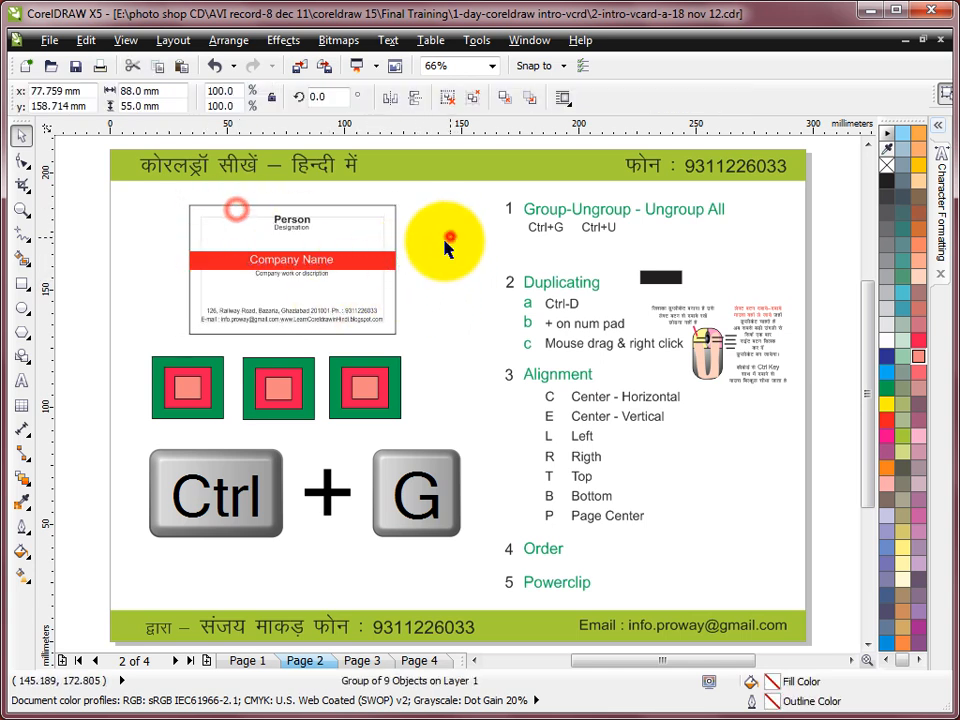
click(450, 236)
click(297, 228)
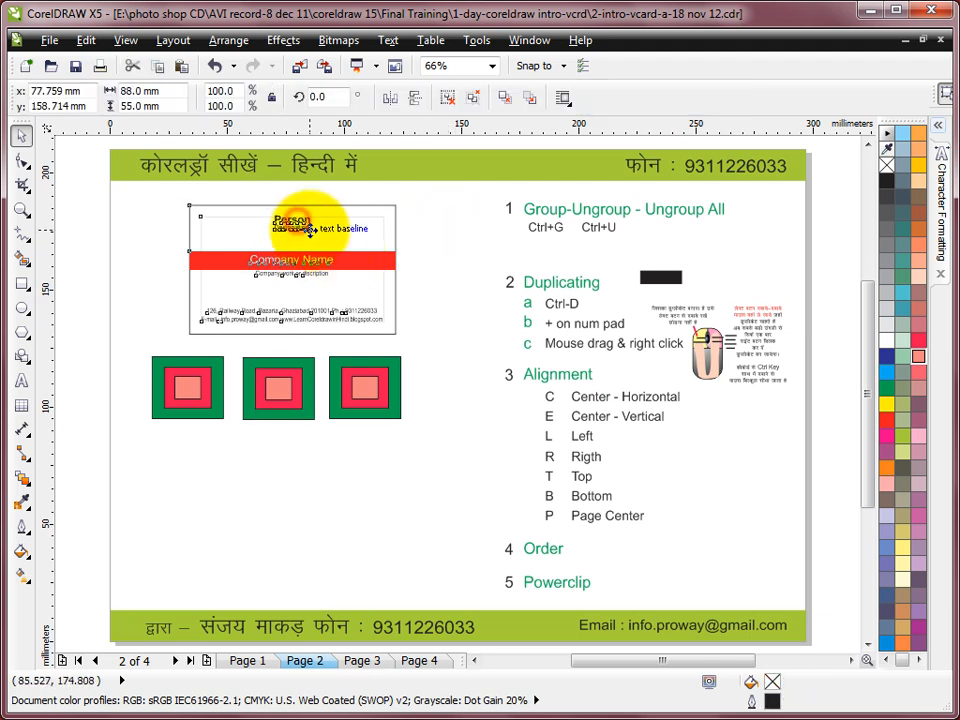
- Move the grouped business card below the row of nested squares and back to its place above them
drag(295, 218, 294, 470)
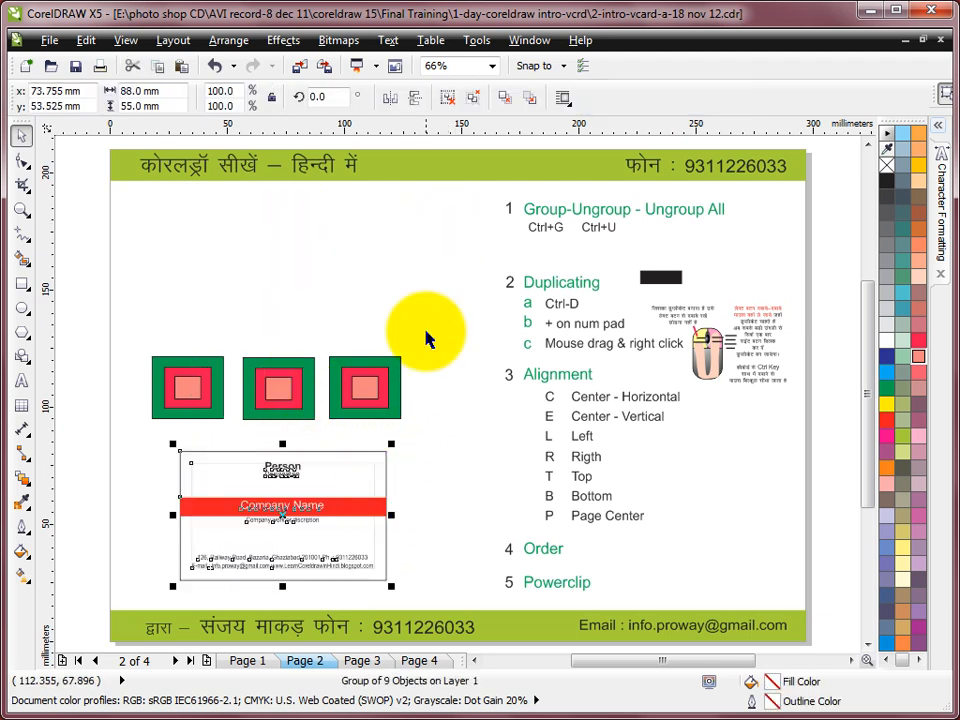
click(427, 319)
click(276, 469)
drag(314, 511, 381, 266)
click(421, 243)
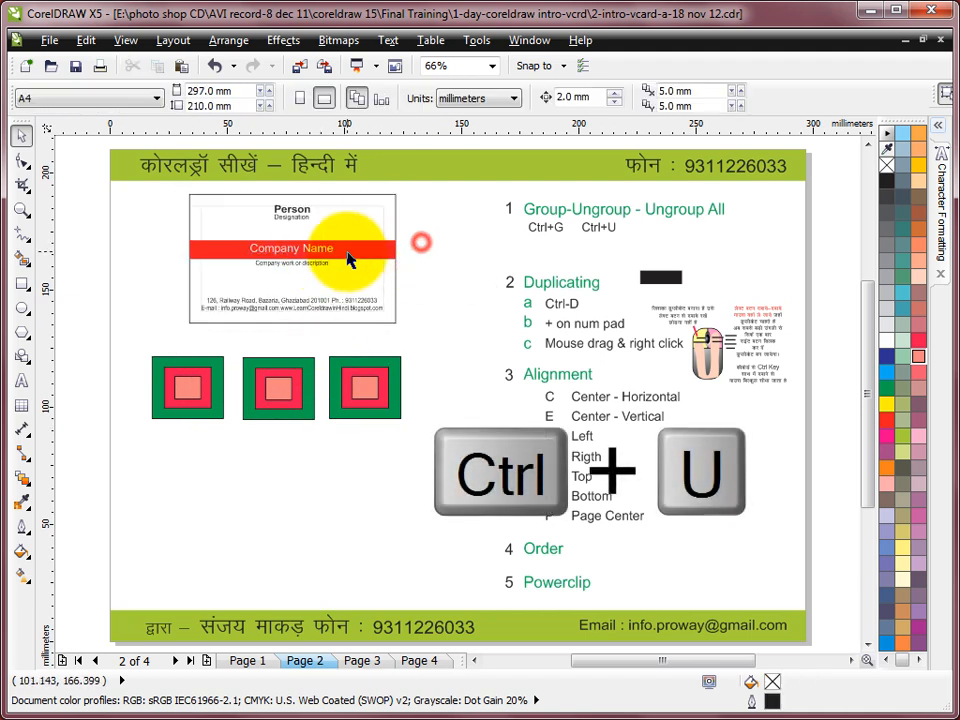
- Ungroup the business card and select its red band and company name text separately to test the separation
click(347, 251)
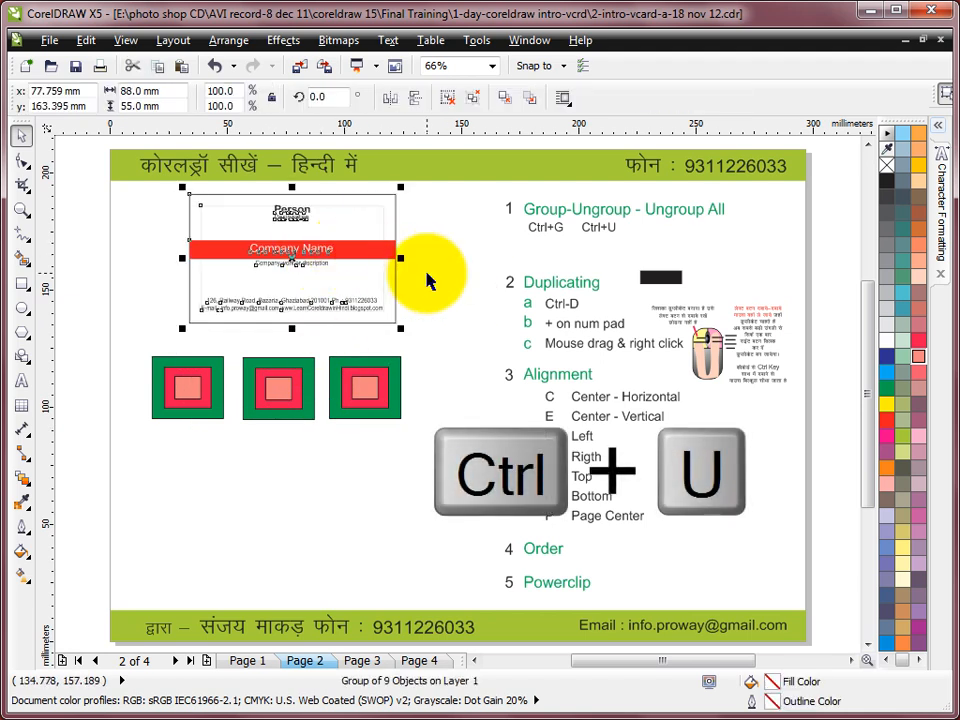
click(226, 40)
mouse_move(283, 40)
click(228, 40)
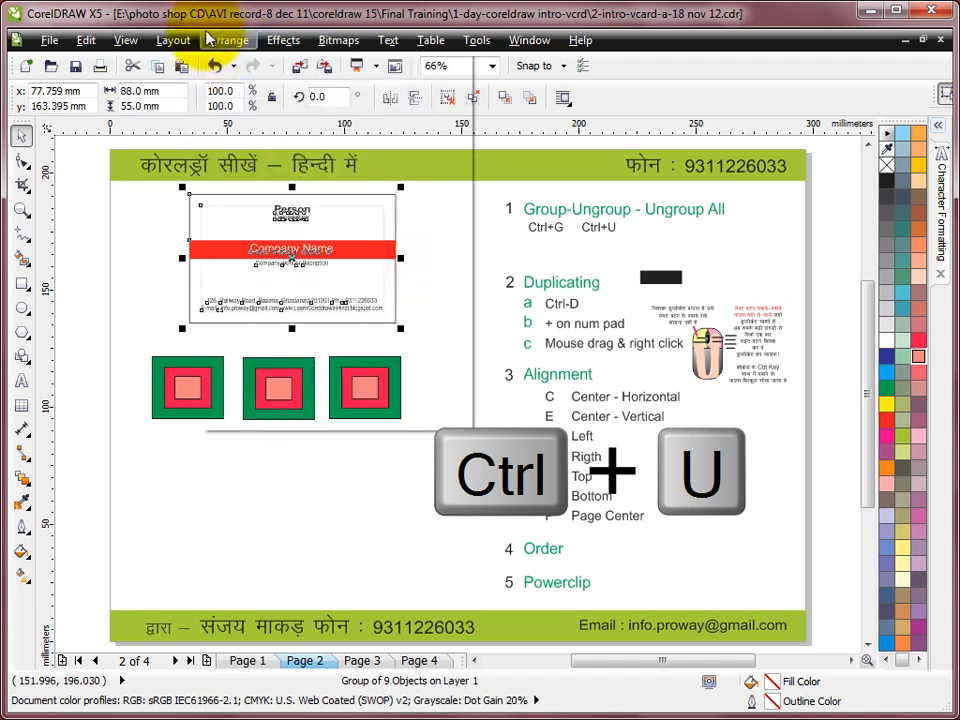
click(228, 40)
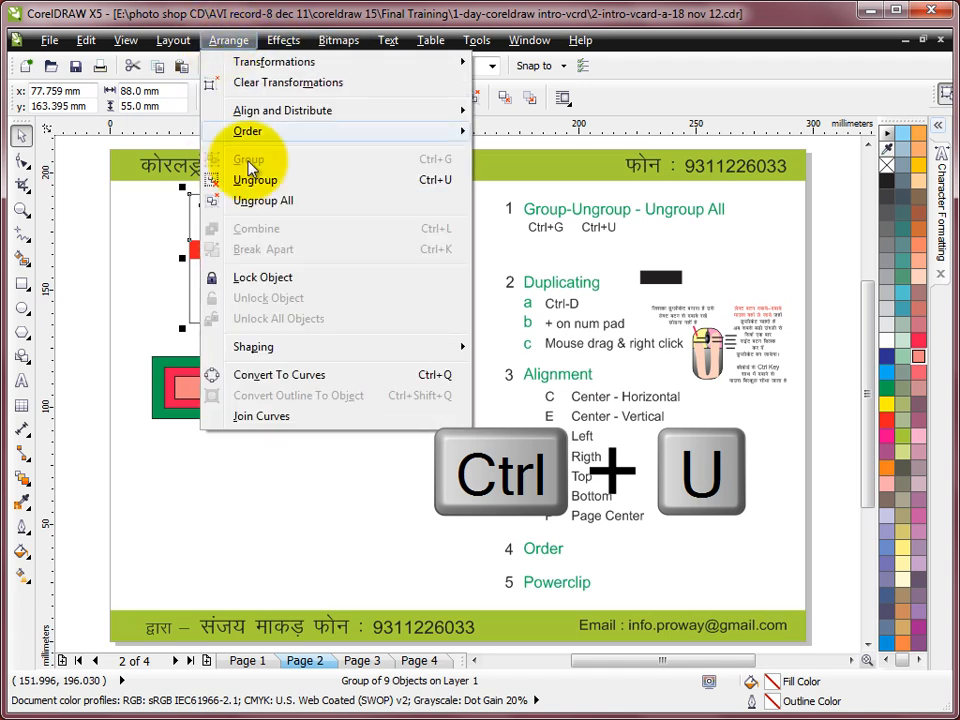
click(423, 184)
click(474, 223)
click(370, 247)
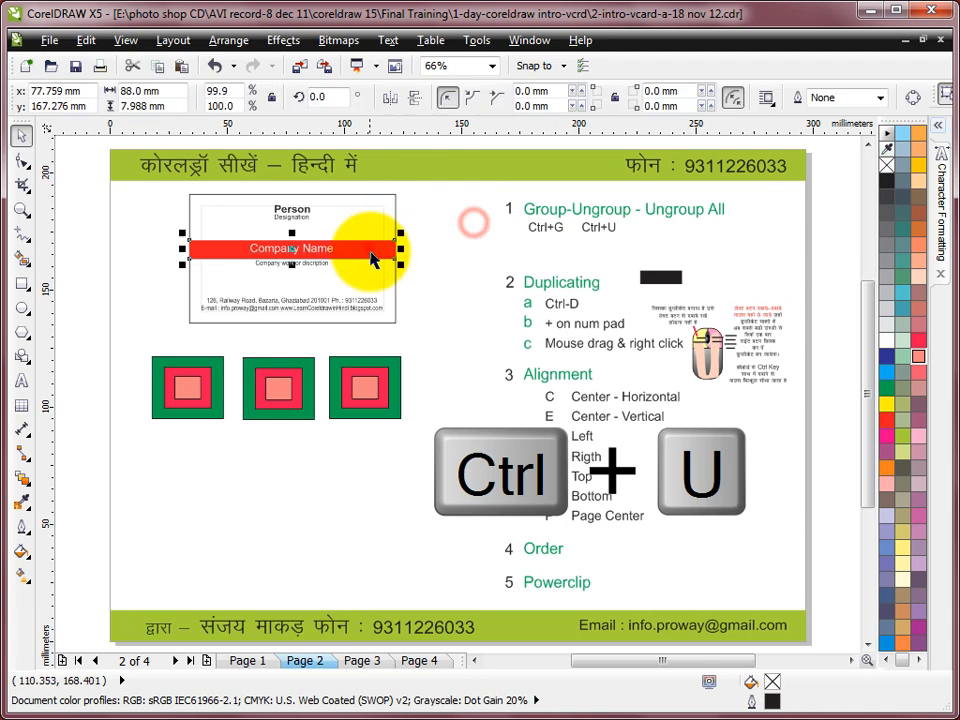
click(453, 232)
click(308, 250)
click(442, 235)
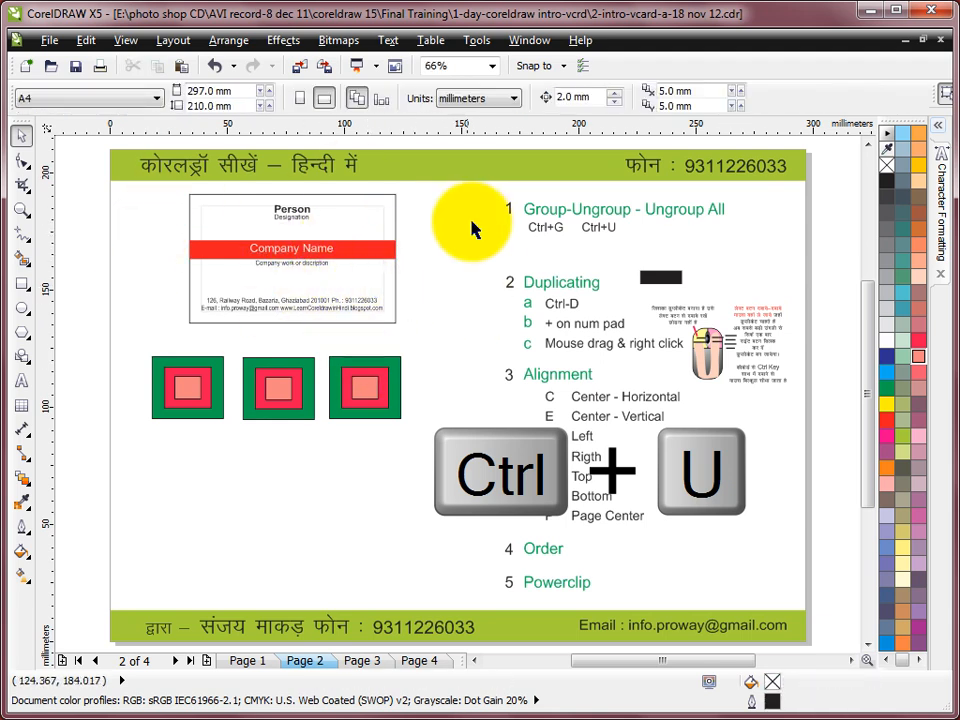
- Select the whole business card, regroup its objects and test that it selects as one unit
drag(167, 184, 415, 340)
key(ctrl+g)
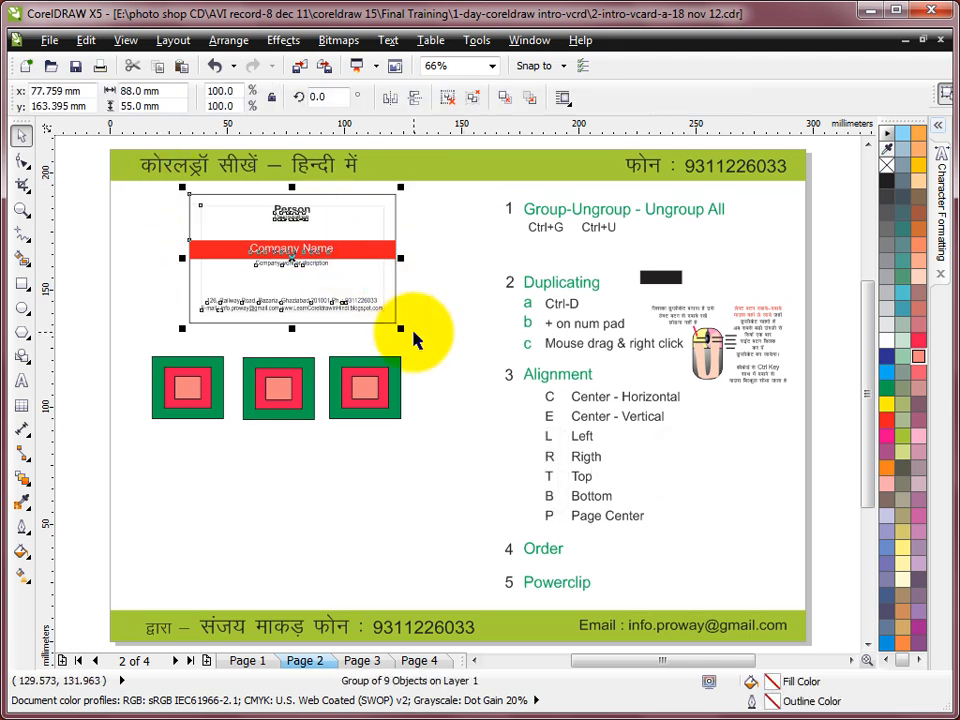
click(435, 240)
click(312, 252)
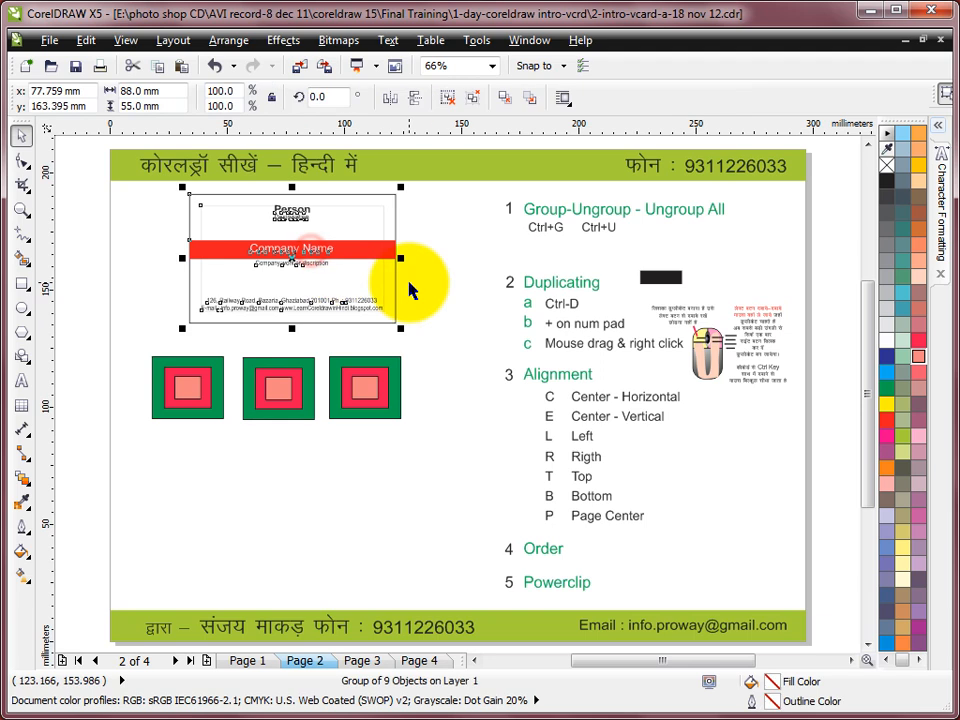
click(435, 279)
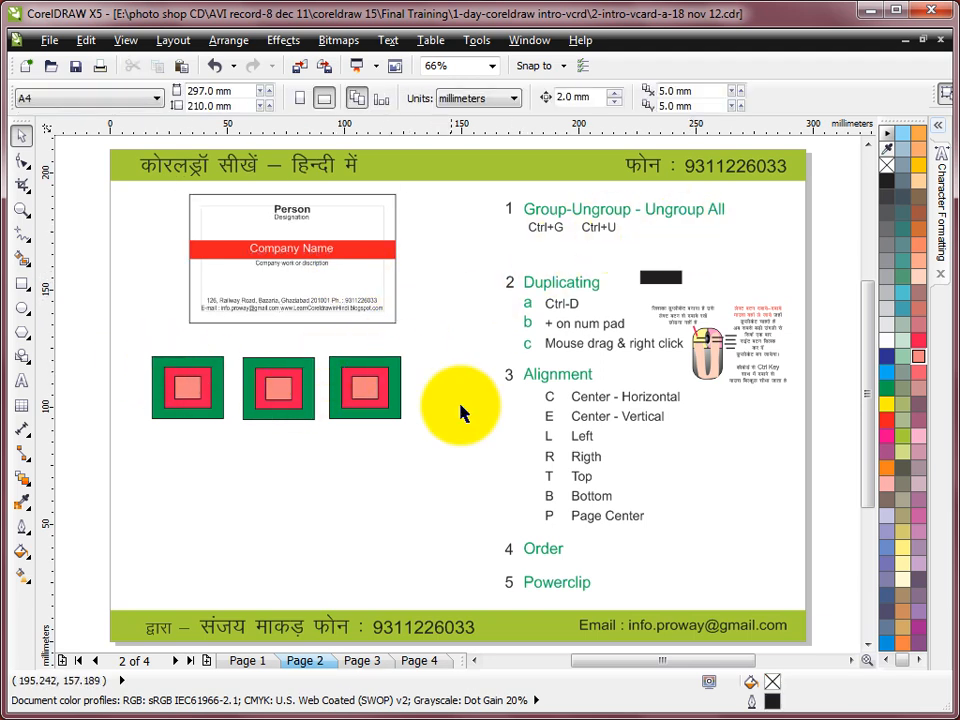
- Select each of the three nested-square sets in turn to examine how they are grouped
click(212, 390)
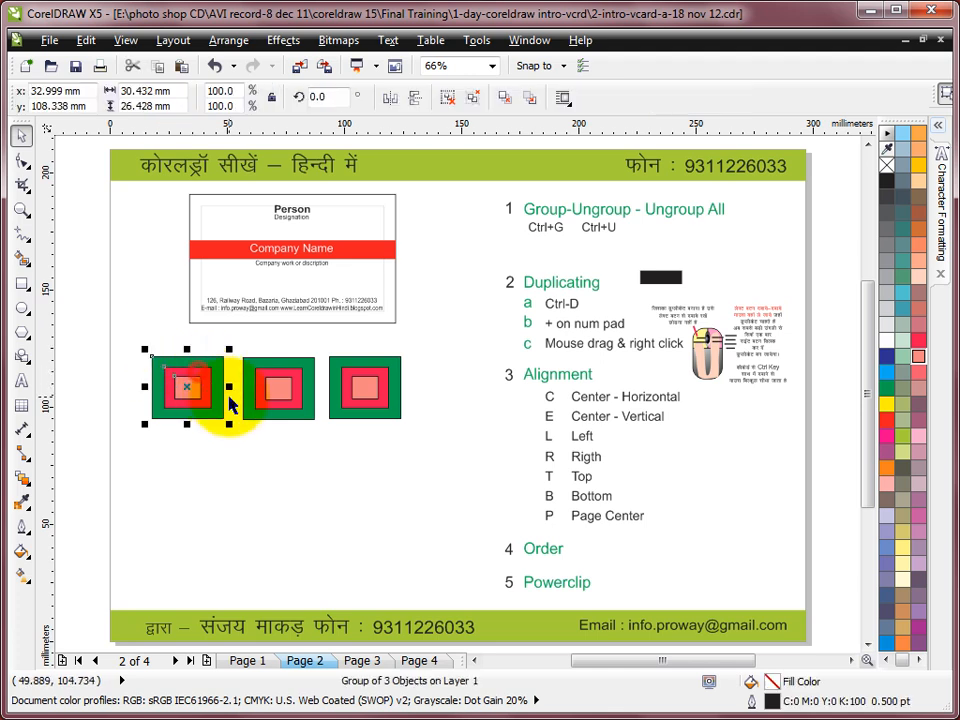
click(282, 392)
click(340, 400)
click(262, 388)
click(186, 386)
click(280, 390)
click(345, 405)
- Group the three nested-square sets into one combined group and shift it about 5.5 mm to the right
drag(114, 336, 452, 463)
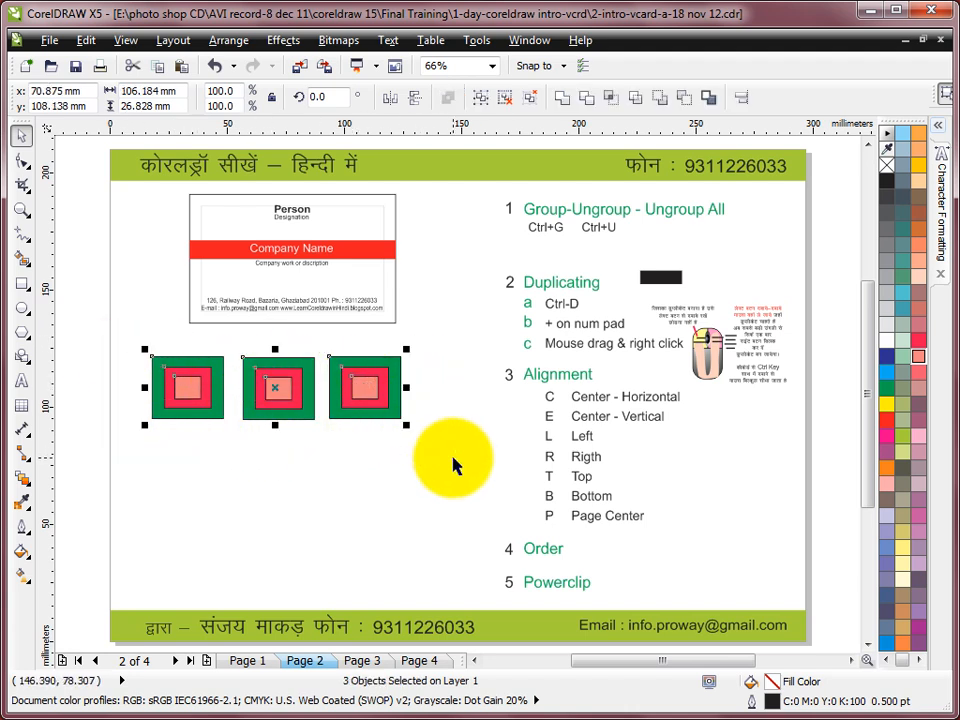
key(ctrl+g)
click(441, 347)
drag(350, 379, 363, 379)
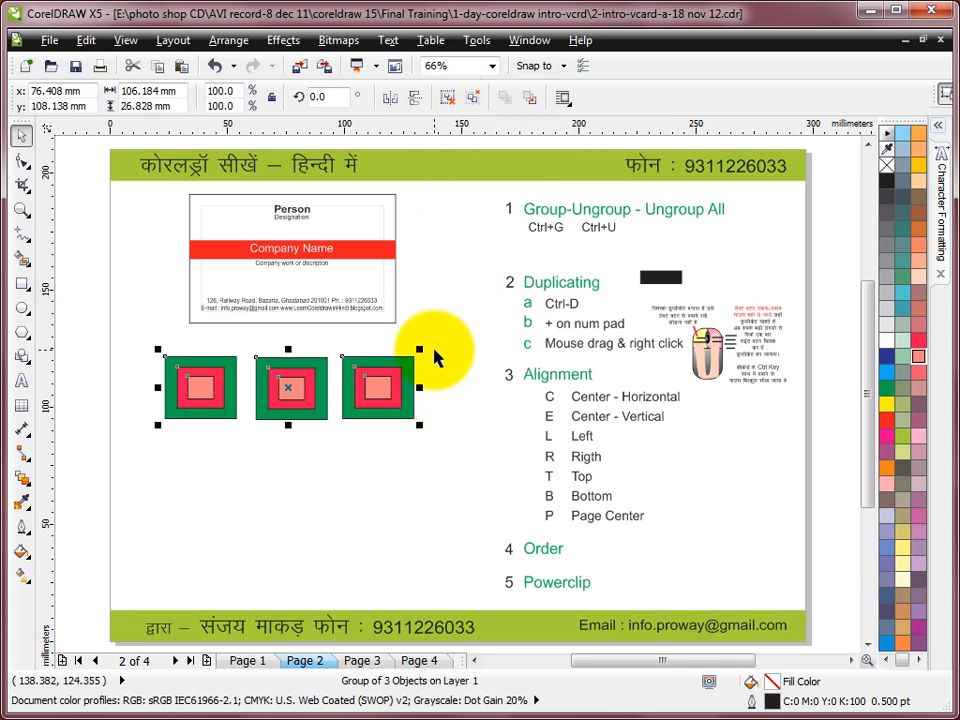
click(446, 291)
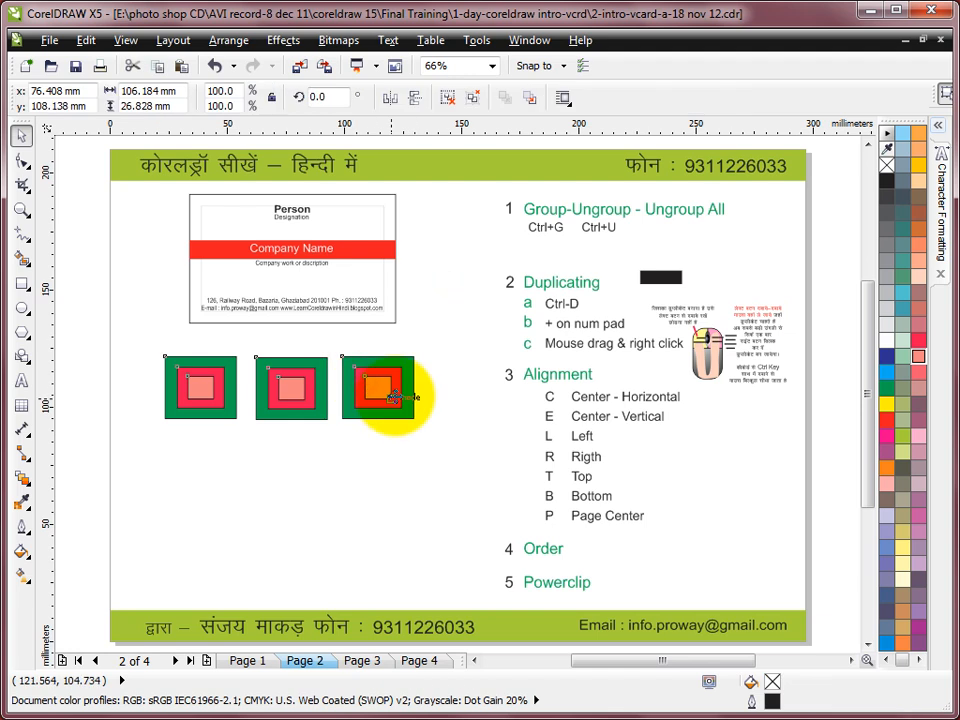
- Ungroup the combined squares by one level and select the middle and leftmost sets to test them separately
click(443, 294)
click(288, 391)
click(201, 400)
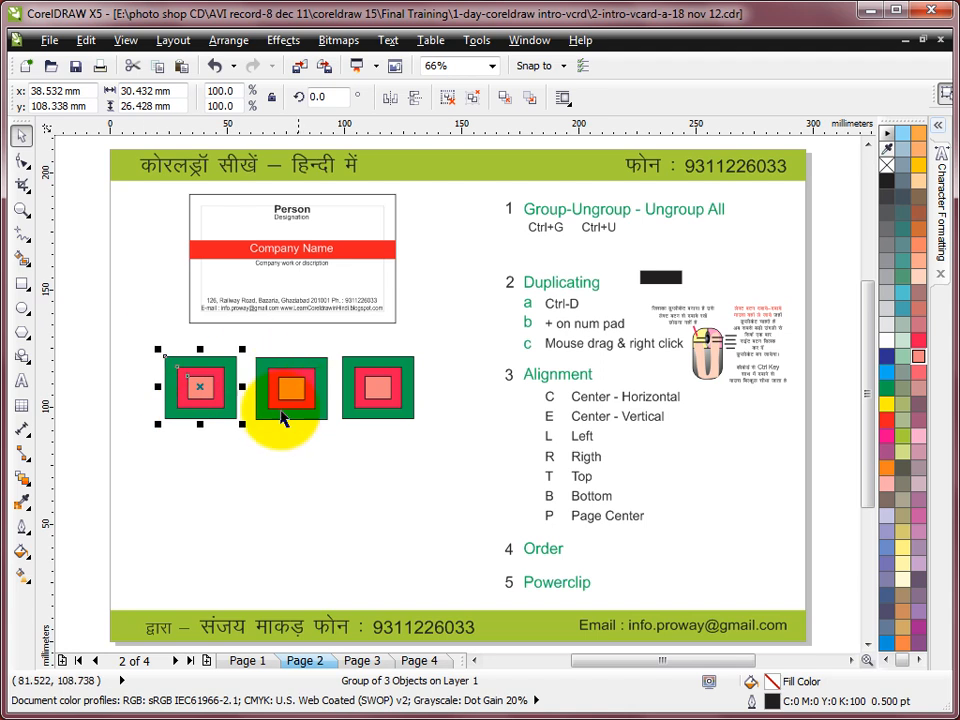
click(458, 313)
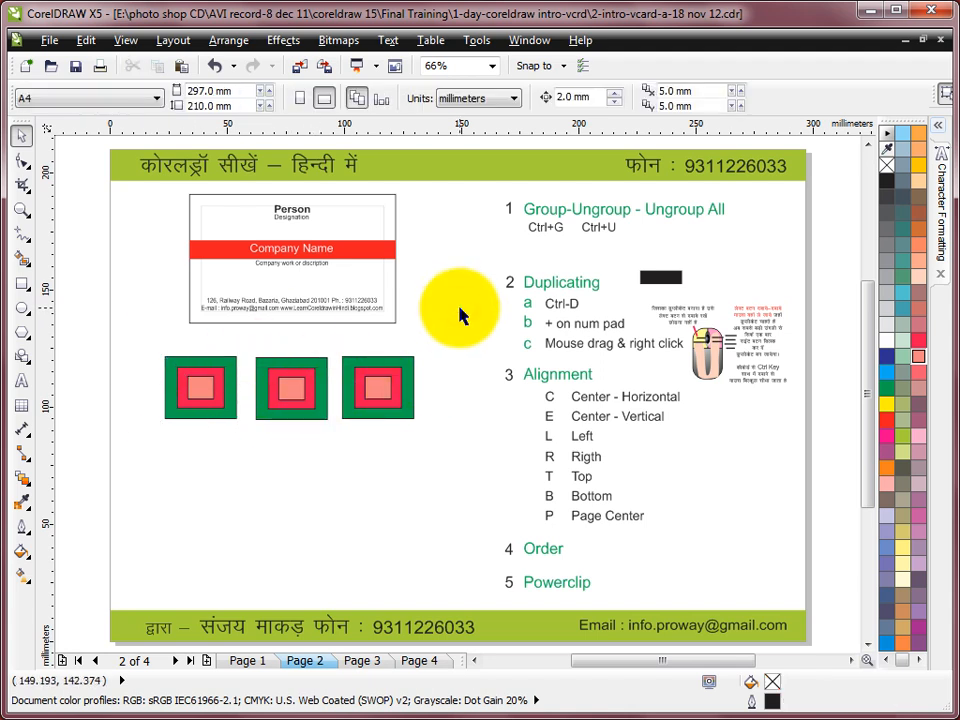
- Regroup the three nested-square sets, break every grouping level with Ungroup All, and test single rectangles in the rightmost set
drag(129, 327, 463, 485)
key(ctrl+g)
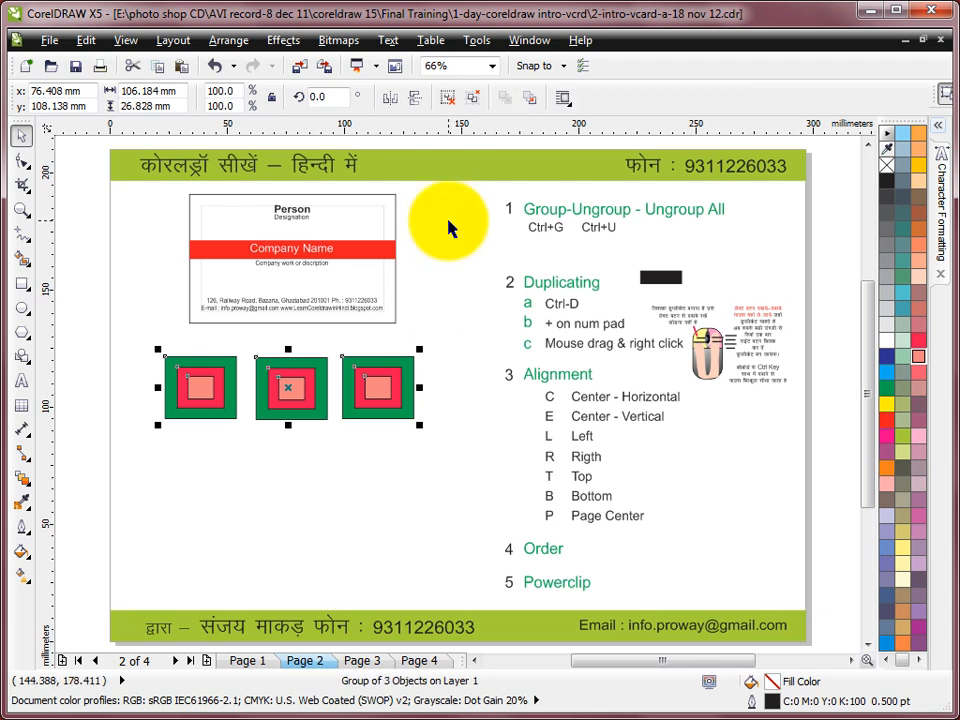
click(472, 100)
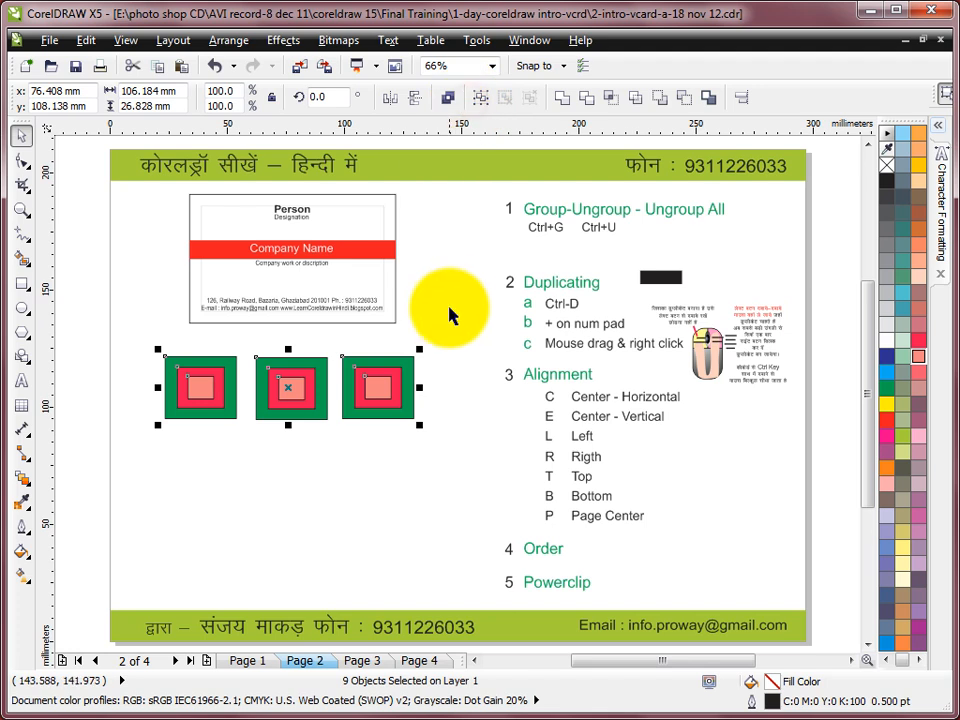
click(452, 302)
click(376, 388)
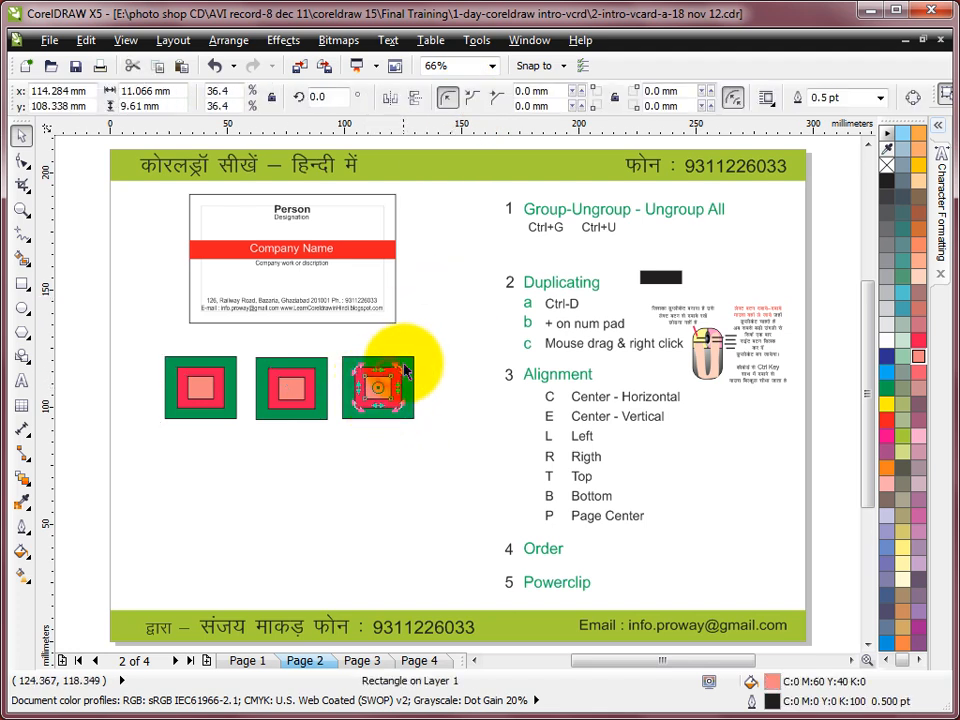
click(408, 372)
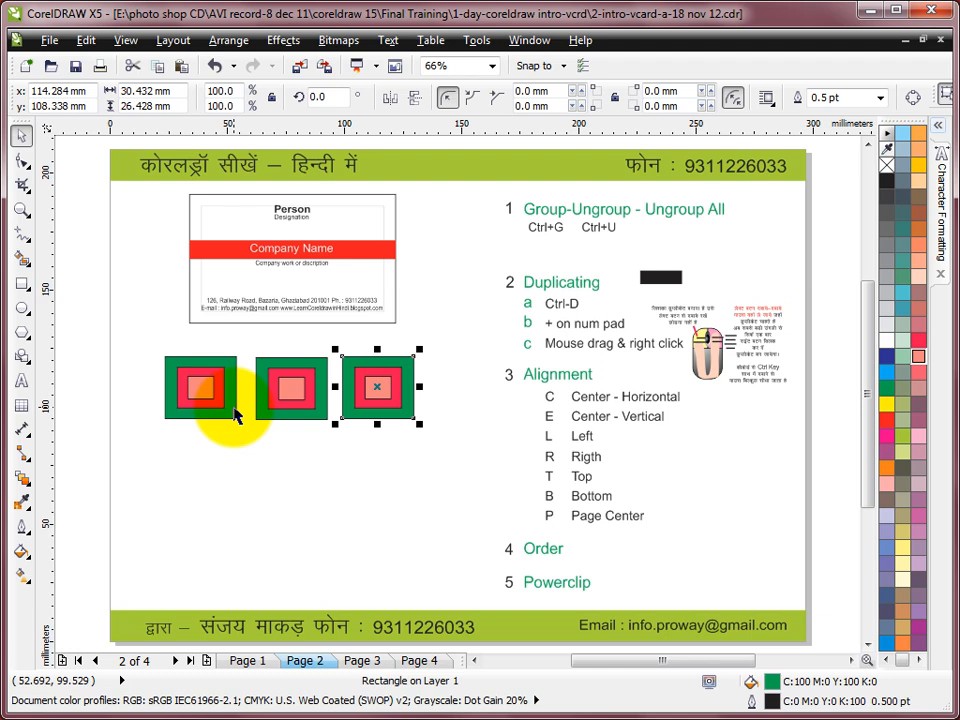
click(444, 281)
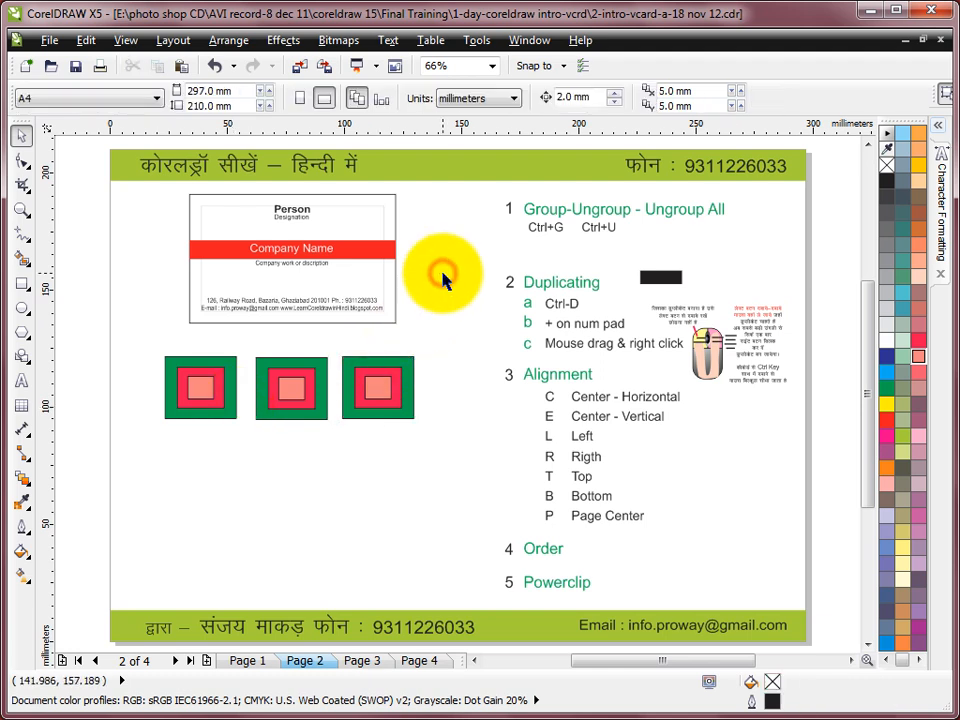
click(443, 278)
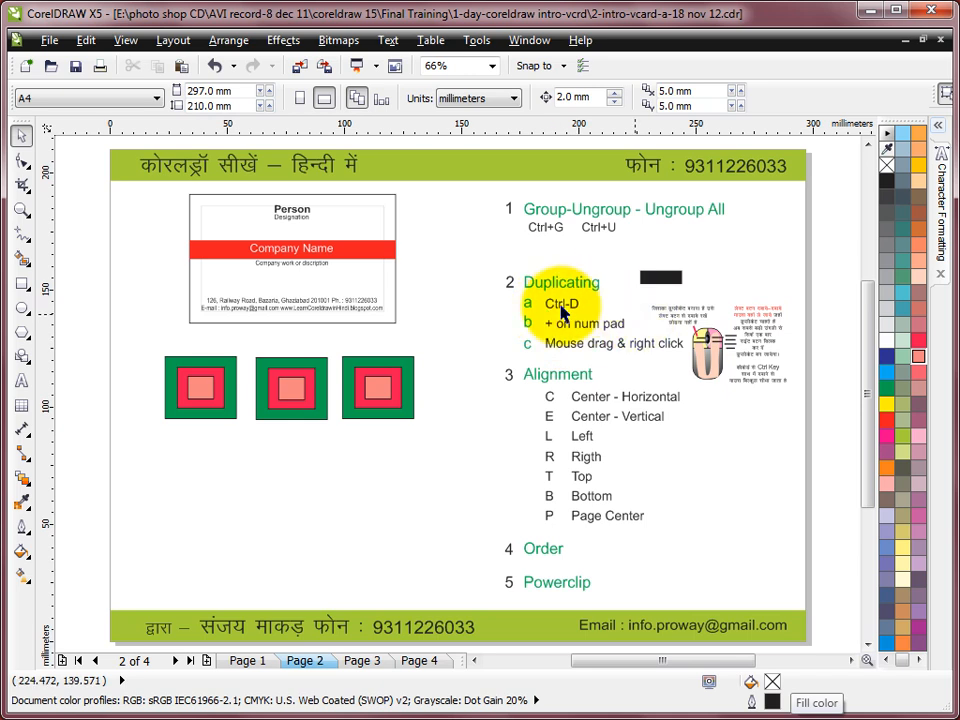
- Group the three rectangles of the leftmost nested-square set
click(198, 364)
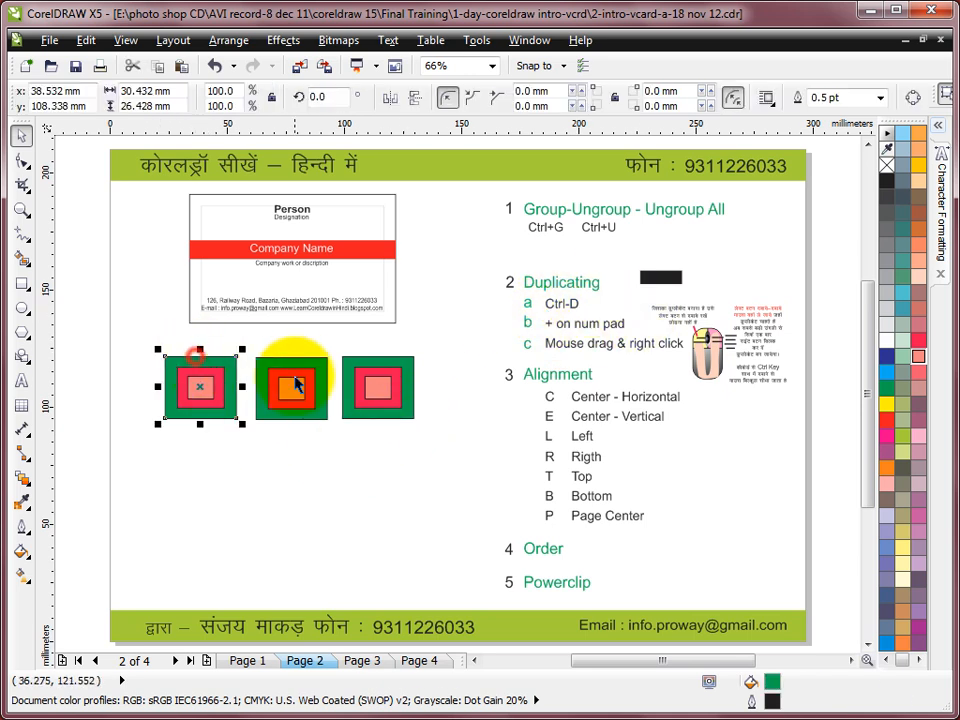
drag(143, 344, 243, 452)
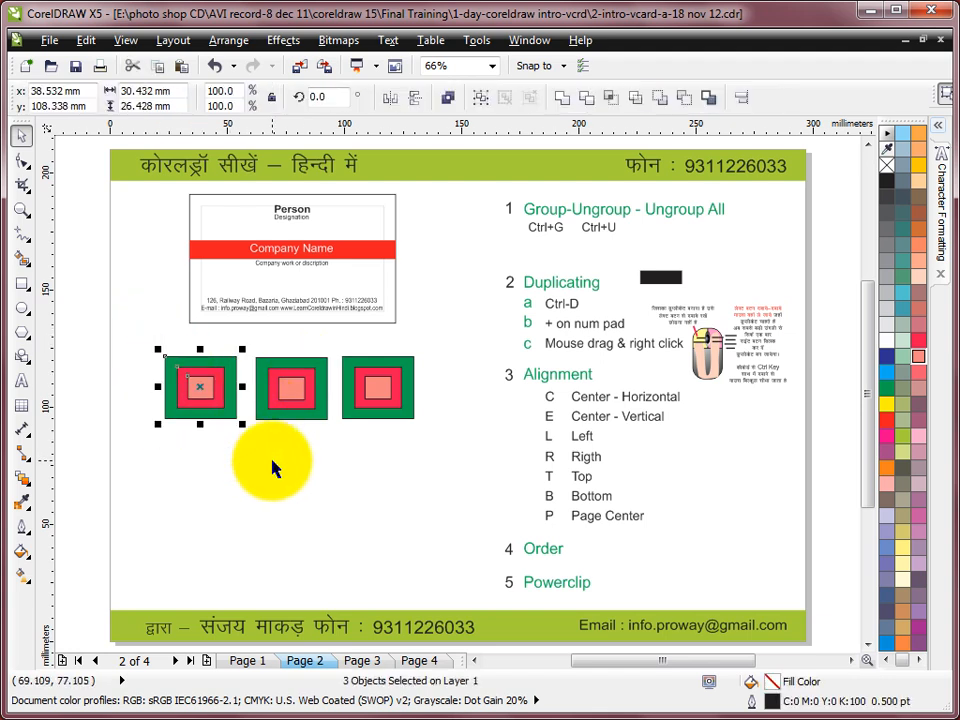
key(ctrl+g)
click(217, 470)
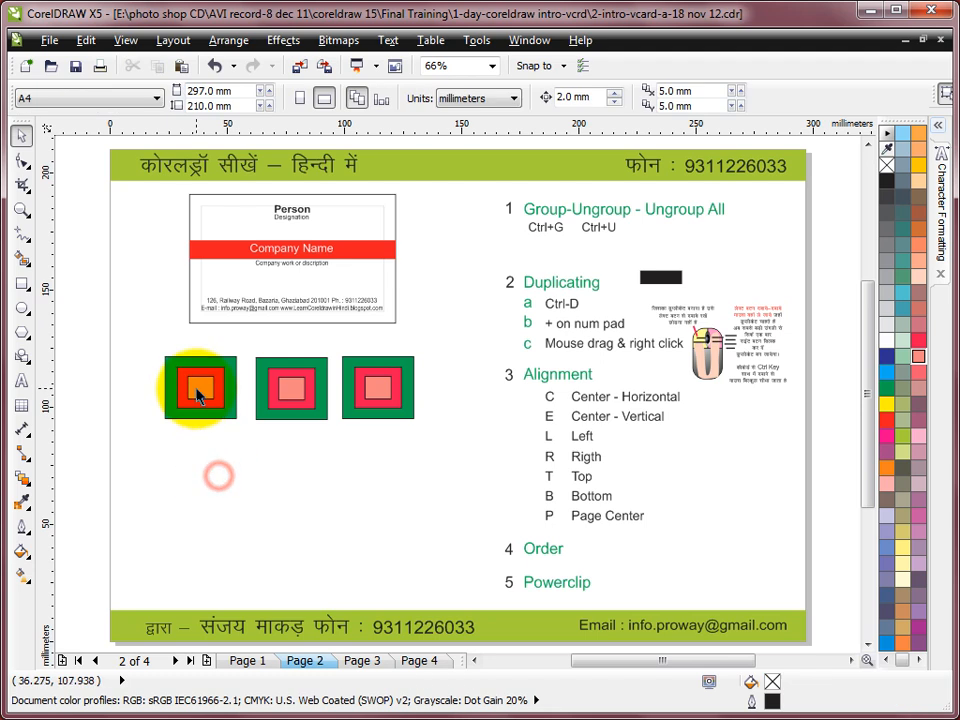
- Duplicate the leftmost grouped set and move the copy about 47 mm down, below the row of squares
click(195, 389)
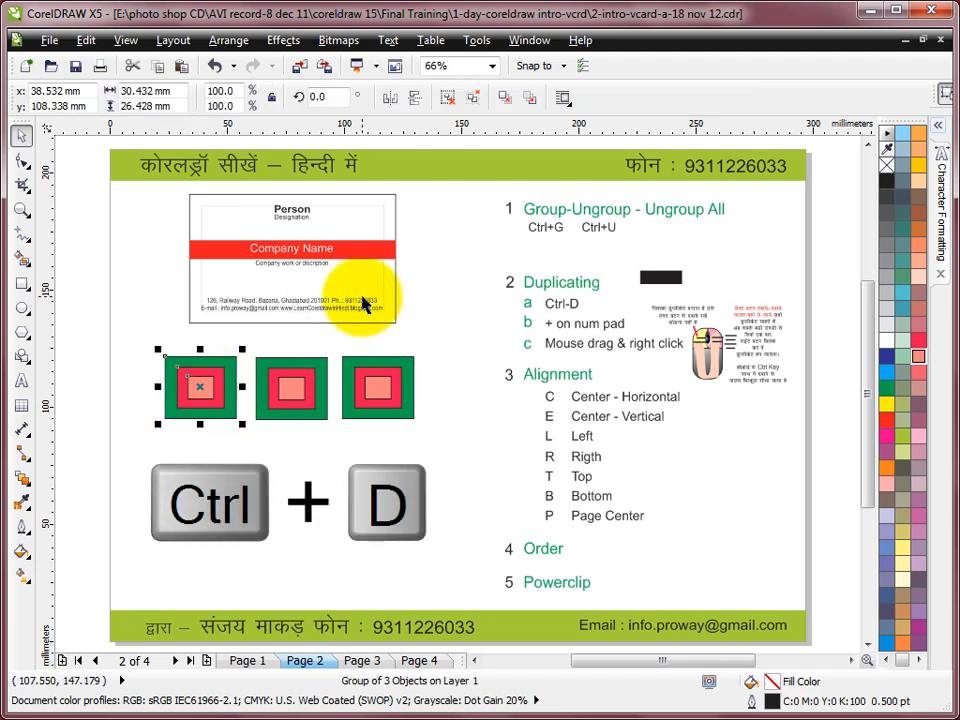
key(ctrl+d)
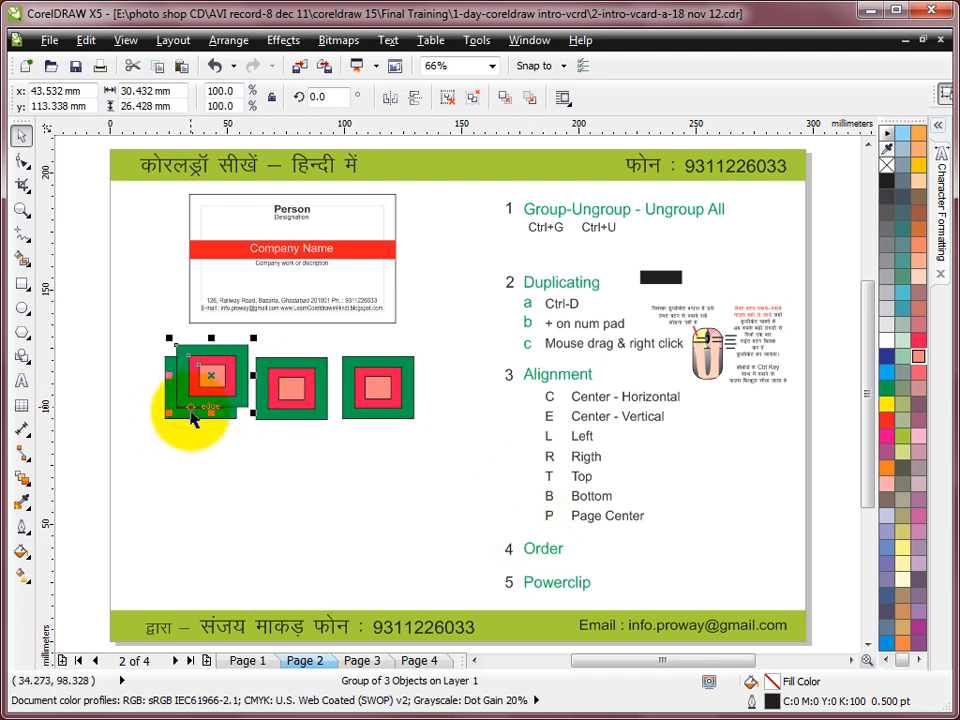
click(432, 290)
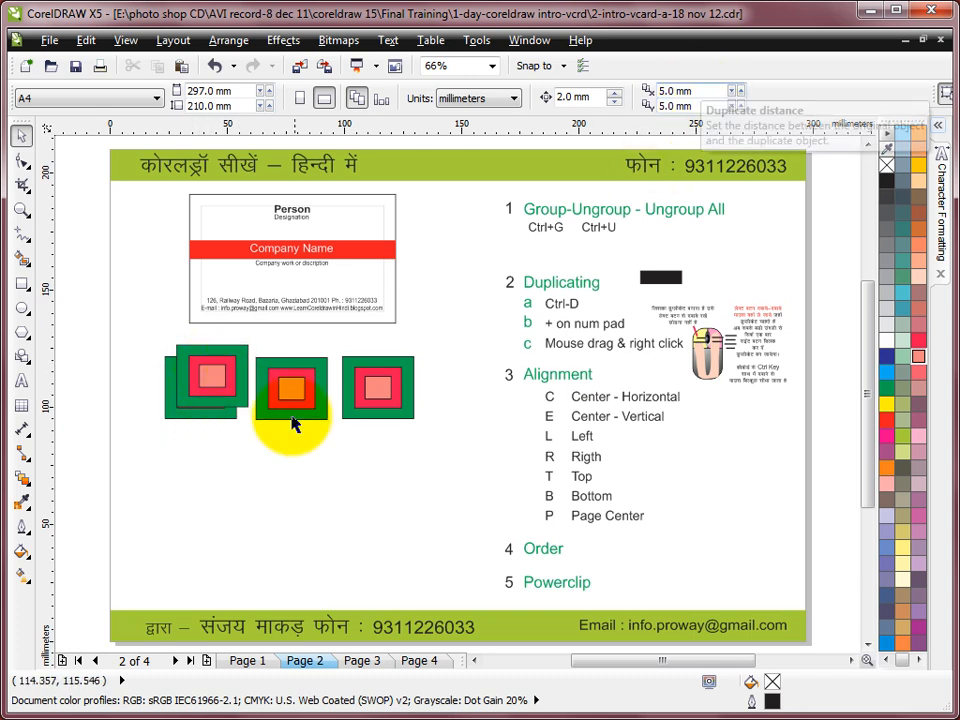
drag(218, 385, 218, 495)
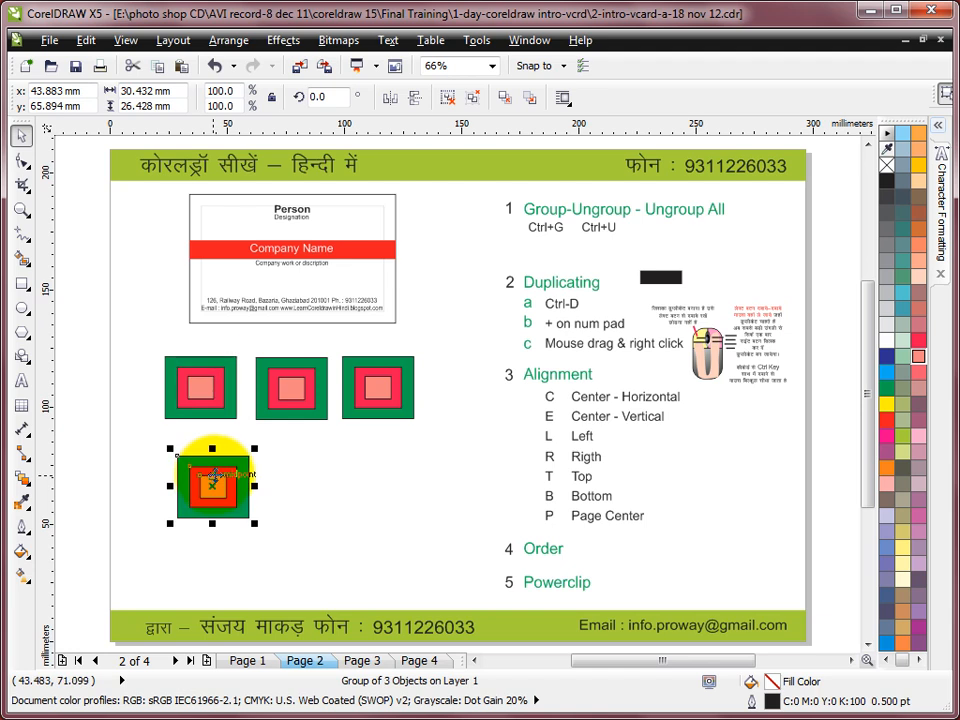
click(458, 297)
- Set the horizontal and vertical duplicate distance to 0 mm
click(692, 91)
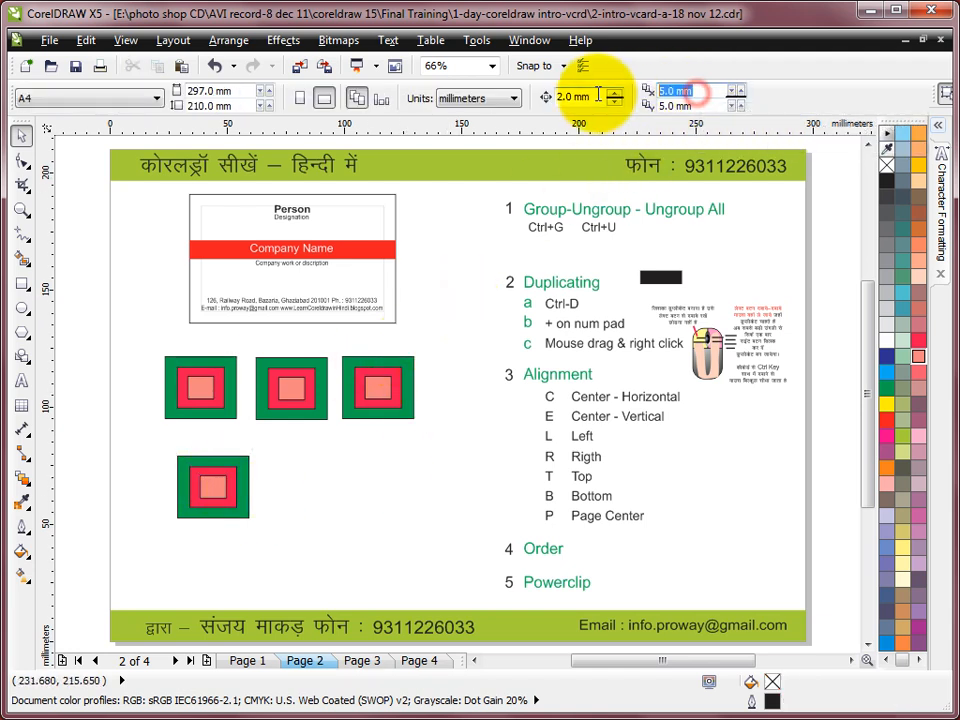
text(0)
click(690, 105)
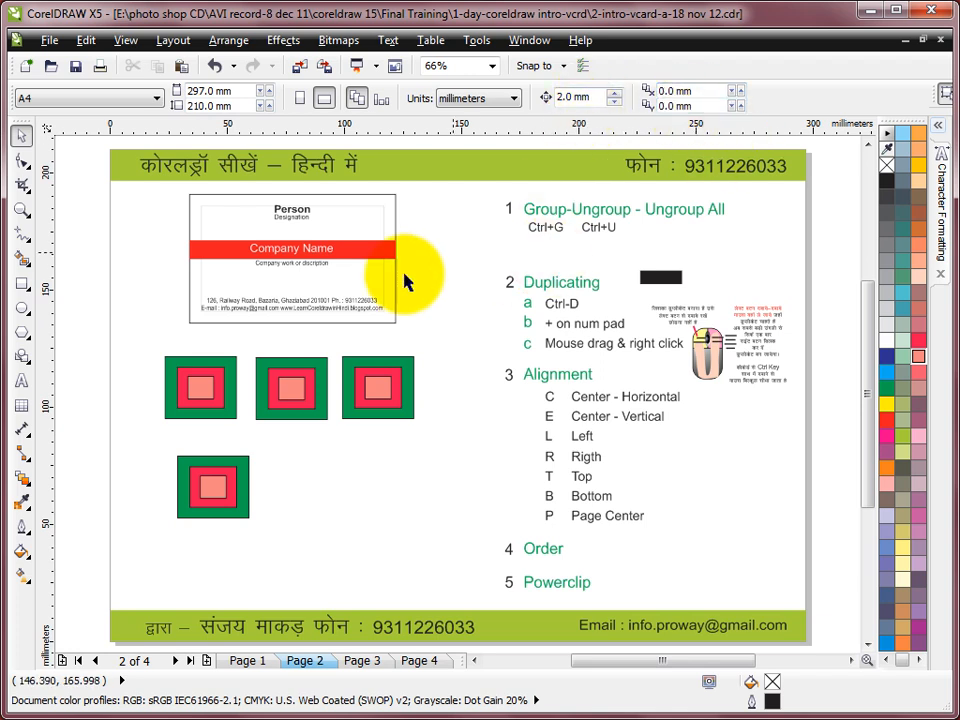
- Duplicate the nested-square set below the row, placing the copy about 16 mm right and 6 mm up from it
click(192, 478)
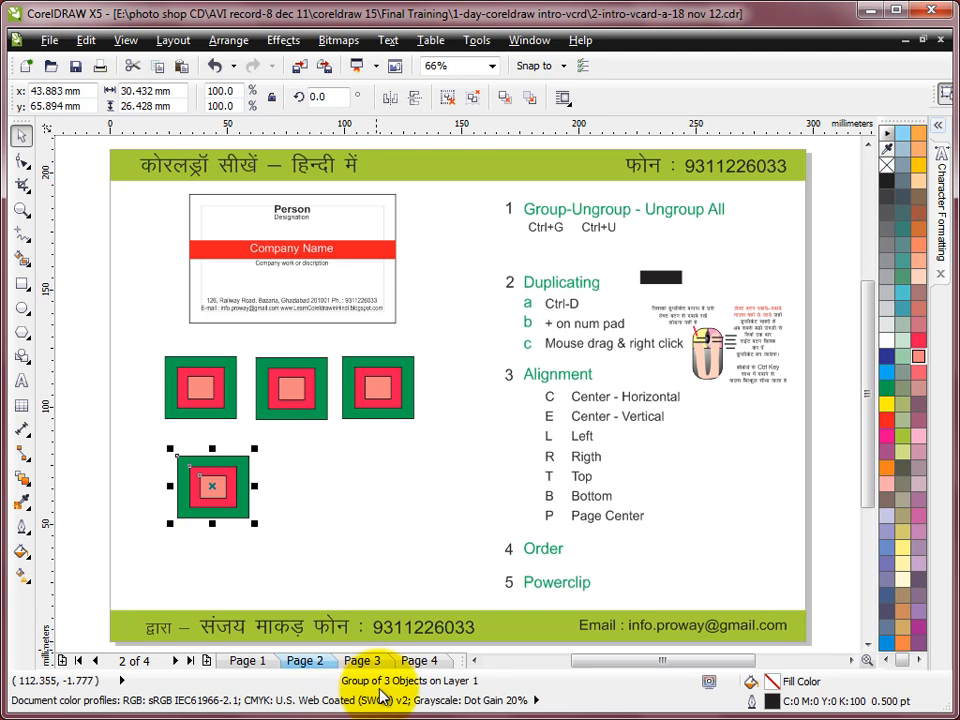
click(350, 530)
click(228, 497)
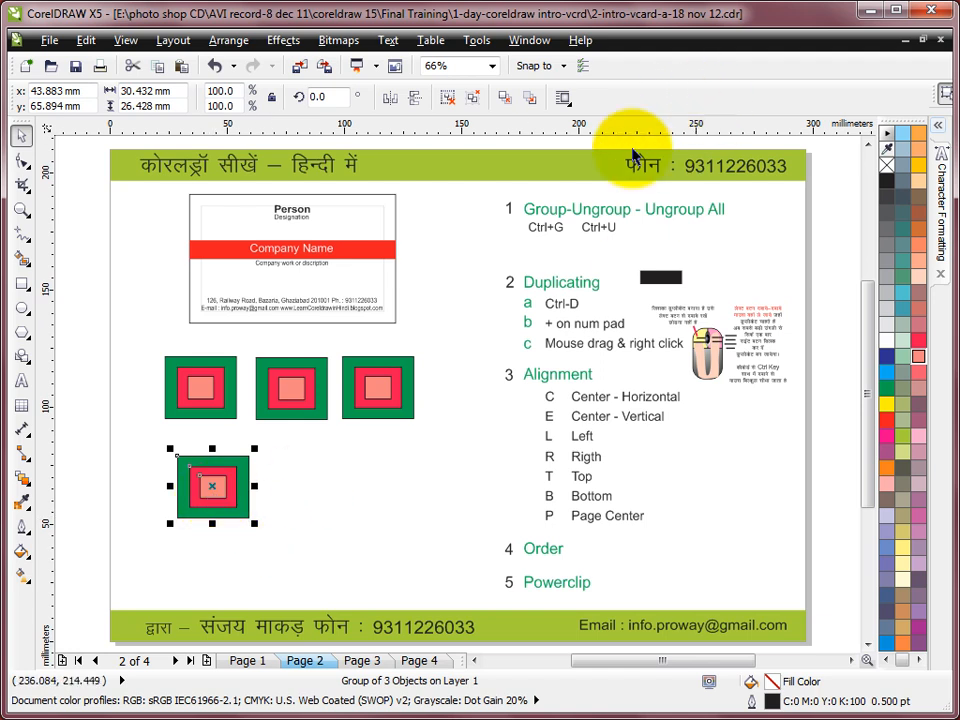
drag(224, 479, 262, 464)
right_click(264, 471)
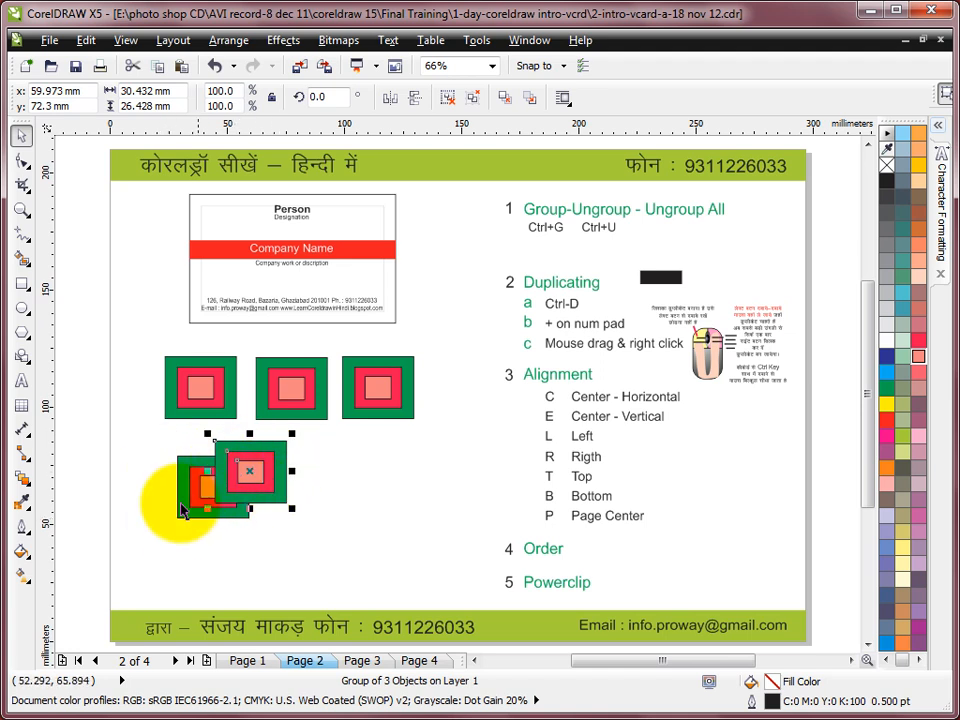
- Duplicate the business card in place and select both stacked cards
click(328, 238)
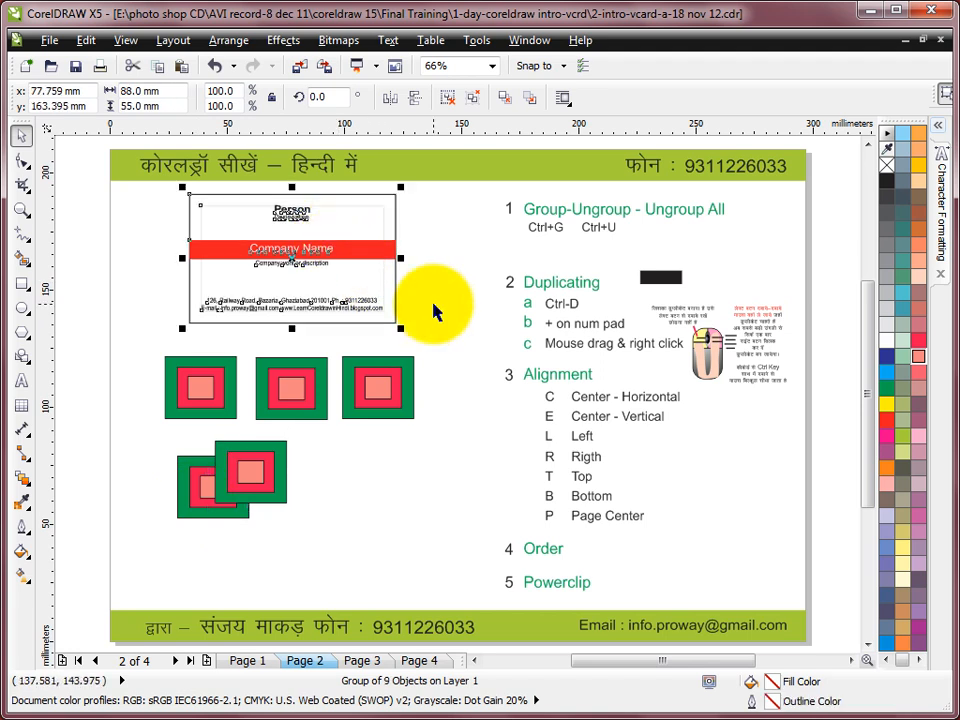
click(458, 225)
click(360, 287)
click(444, 247)
drag(158, 184, 430, 344)
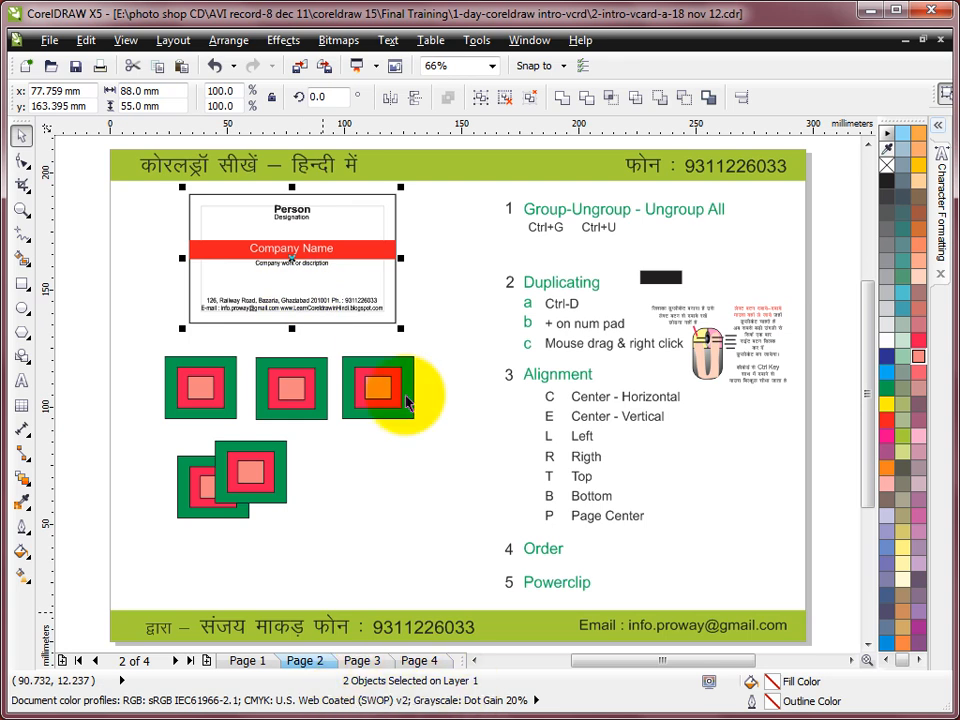
- Move one of the stacked business cards about 32 mm right and 109 mm down, and check that each card selects separately
click(439, 236)
click(354, 261)
drag(287, 243, 392, 497)
right_click(392, 497)
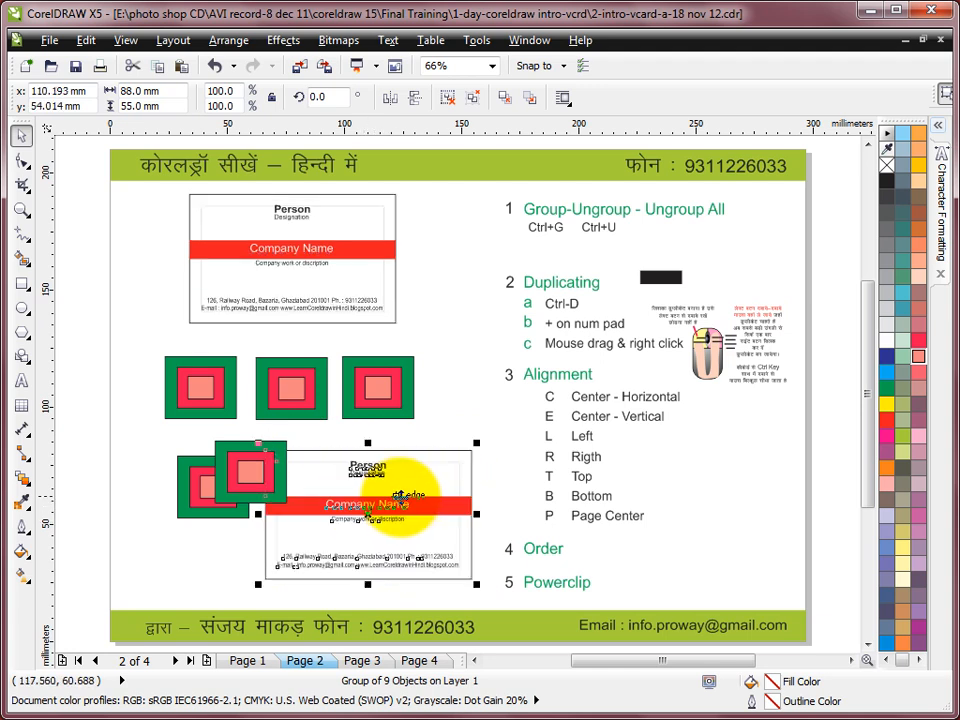
click(333, 259)
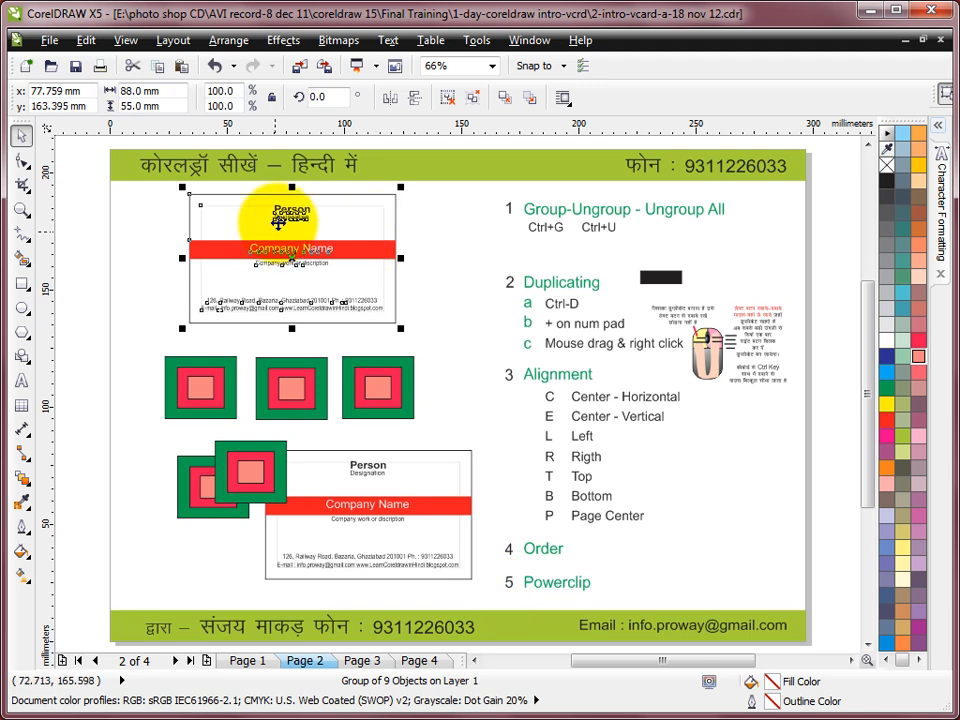
click(331, 545)
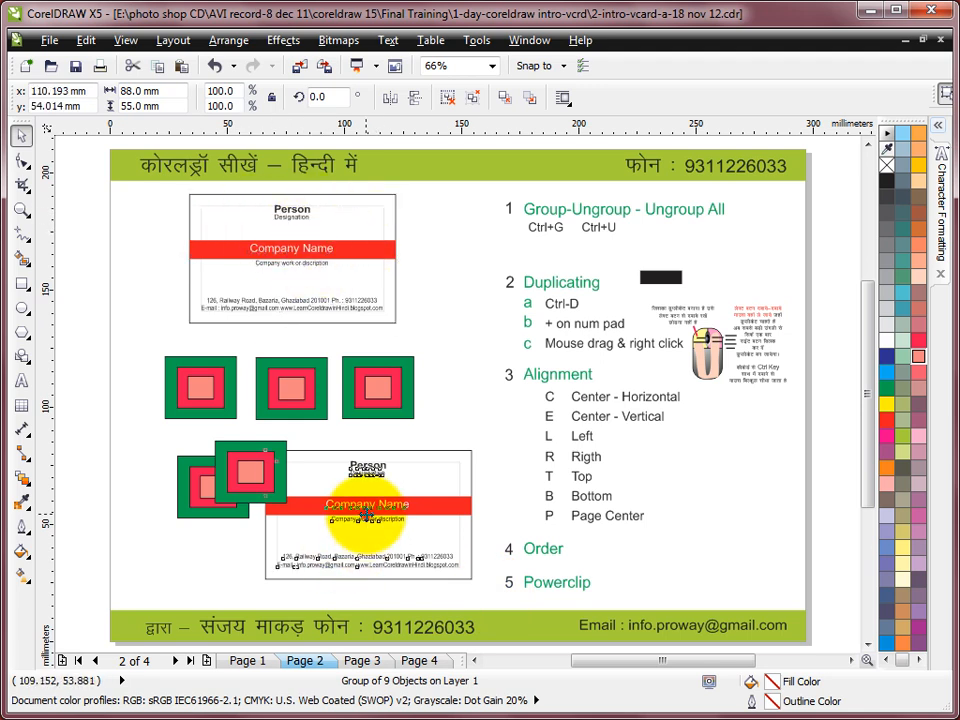
click(431, 313)
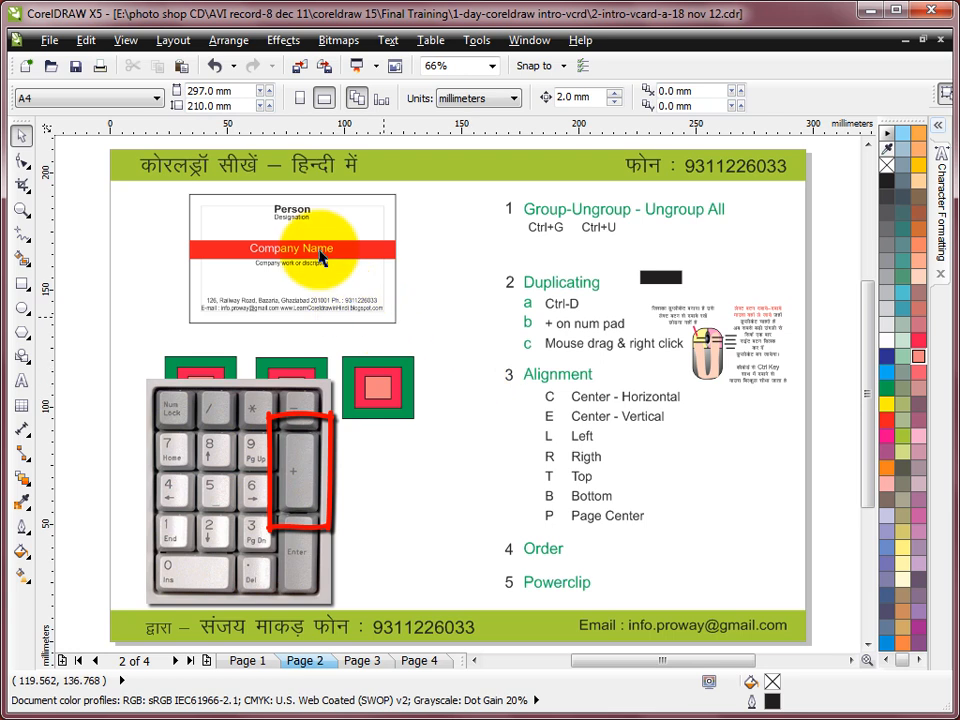
- Set the horizontal and vertical duplicate distance to 10 mm with nothing selected
click(369, 279)
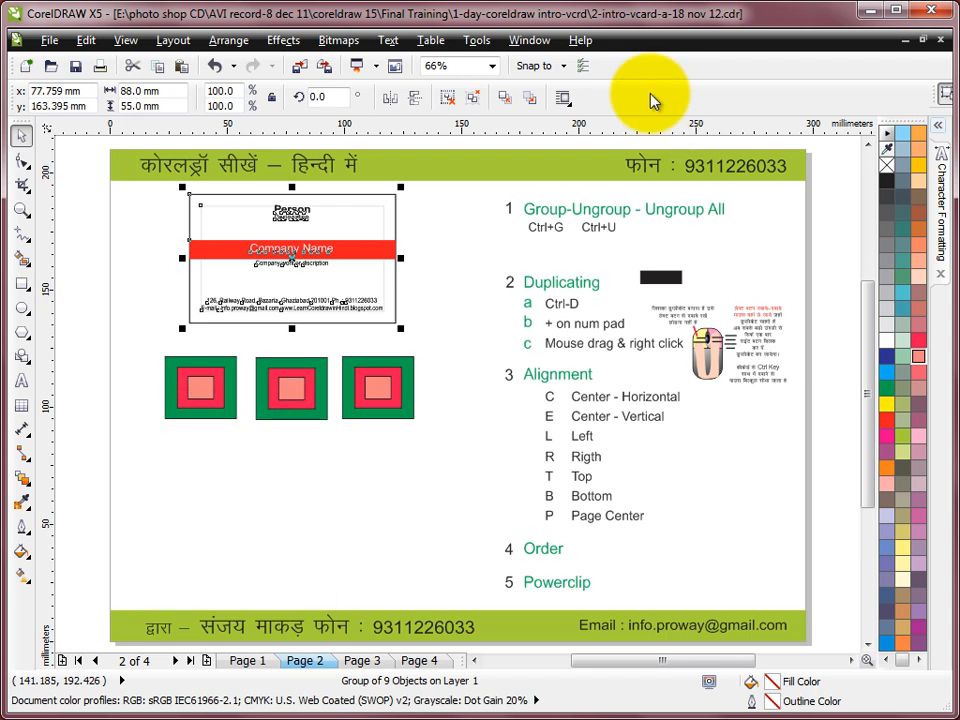
click(514, 208)
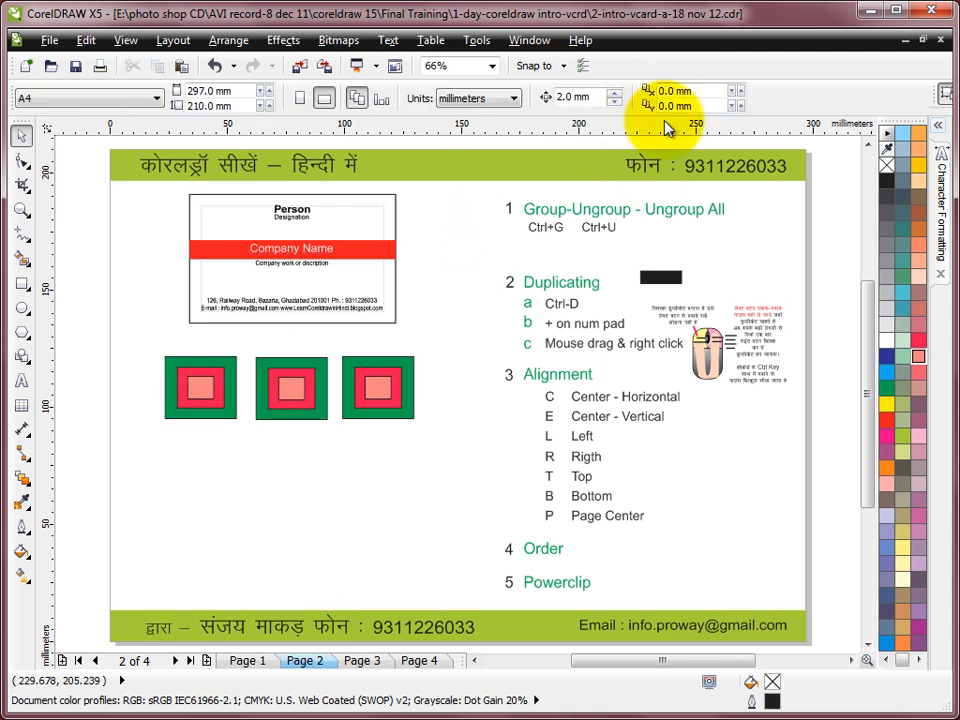
click(390, 240)
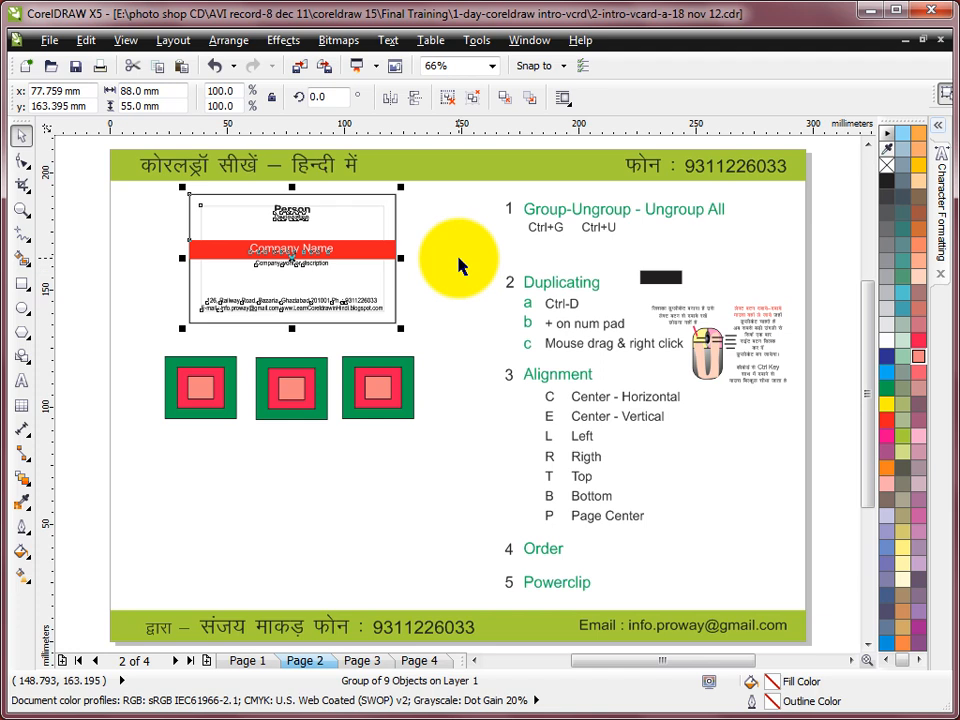
click(459, 263)
drag(697, 91, 570, 100)
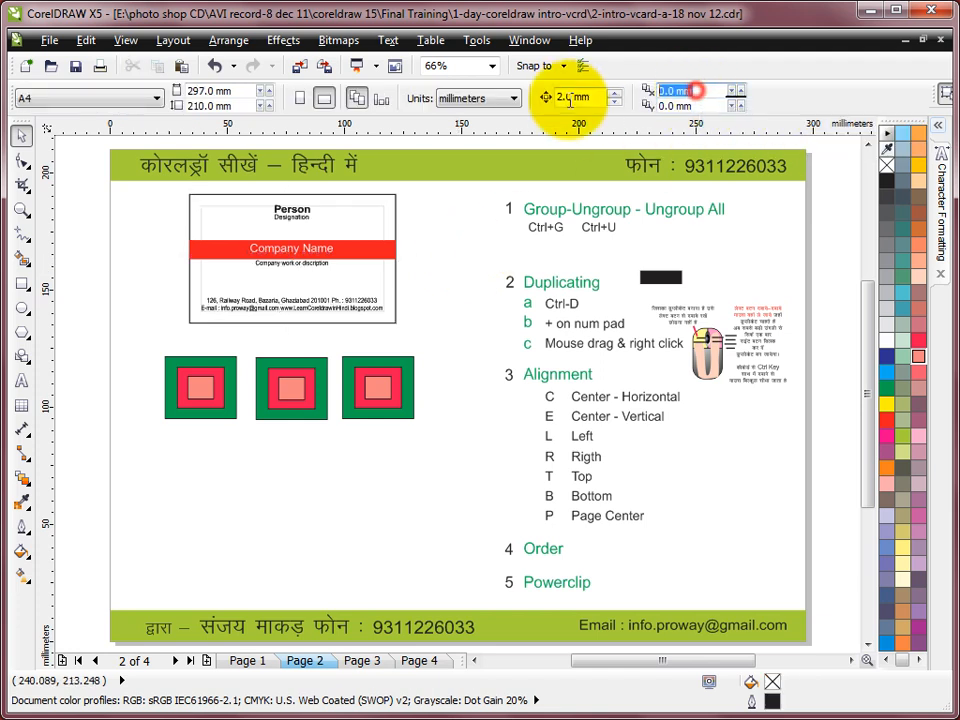
text(10)
key(Tab)
text(10)
key(Return)
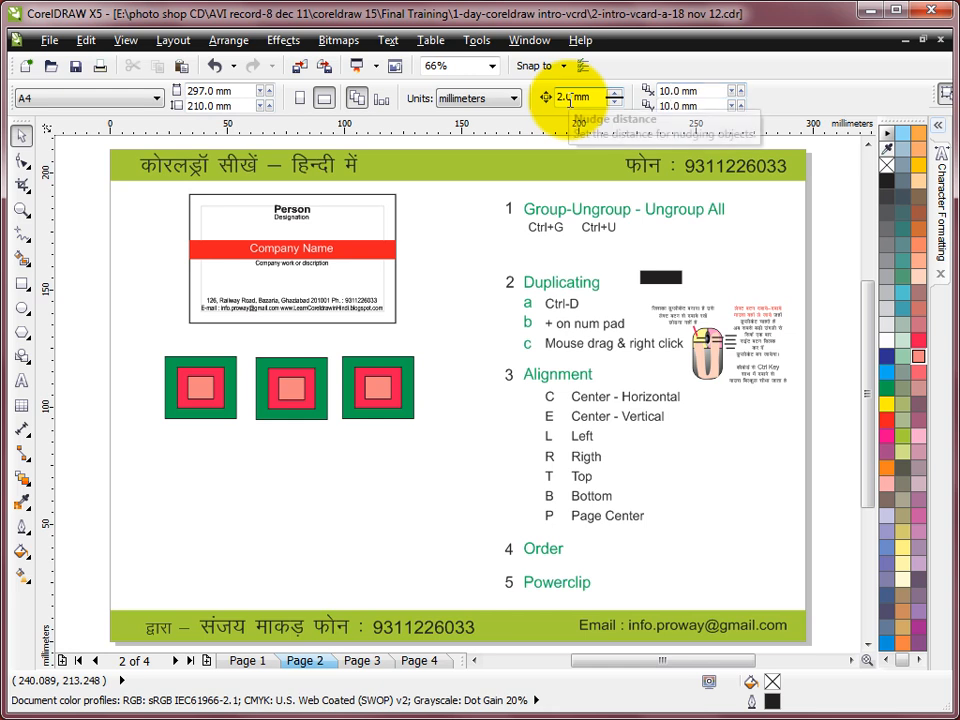
- Duplicate the business card and move the copy about 15 mm left and 122 mm down, below the nested squares
click(282, 251)
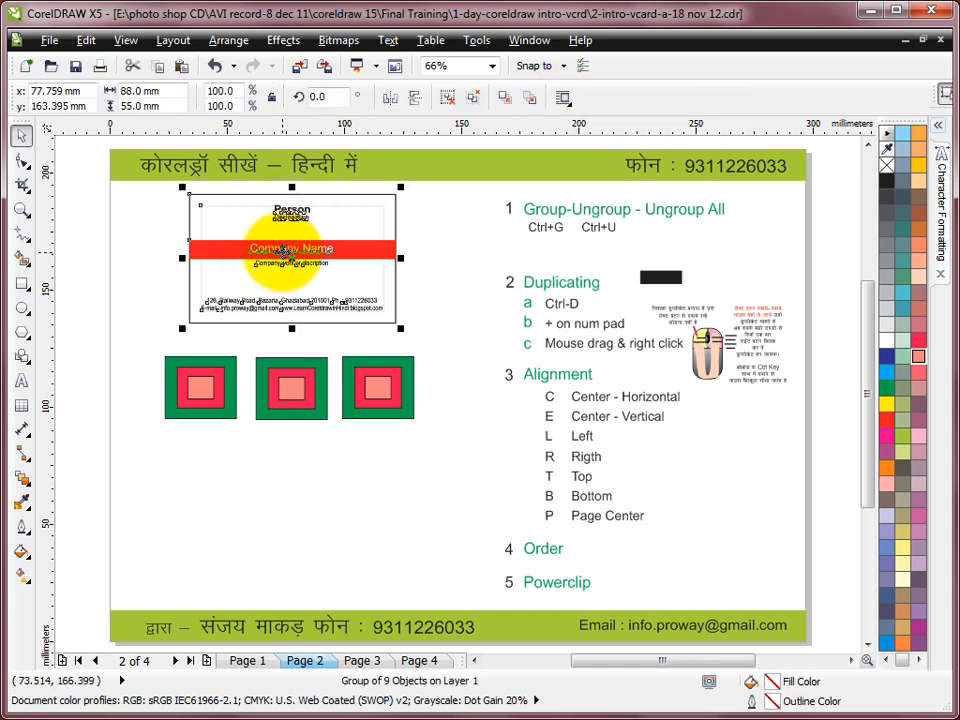
key(ctrl+d)
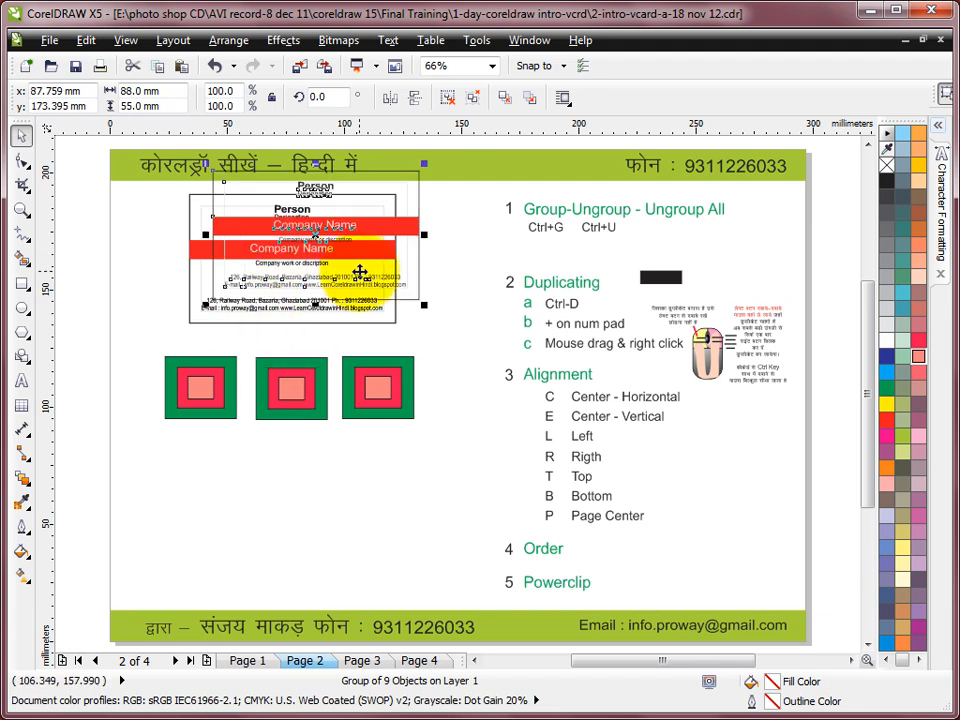
drag(369, 221, 320, 592)
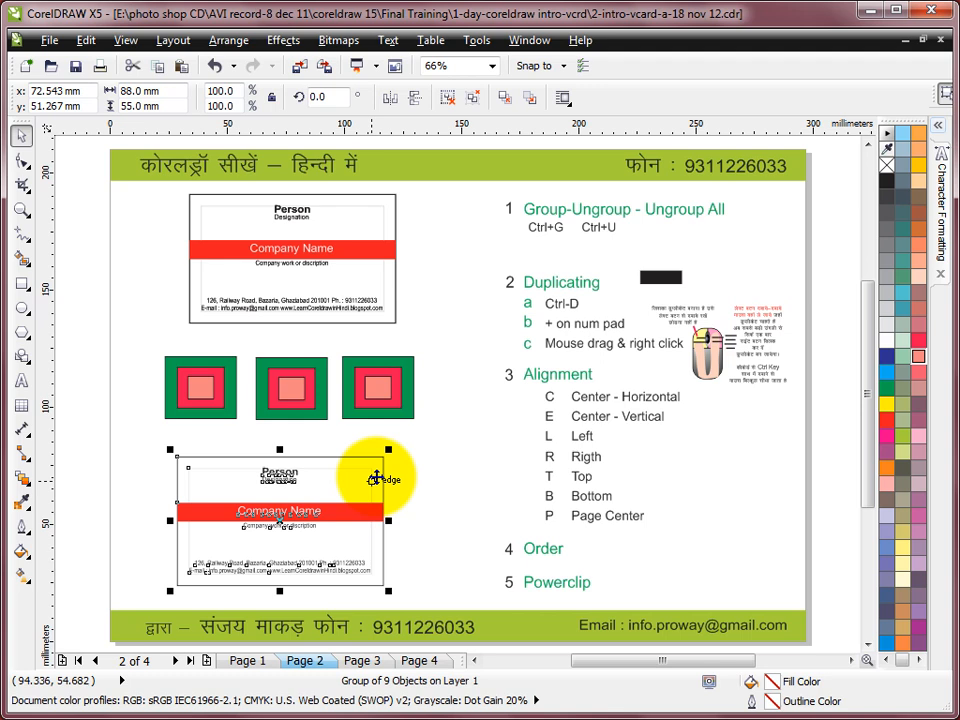
click(441, 318)
- Move the green outer rectangle of the rightmost set about 31 mm right and 42 mm down, and add a smaller concentric copy inside it
drag(415, 370, 487, 456)
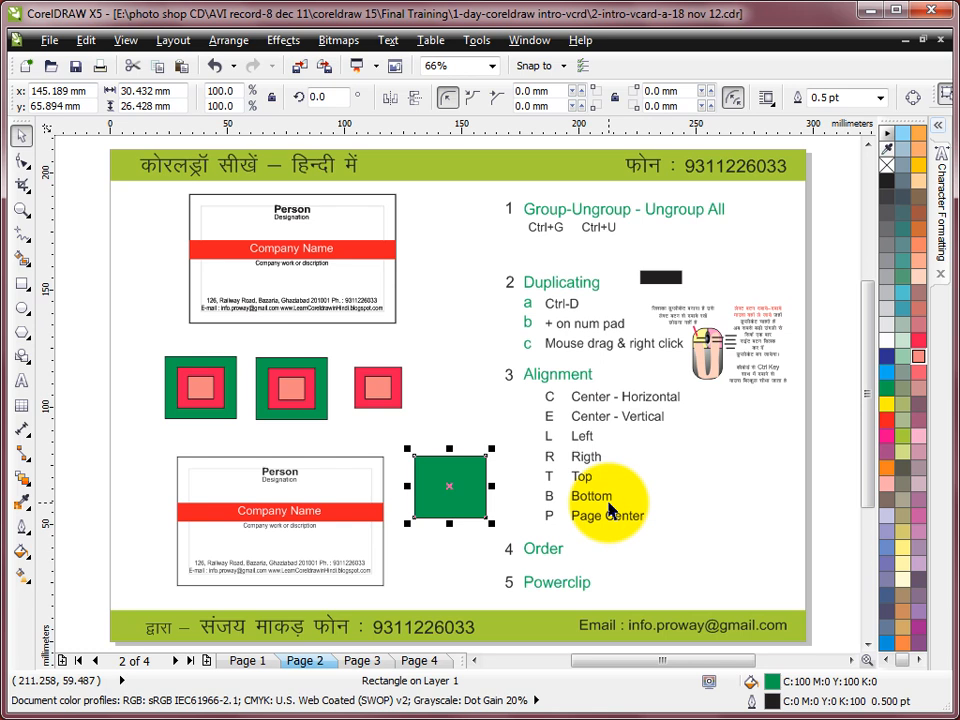
mouse_move(491, 449)
mouse_down()
mouse_move(482, 466)
mouse_move(485, 455)
mouse_up()
click(467, 418)
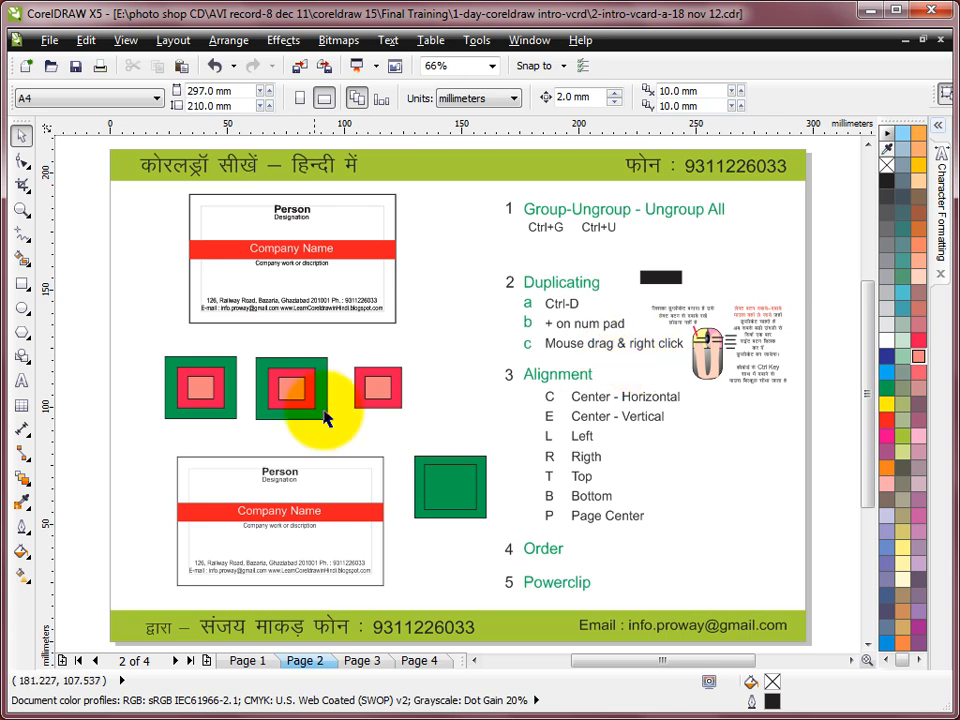
- Delete everything below the original business card except the leftmost nested-square set
drag(151, 332, 496, 597)
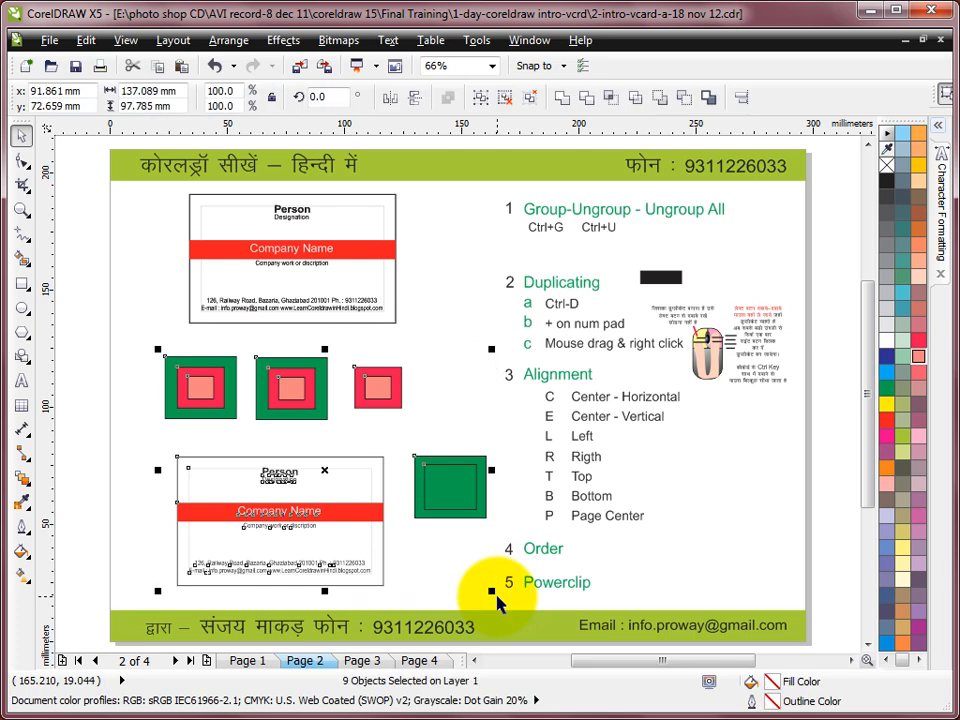
drag(134, 341, 247, 424)
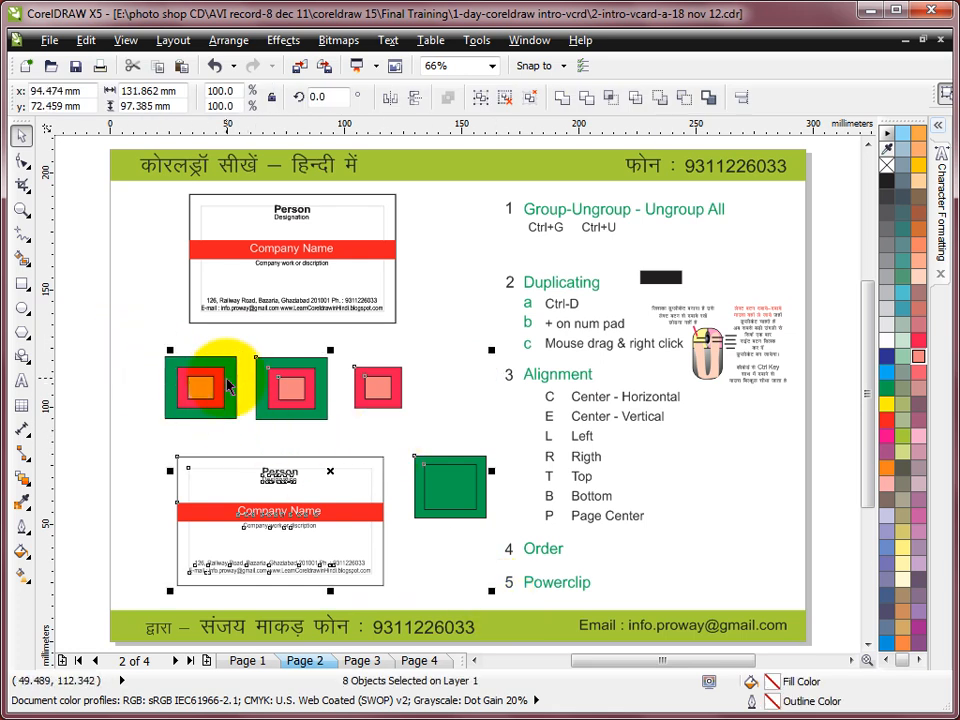
key(Delete)
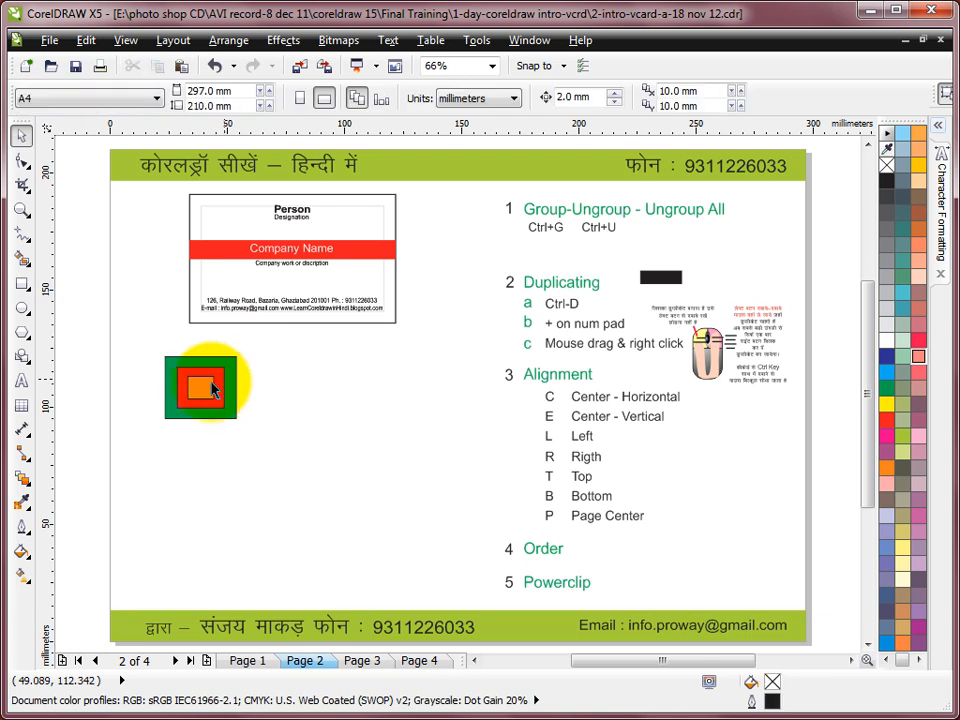
- Duplicate the remaining nested-square set, placing the copy about 51 mm to its right
click(228, 387)
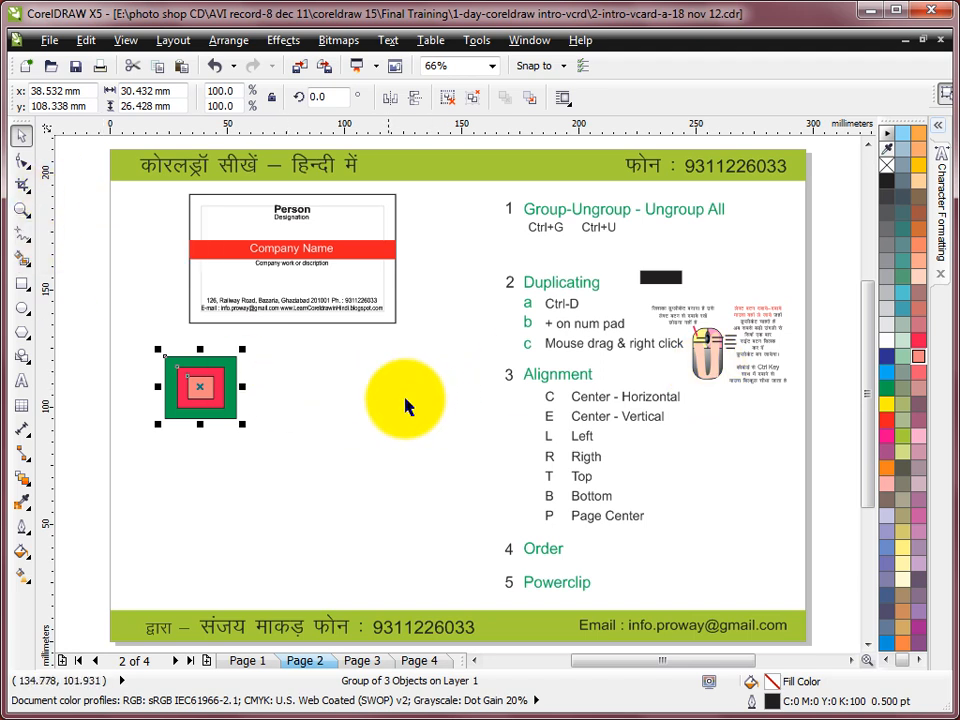
click(200, 387)
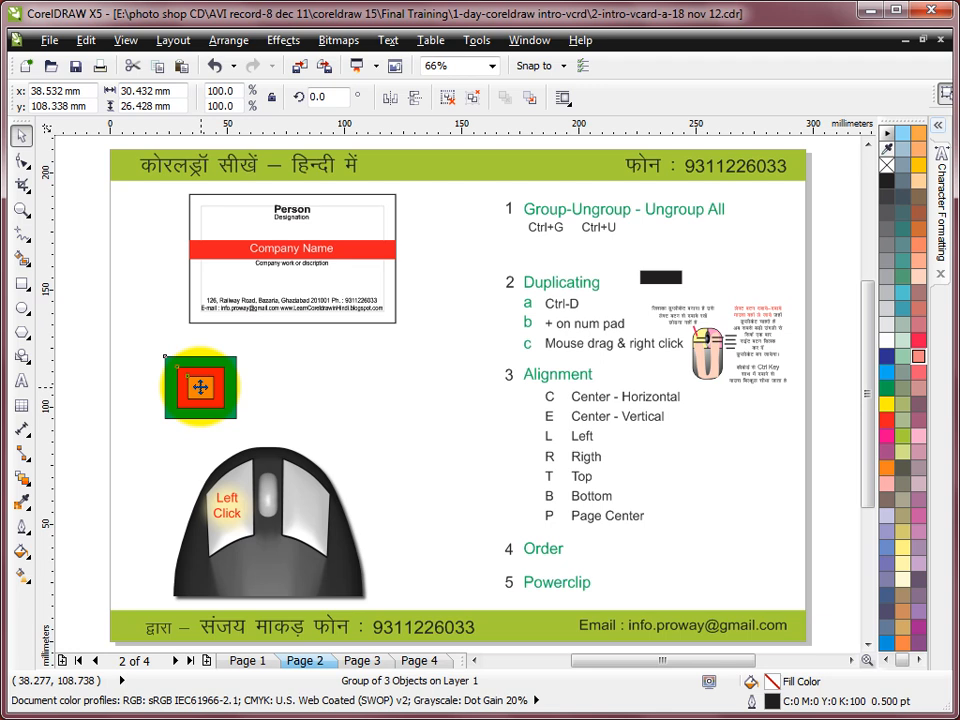
drag(200, 387, 313, 387)
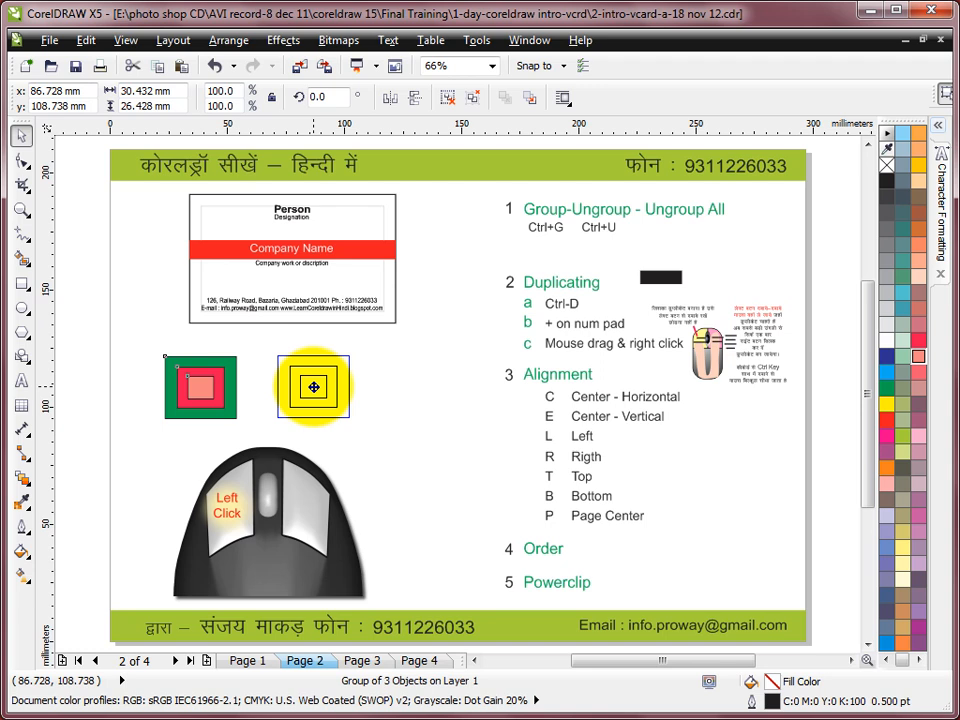
drag(313, 387, 320, 386)
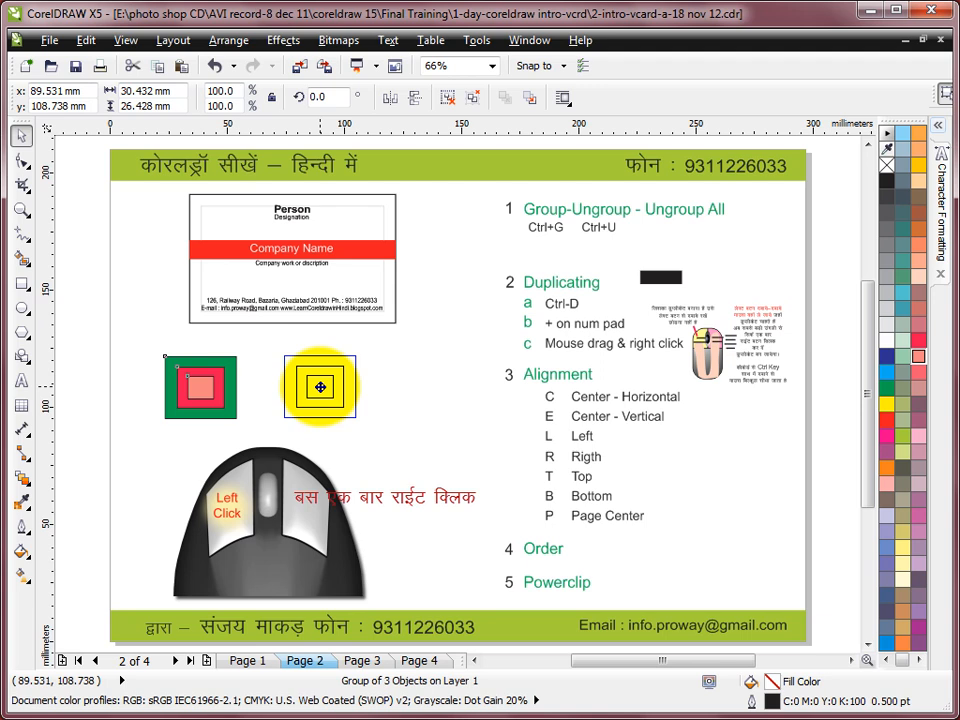
right_click(320, 387)
drag(320, 387, 320, 387)
click(401, 375)
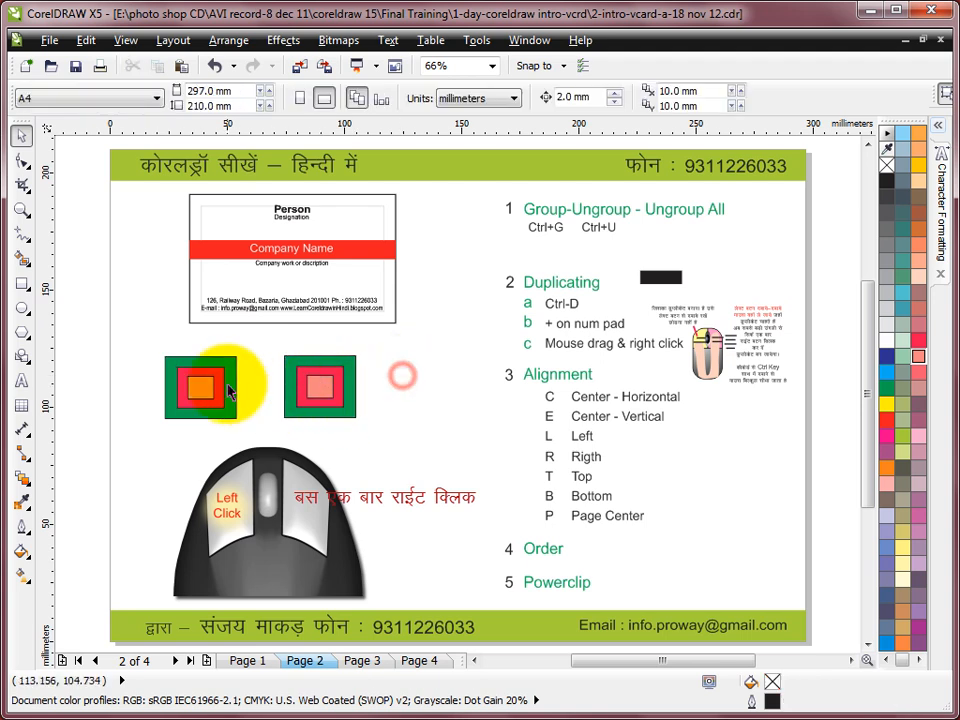
- Make three more copies of the nested-square set, two below the existing pair and one beyond the right-hand set
click(247, 400)
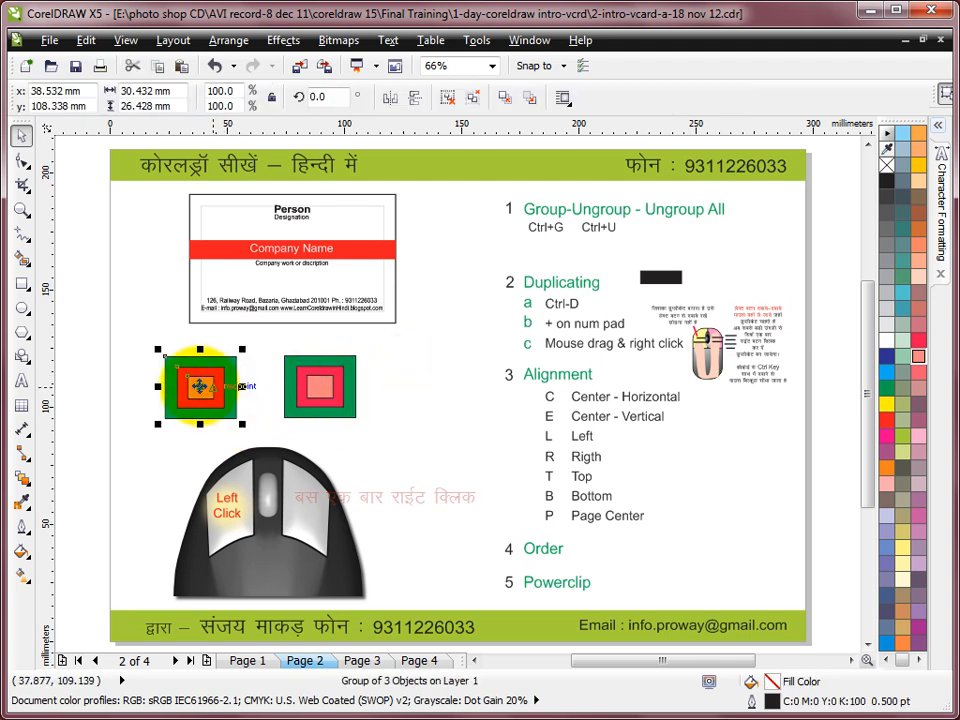
drag(202, 389, 320, 489)
right_click(205, 474)
right_click(320, 489)
drag(309, 378, 413, 380)
right_click(413, 380)
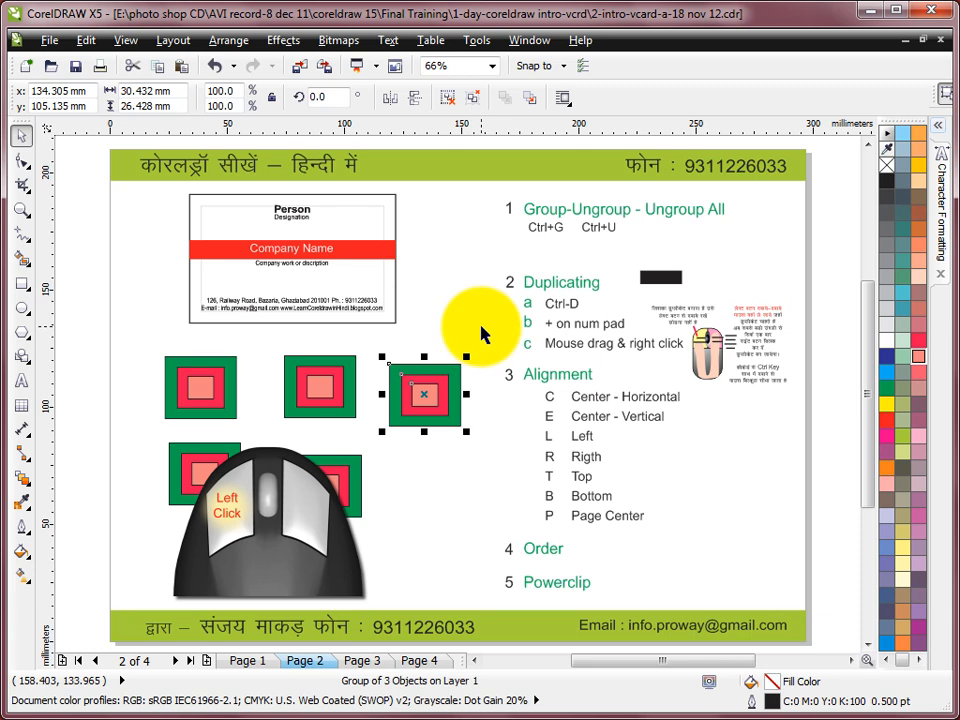
- Duplicate the nested-square set in a straight horizontal line, placing the copy about 75 mm to its right
click(22, 208)
drag(701, 293, 798, 403)
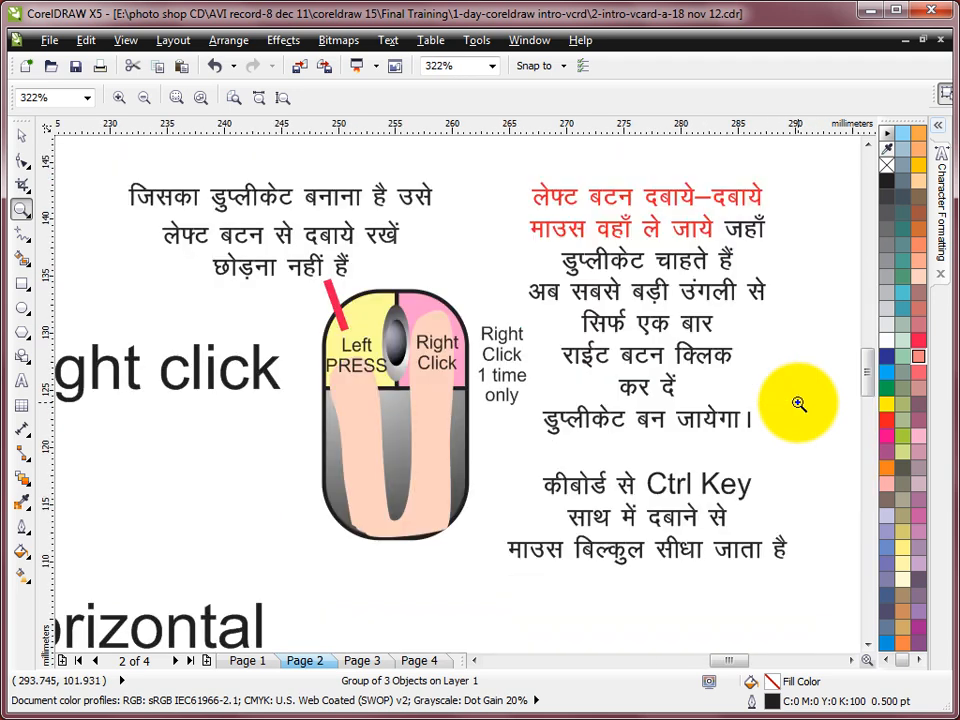
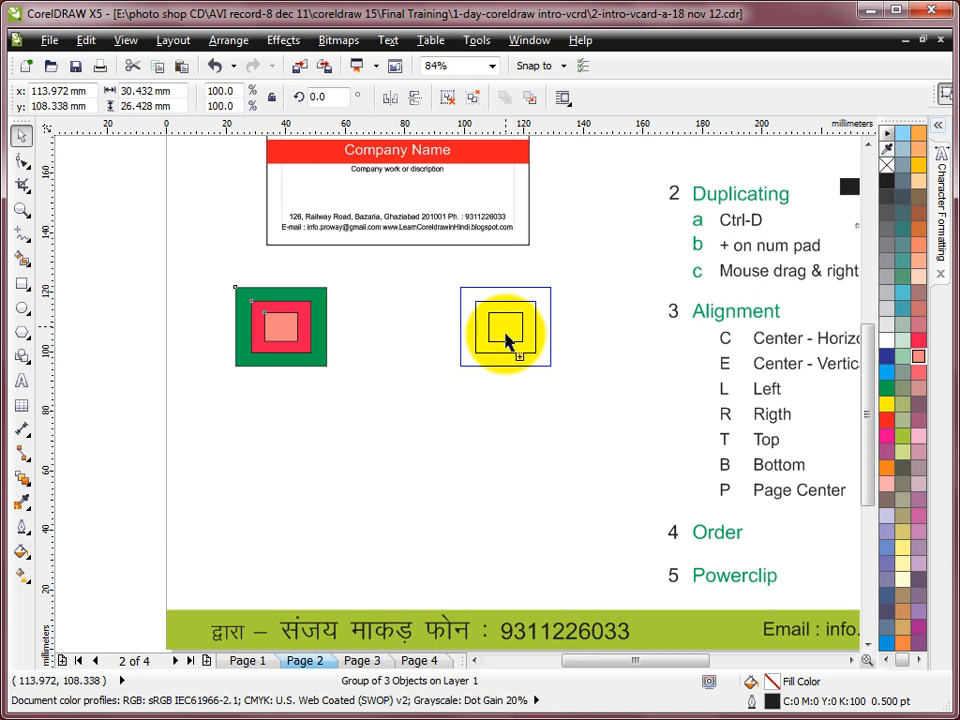
drag(505, 340, 503, 338)
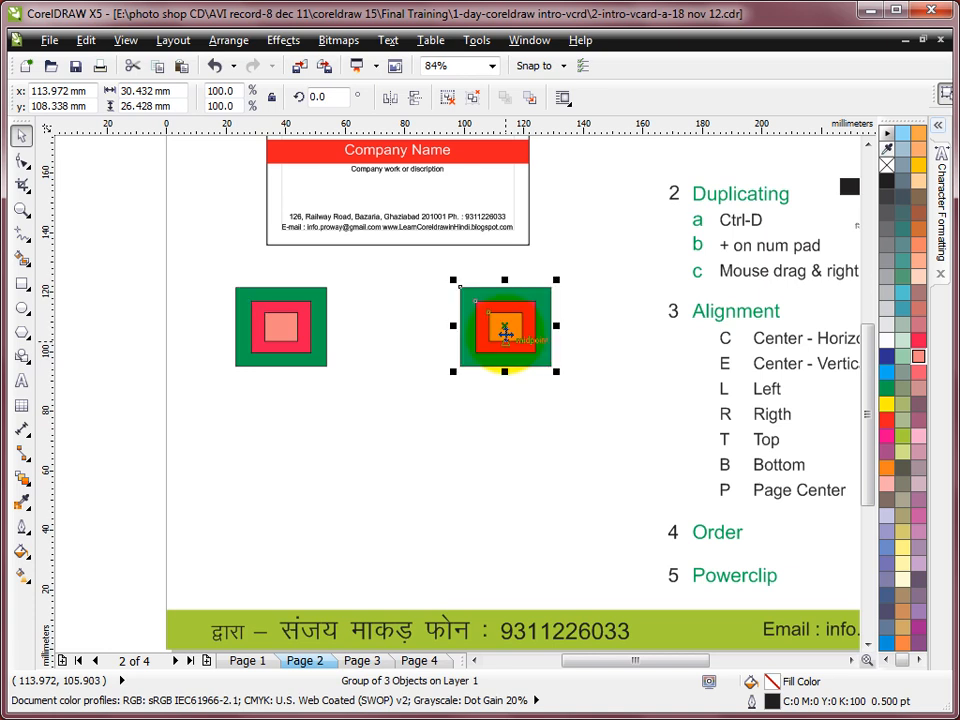
click(615, 278)
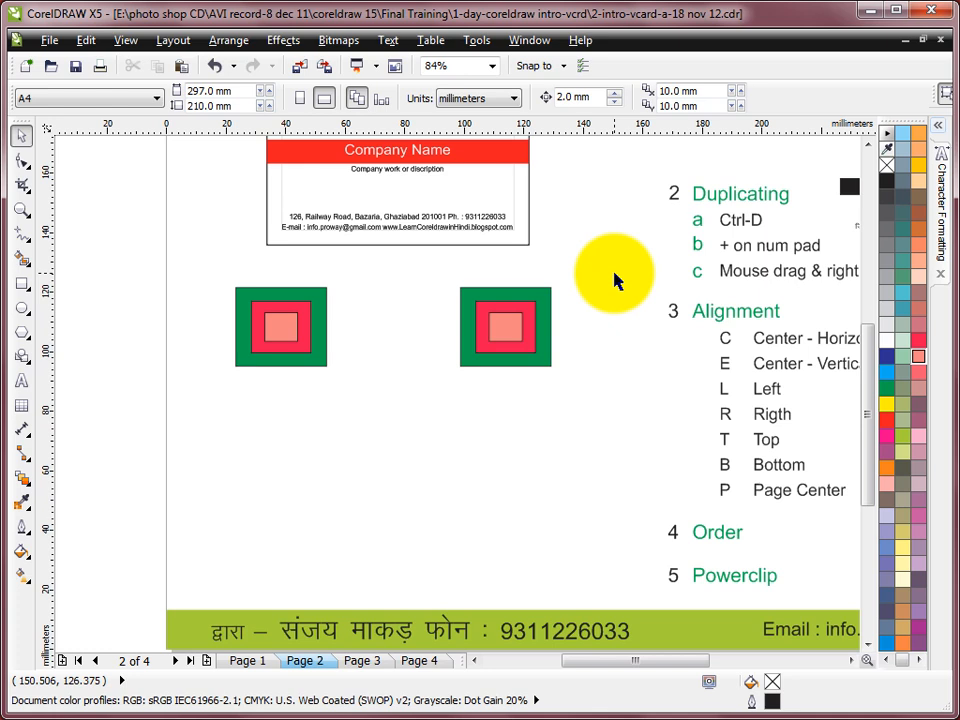
- Draw a rectangle about 97 × 55 mm below the nested-square sets and give it a 3 pt outline
scroll(716, 583, down, 1)
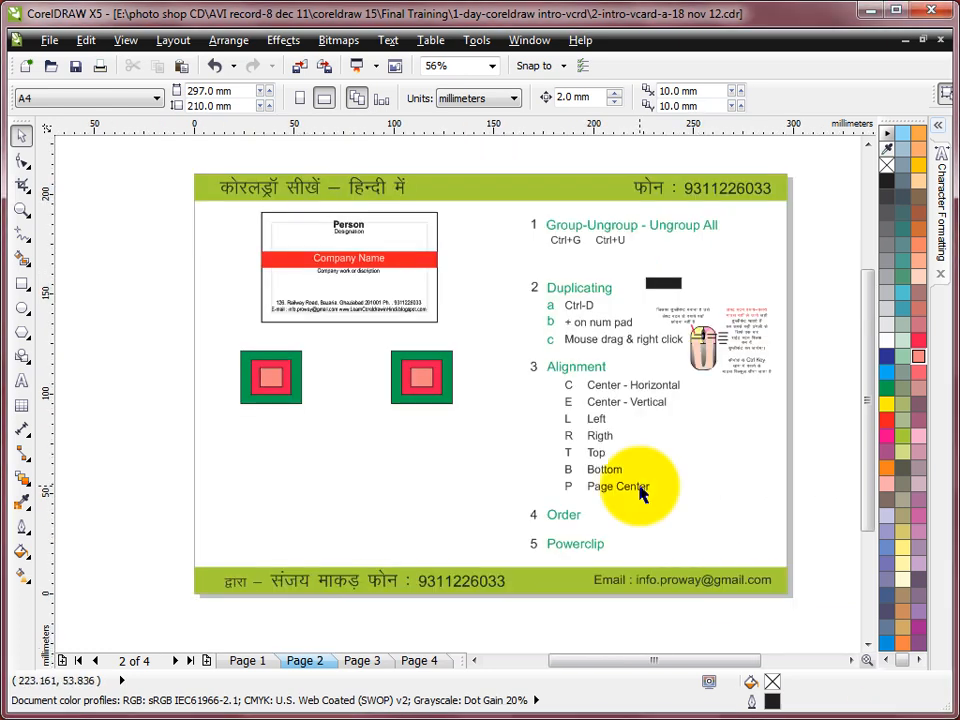
click(20, 285)
drag(259, 433, 457, 542)
click(24, 530)
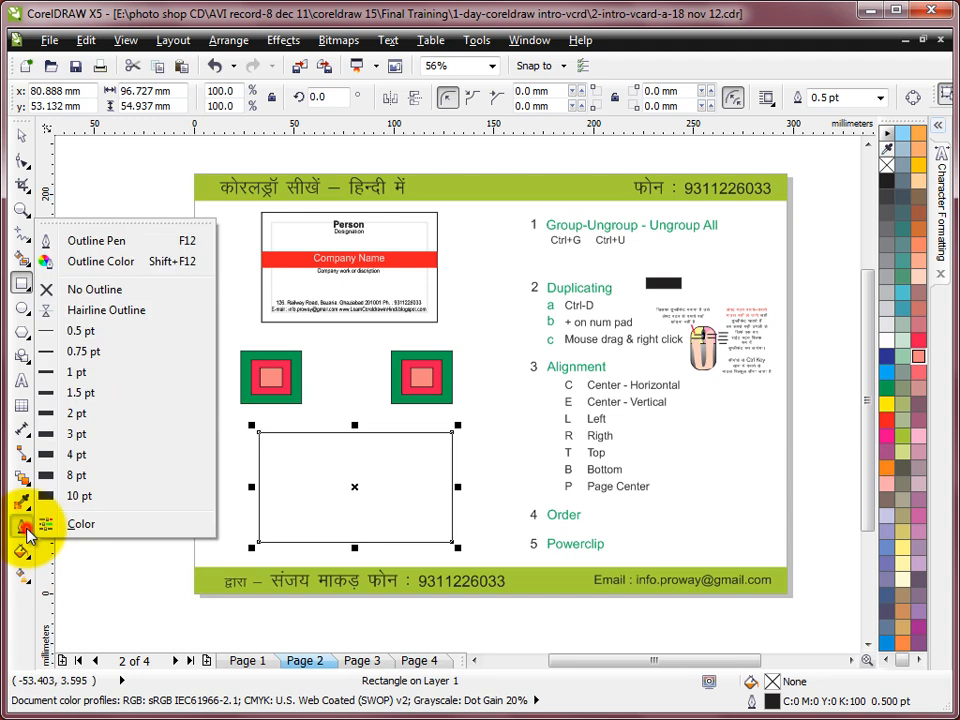
click(90, 434)
click(21, 136)
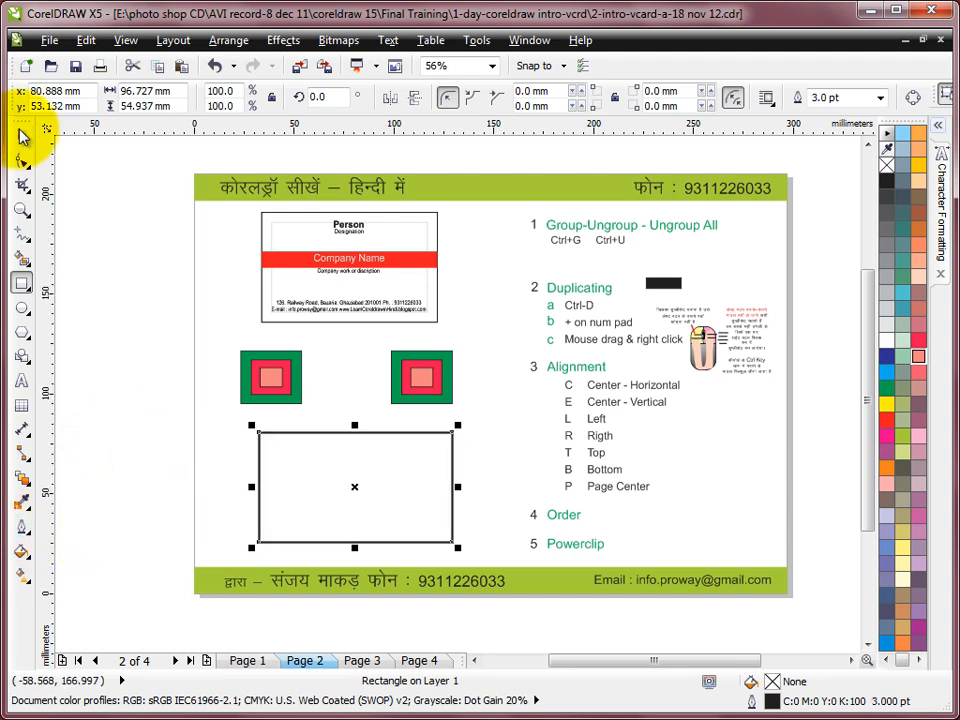
- Draw a small square about 15 × 14 mm beside the large rectangle and fill it with C0 M100 Y60 K0 red
click(22, 308)
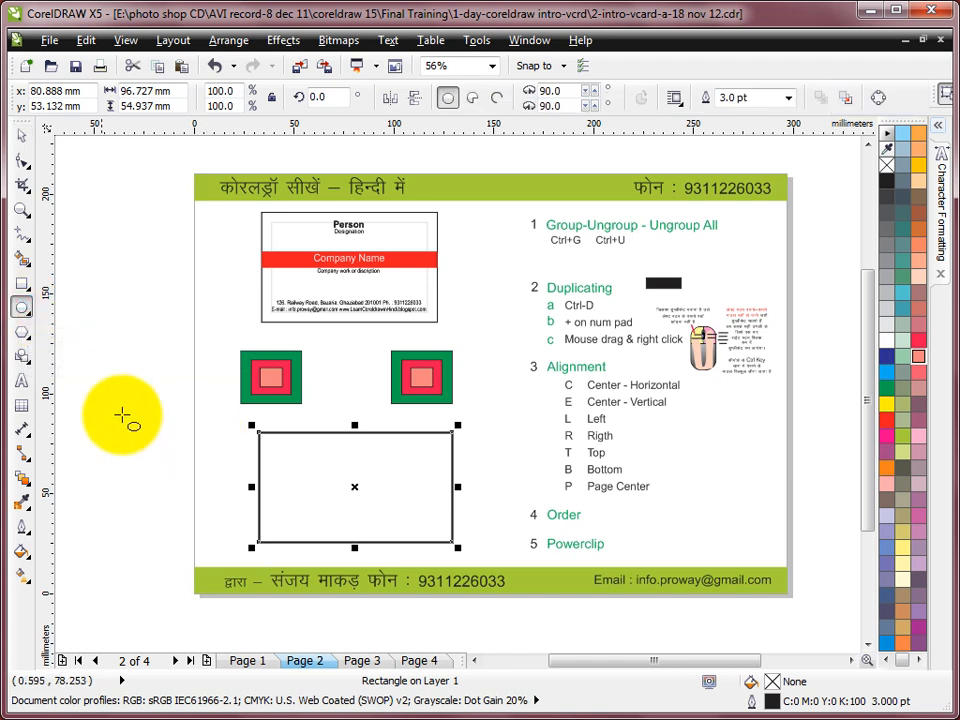
click(22, 284)
drag(204, 440, 233, 467)
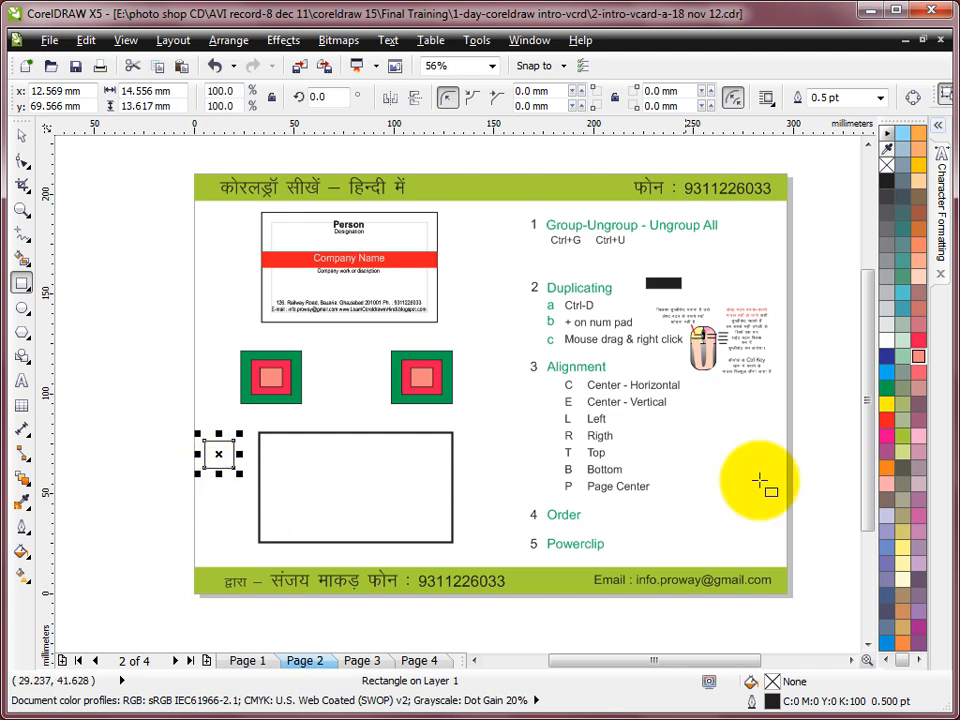
click(918, 342)
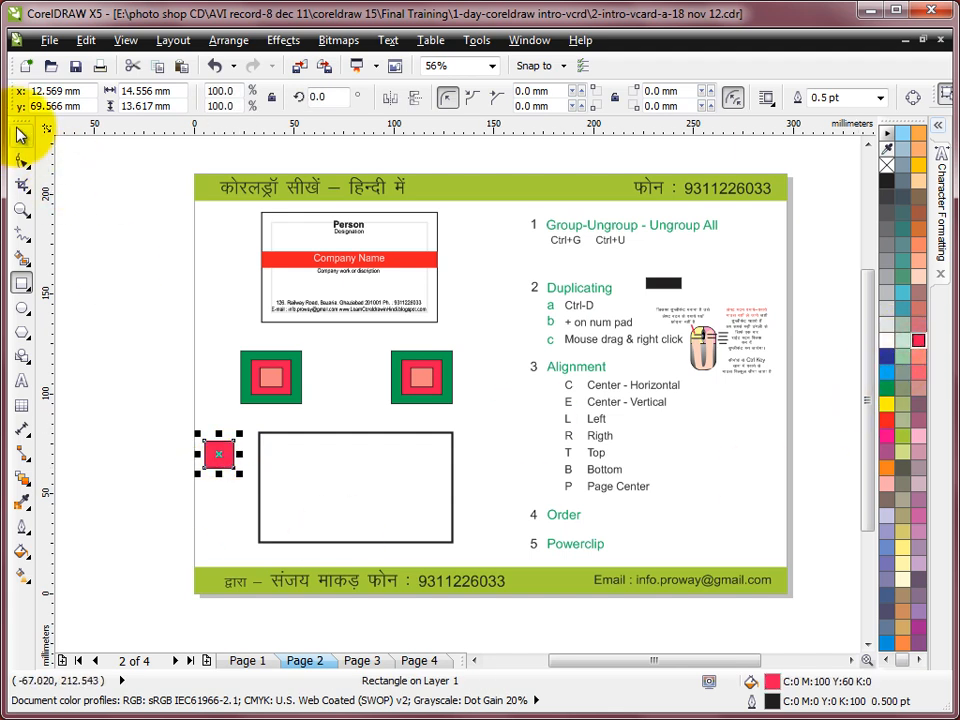
- Move the small red square up beside the lower-left corner of the business card
click(22, 140)
drag(219, 455, 224, 310)
click(205, 390)
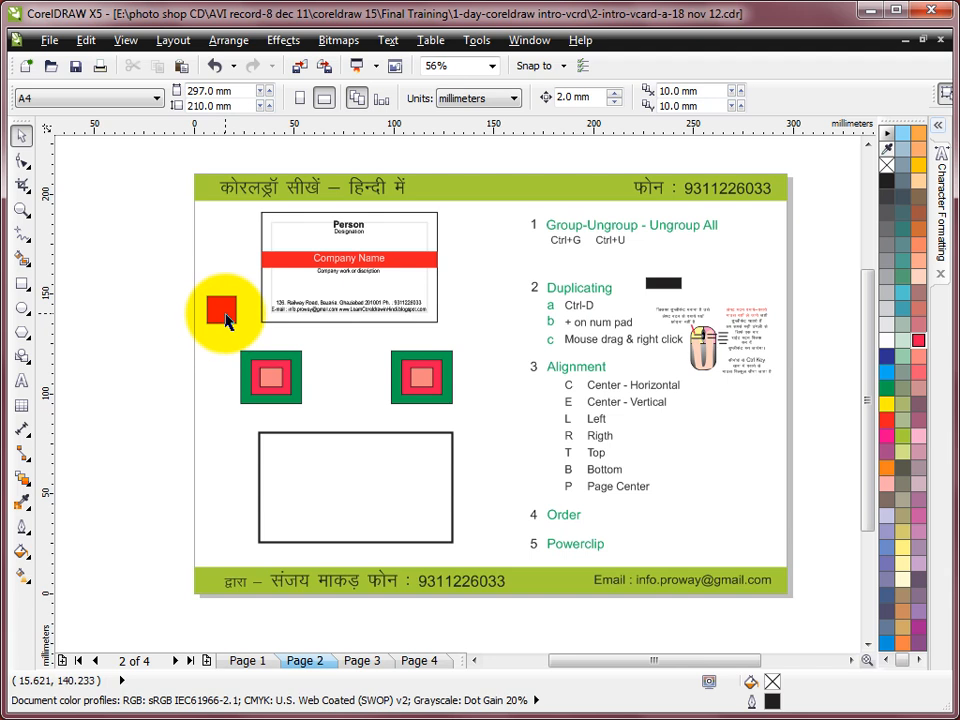
click(225, 318)
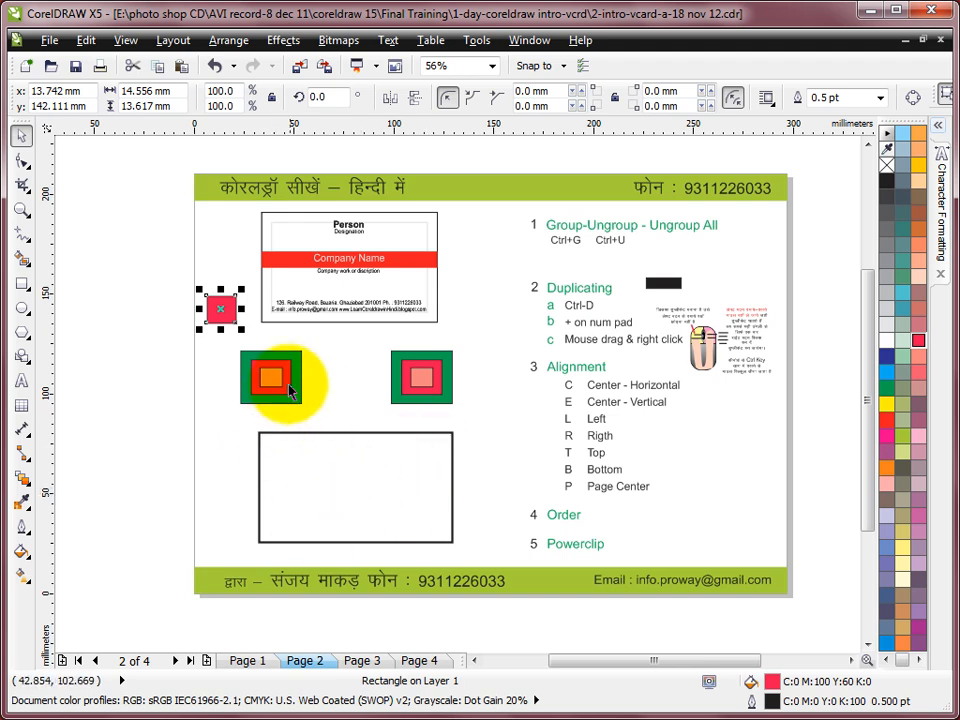
click(330, 343)
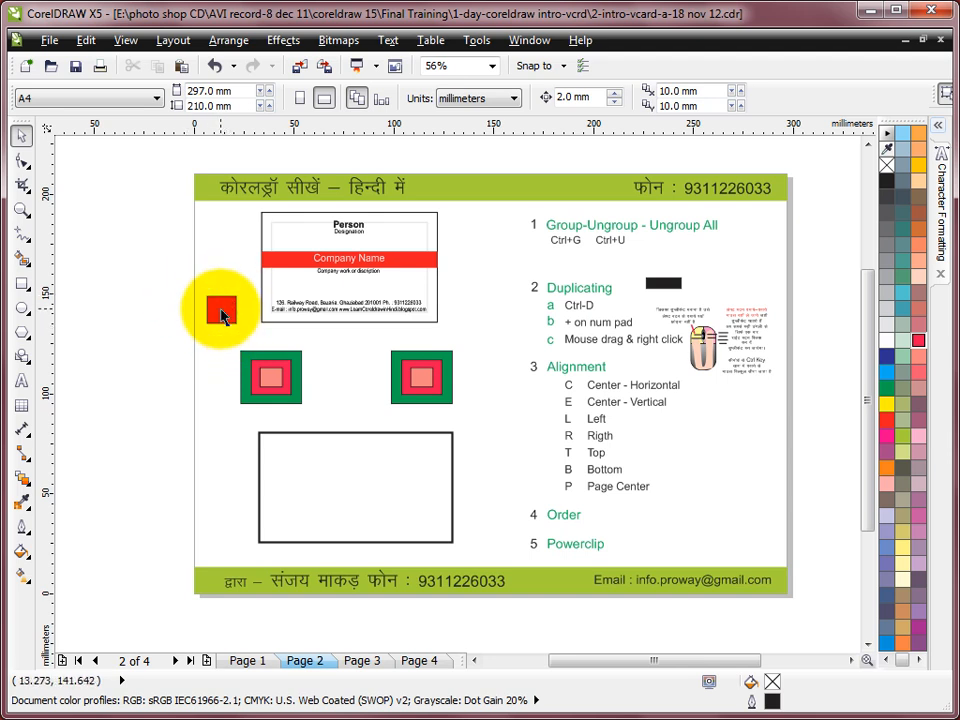
- Centre the small red square on the large rectangle, both horizontally and vertically
click(222, 316)
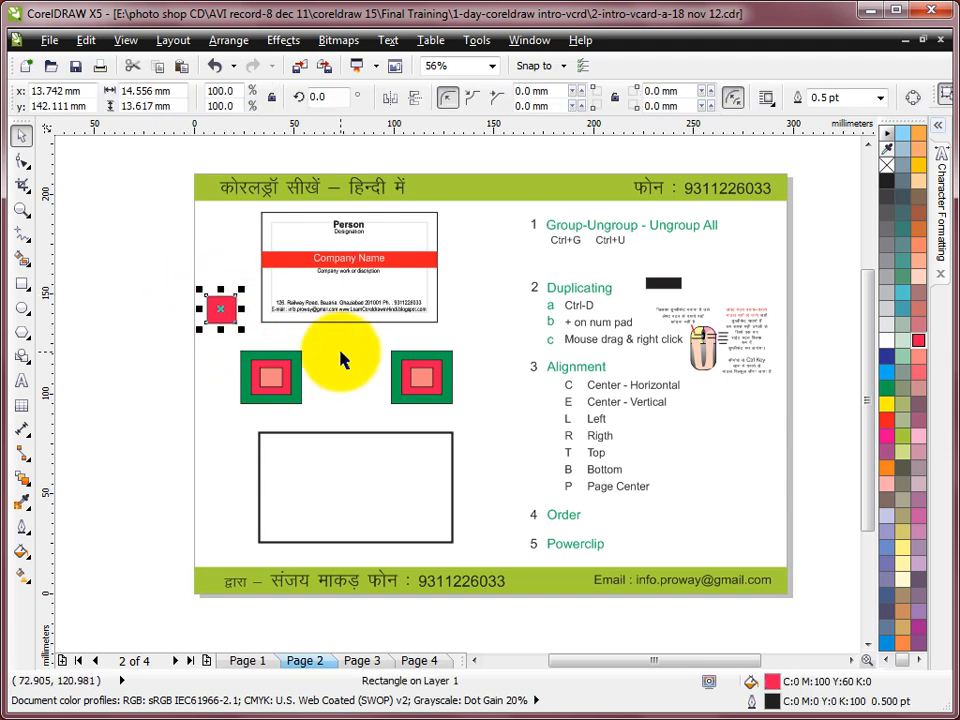
shift+click(333, 433)
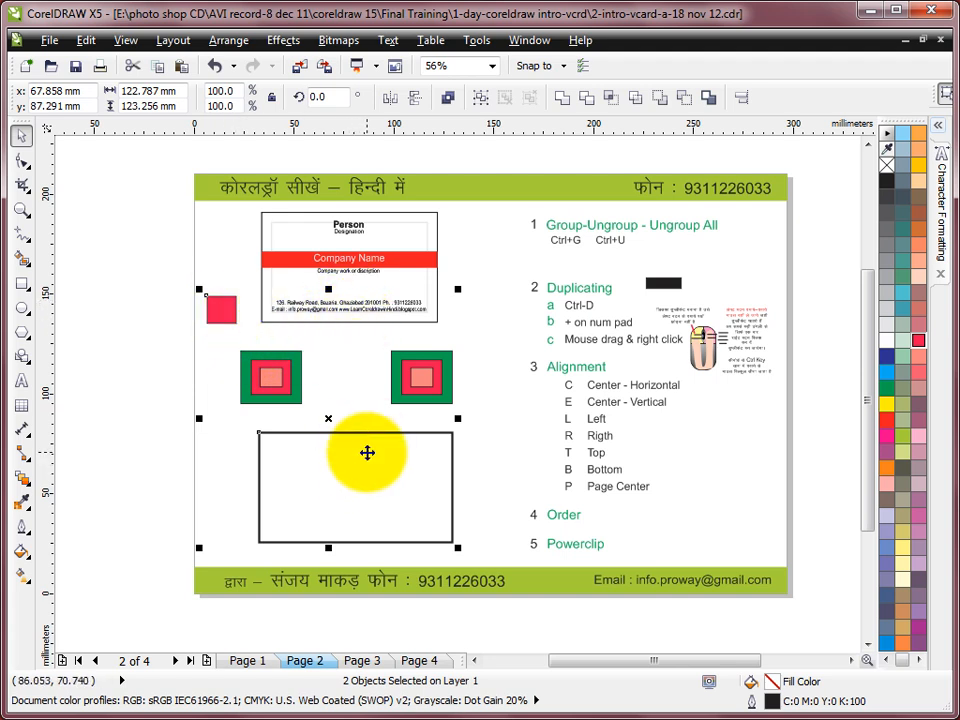
key(c)
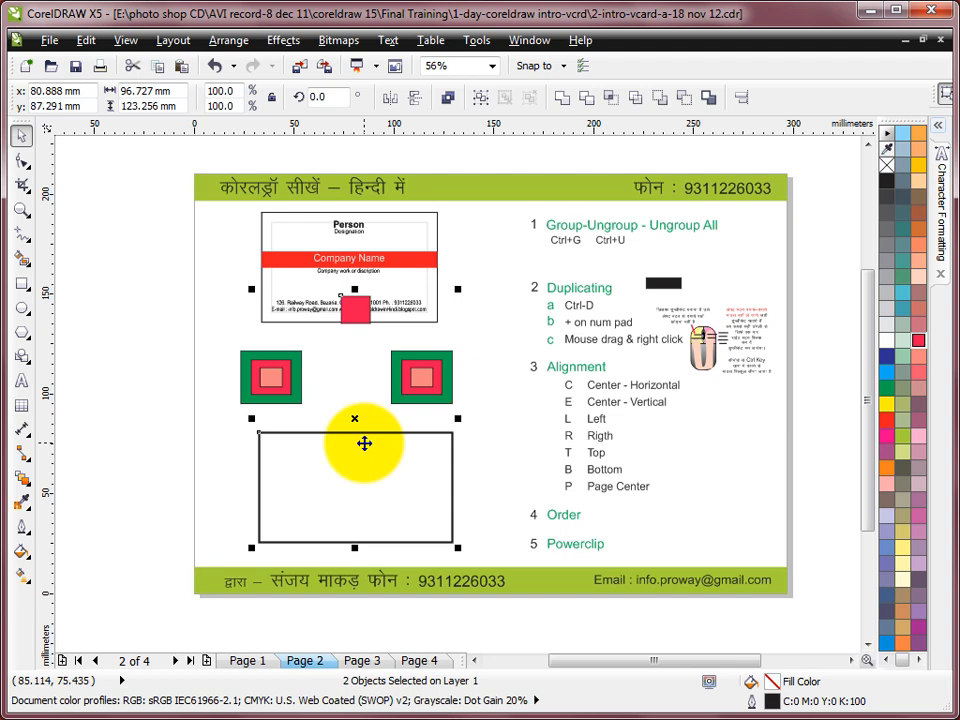
key(e)
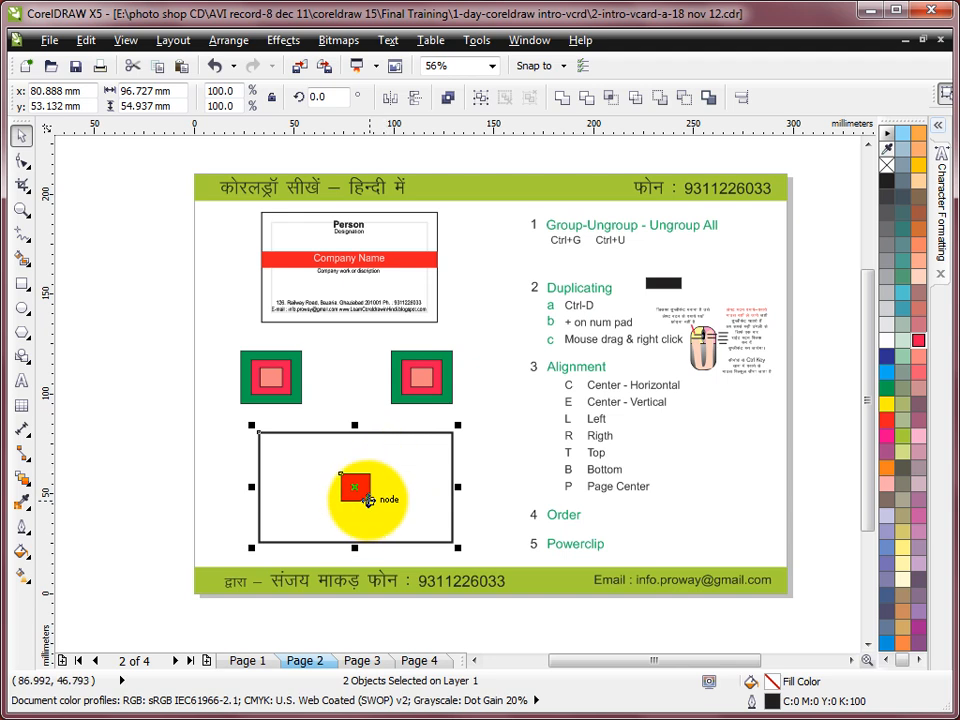
click(477, 455)
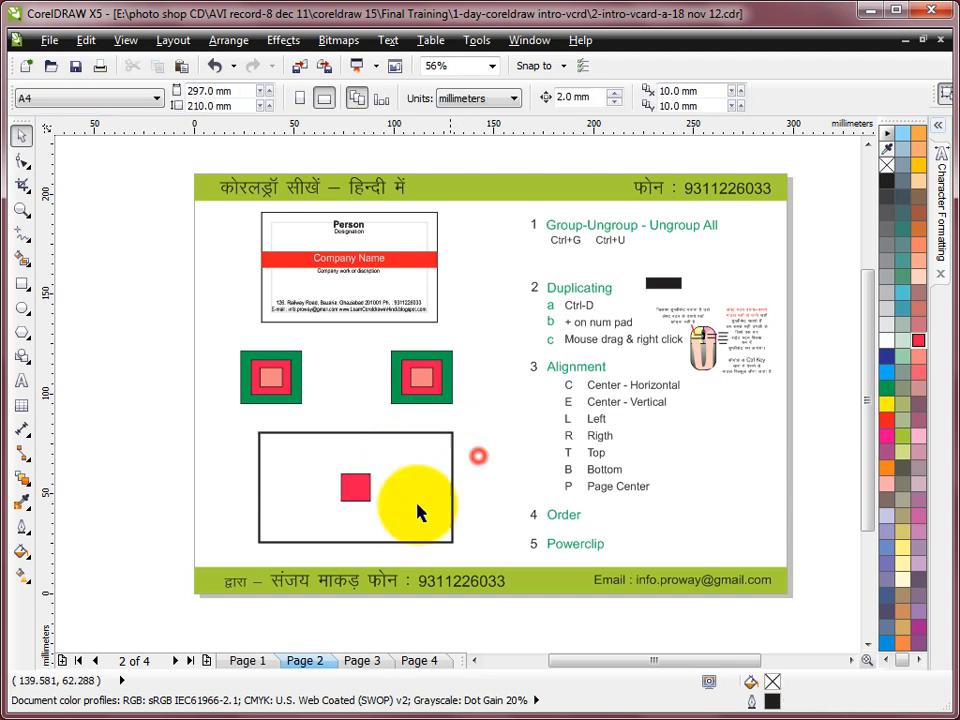
- Align the small red square first to the large rectangle's left edge and then to its right edge
click(357, 493)
shift+click(380, 433)
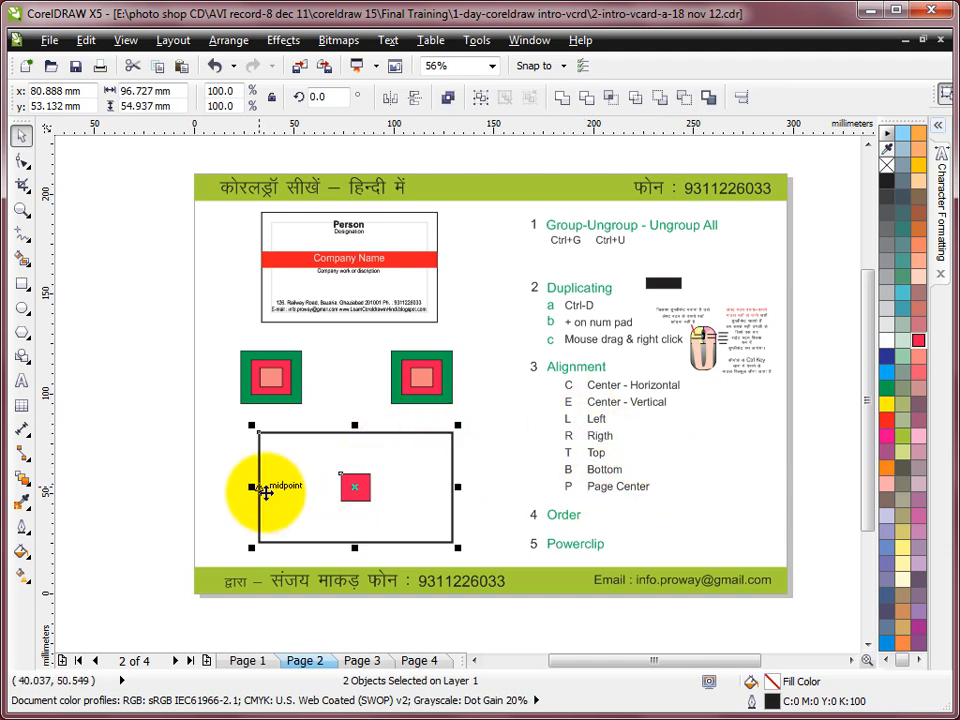
key(l)
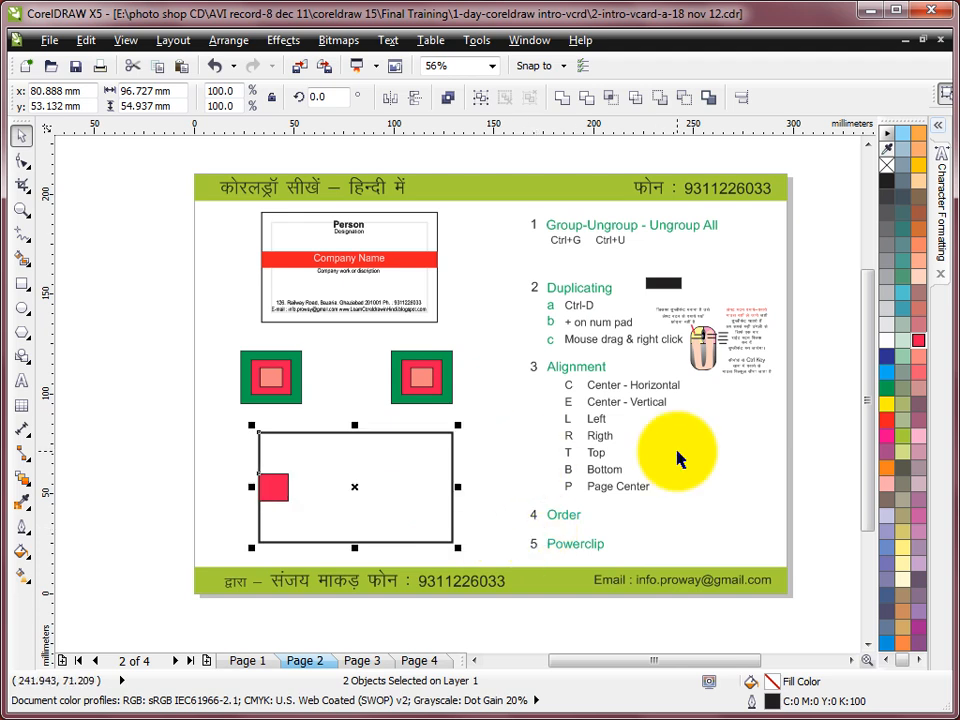
key(r)
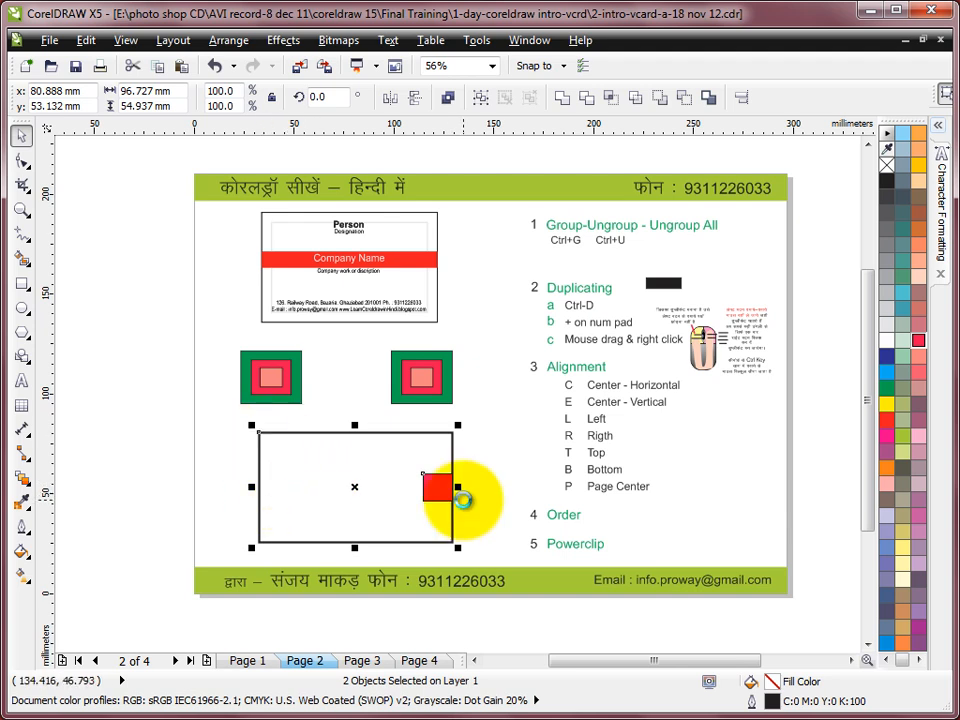
- Align the small red square to the rectangle's top-left, bottom-left and finally bottom-right corner
key(l)
key(t)
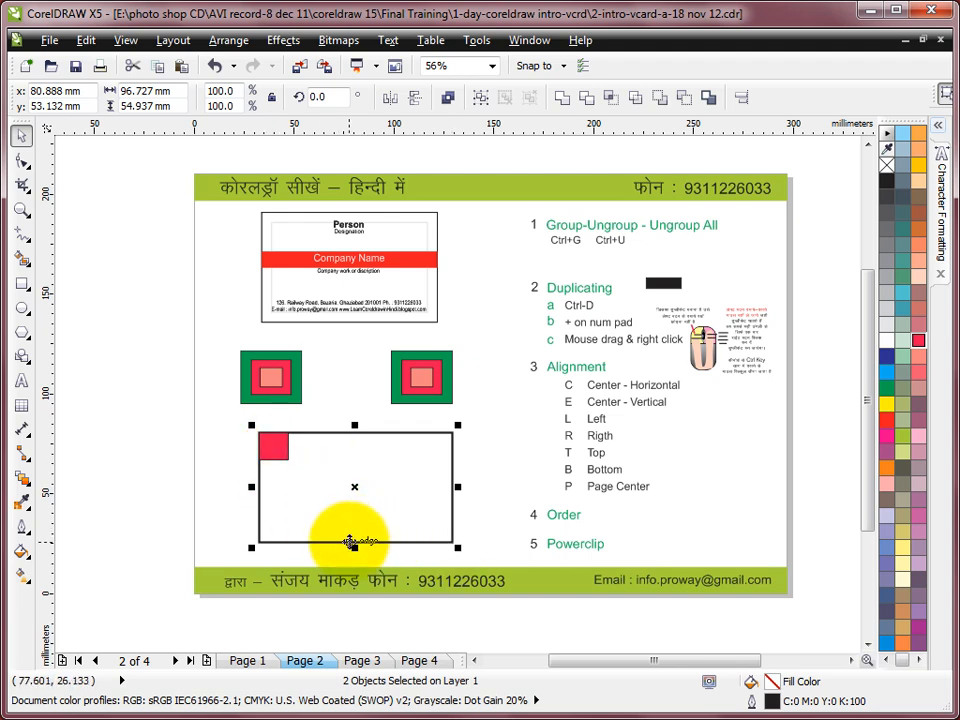
key(b)
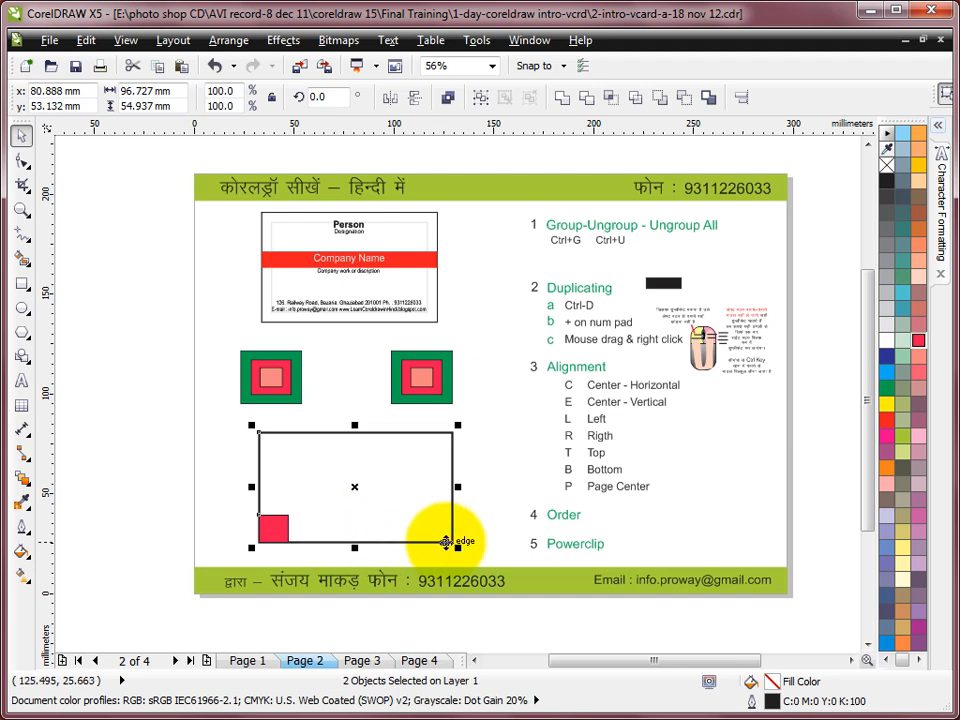
key(r)
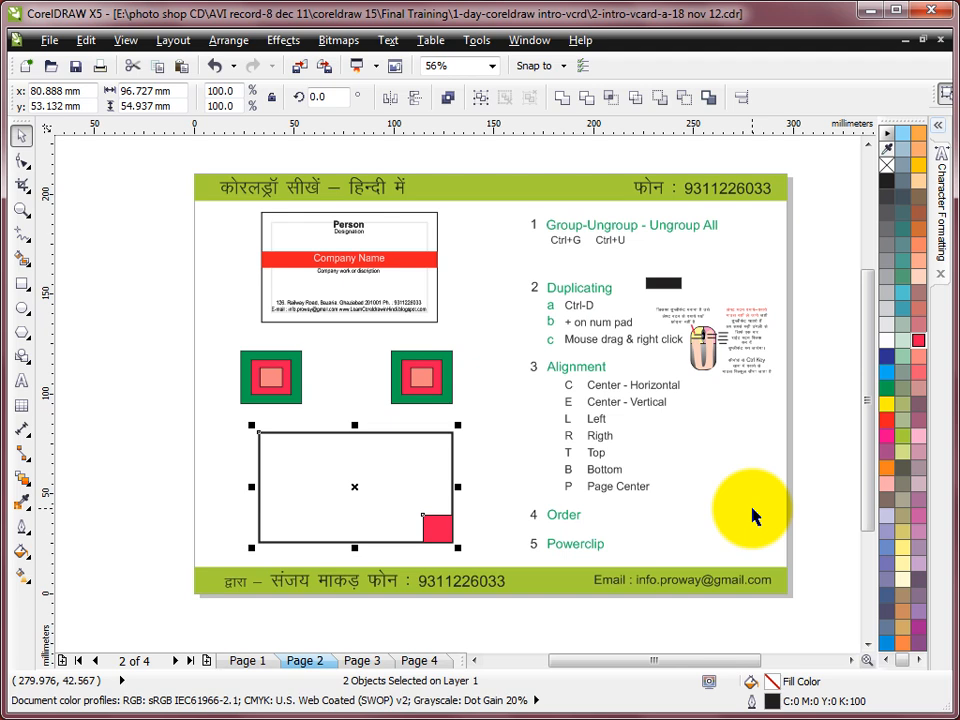
- Undo a trial page-centring of the separate shapes, and centre the rectangle and red square on the page as one group
key(p)
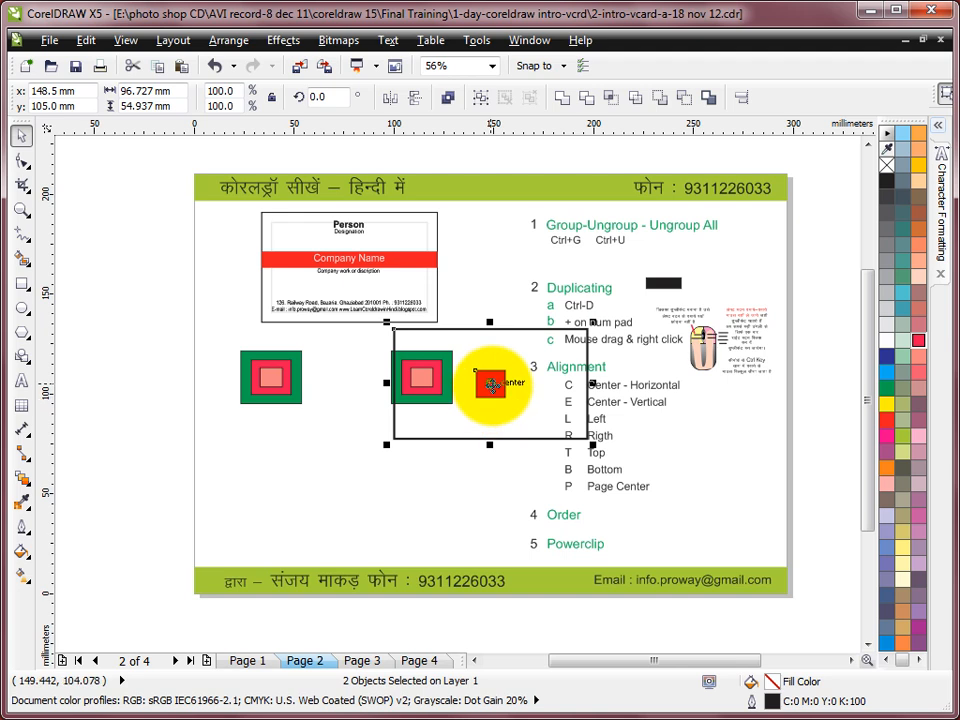
key(ctrl+z)
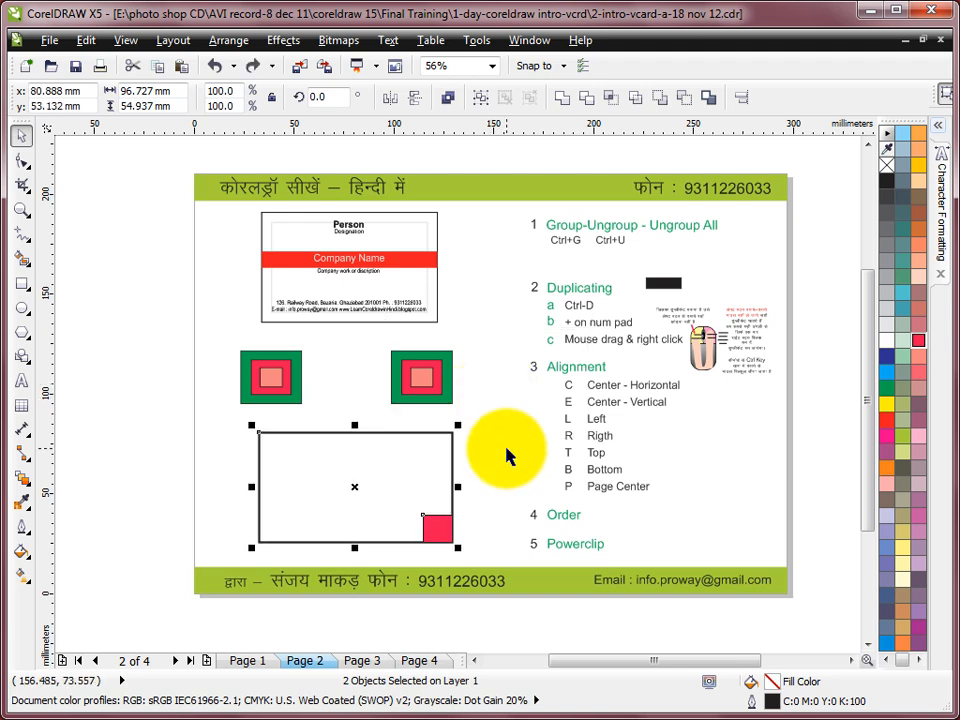
key(ctrl+g)
drag(455, 490, 596, 392)
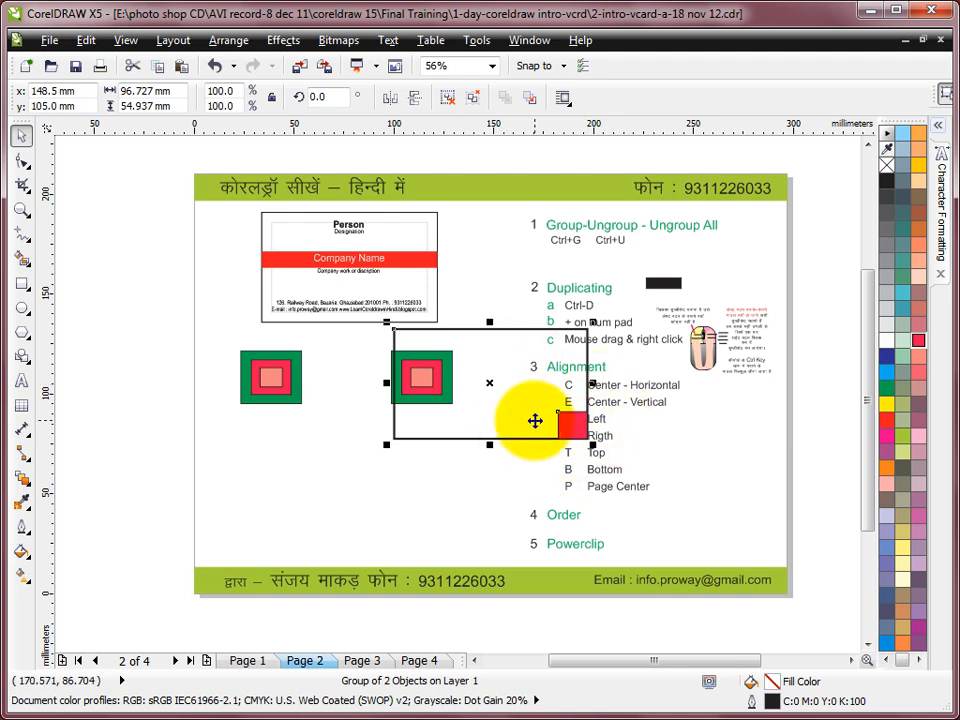
- Duplicate the business card and centre the copy on the page
click(343, 233)
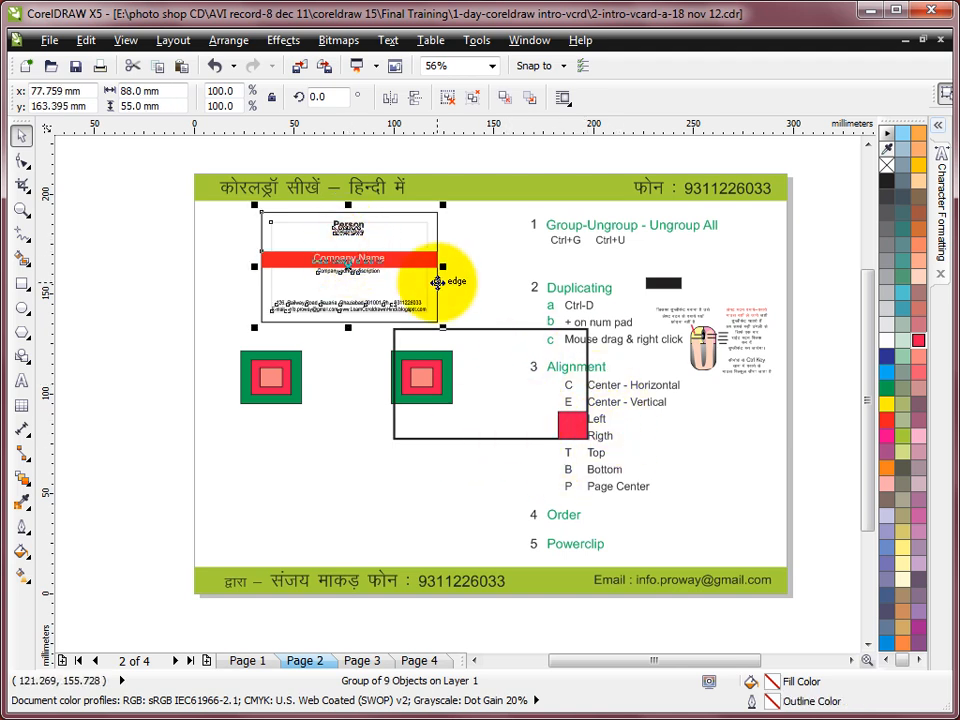
drag(437, 282, 484, 343)
right_click(484, 343)
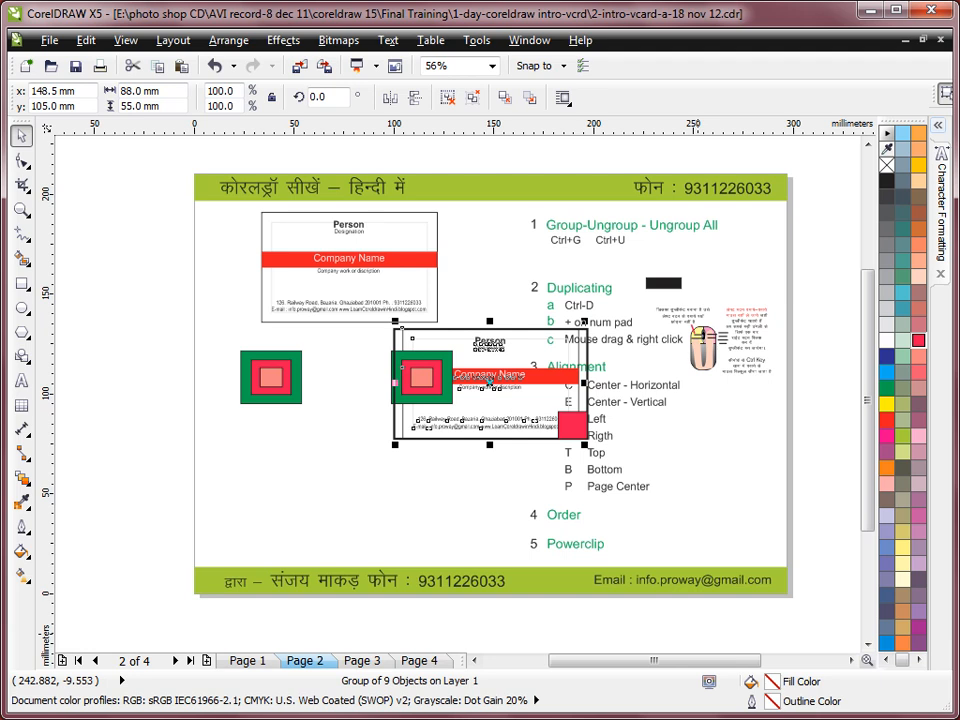
click(718, 485)
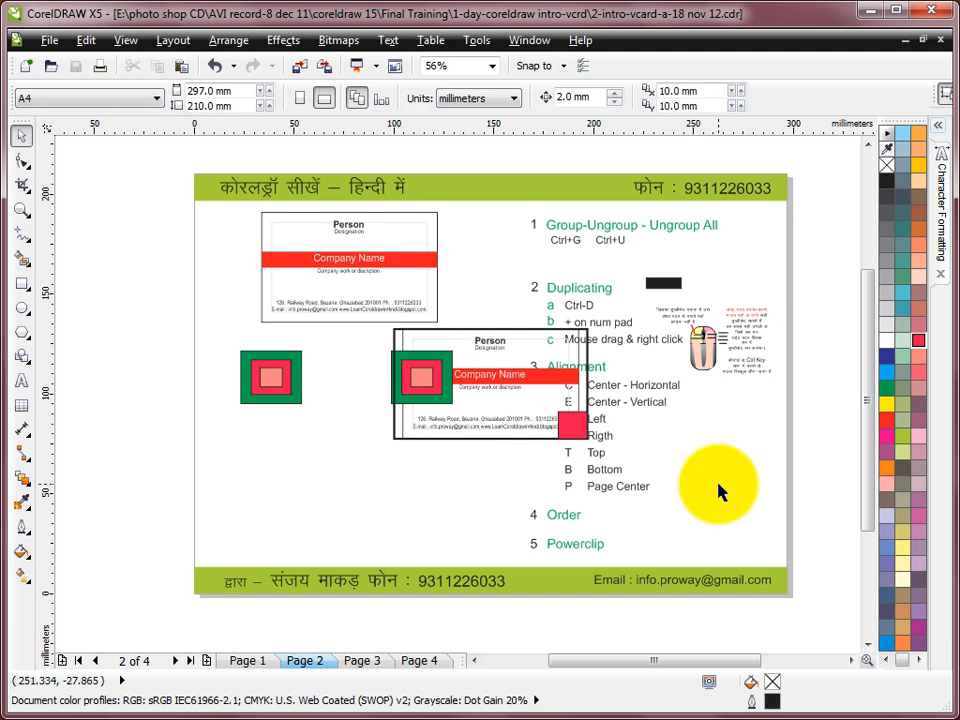
- Delete the page-centred business card copy and the group of the large rectangle and red square
click(470, 435)
key(Delete)
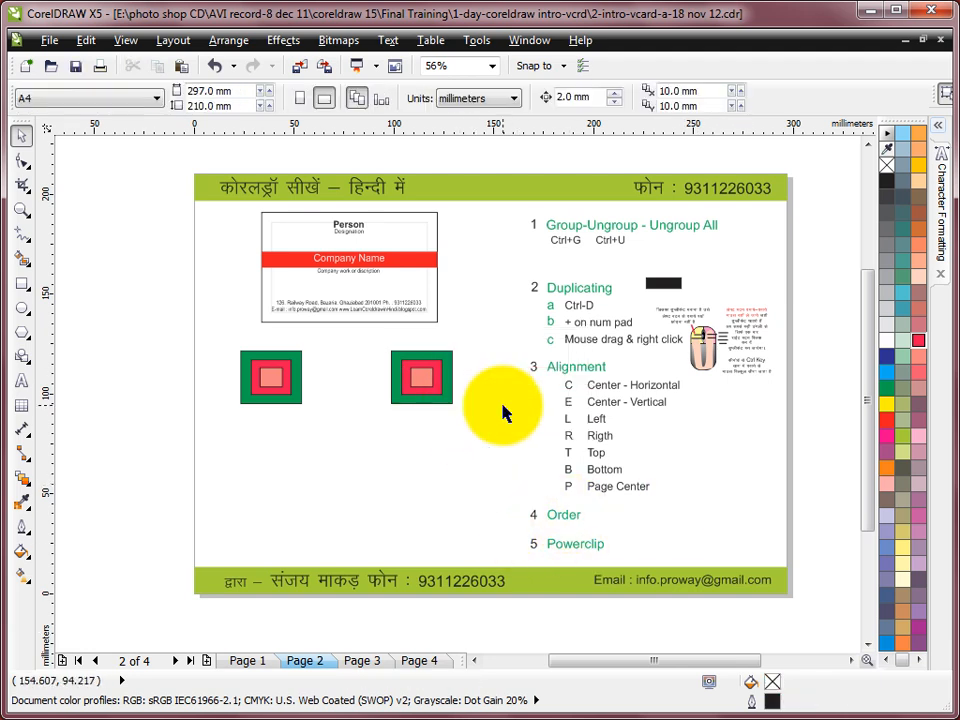
- Ungroup the right-hand nested-square set into its separate squares
click(449, 377)
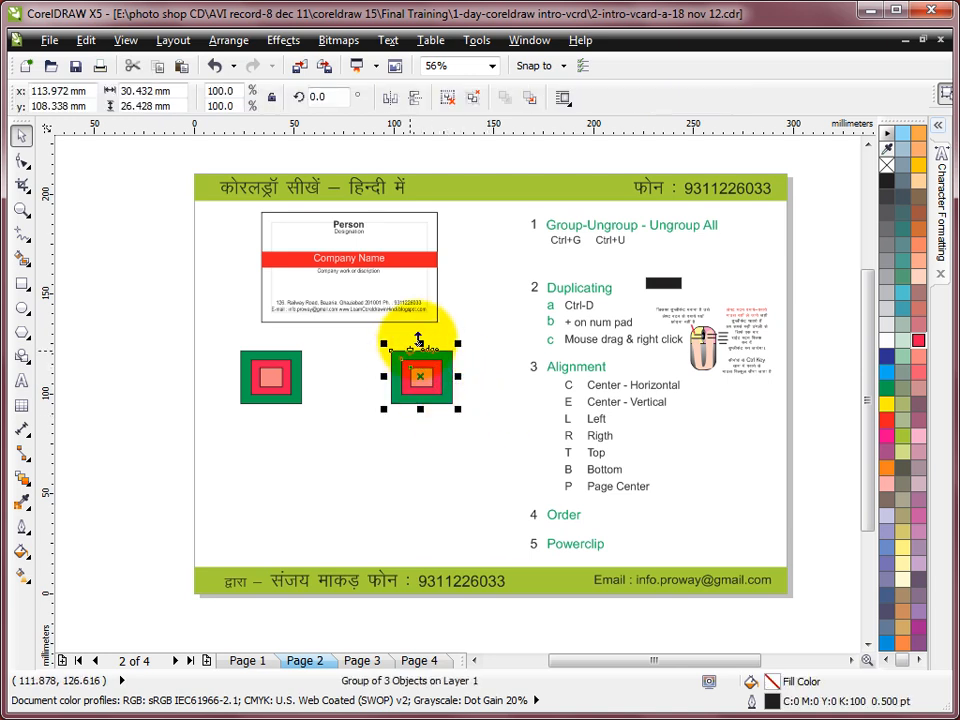
click(481, 314)
click(447, 367)
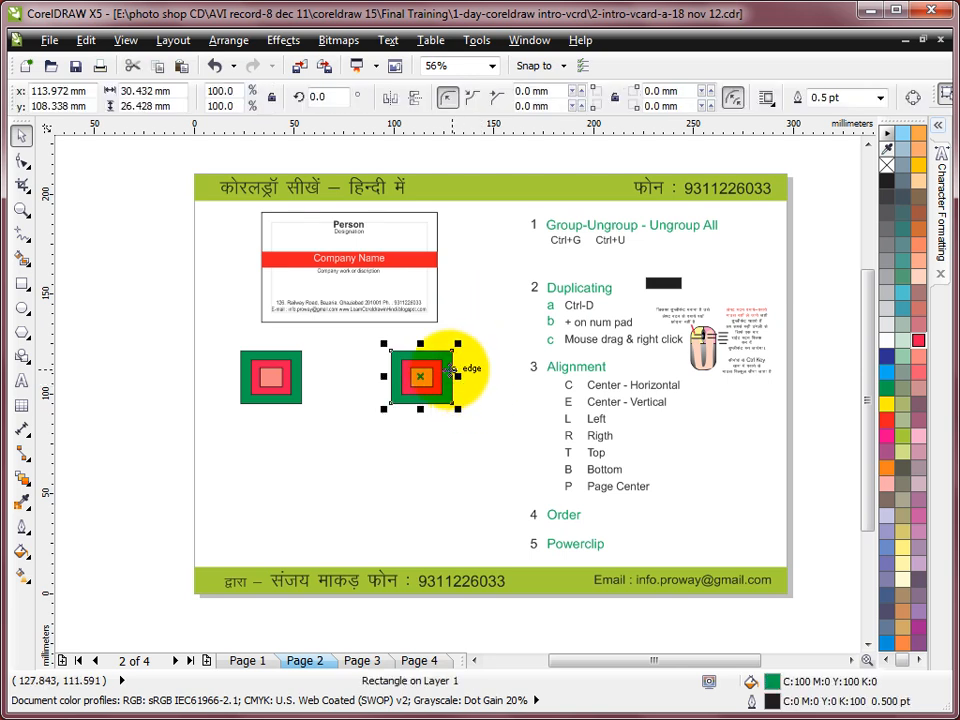
click(437, 372)
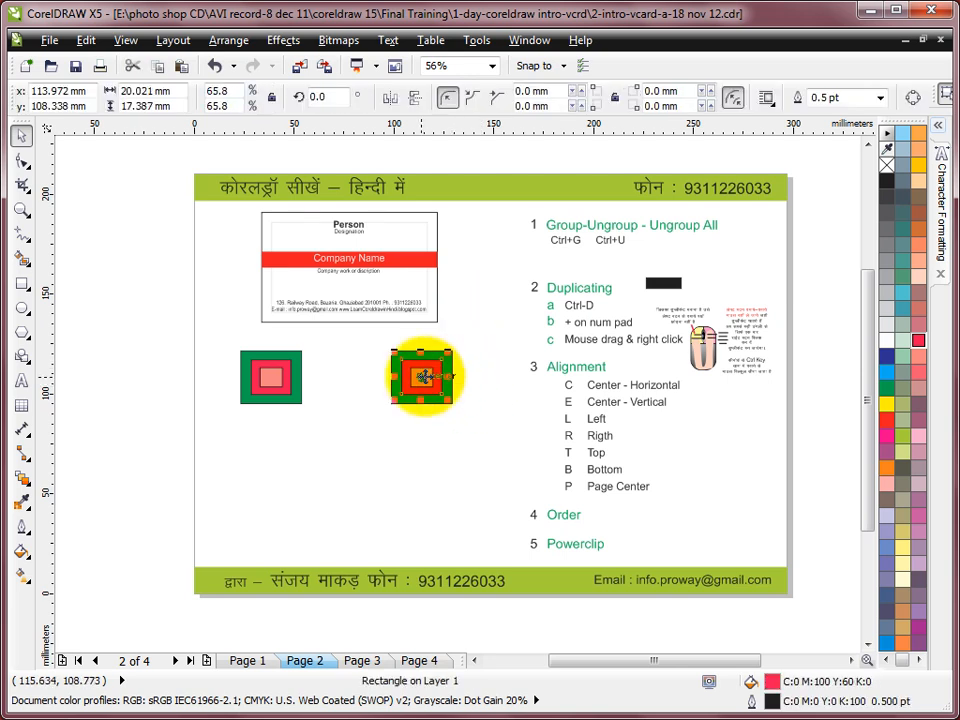
click(501, 367)
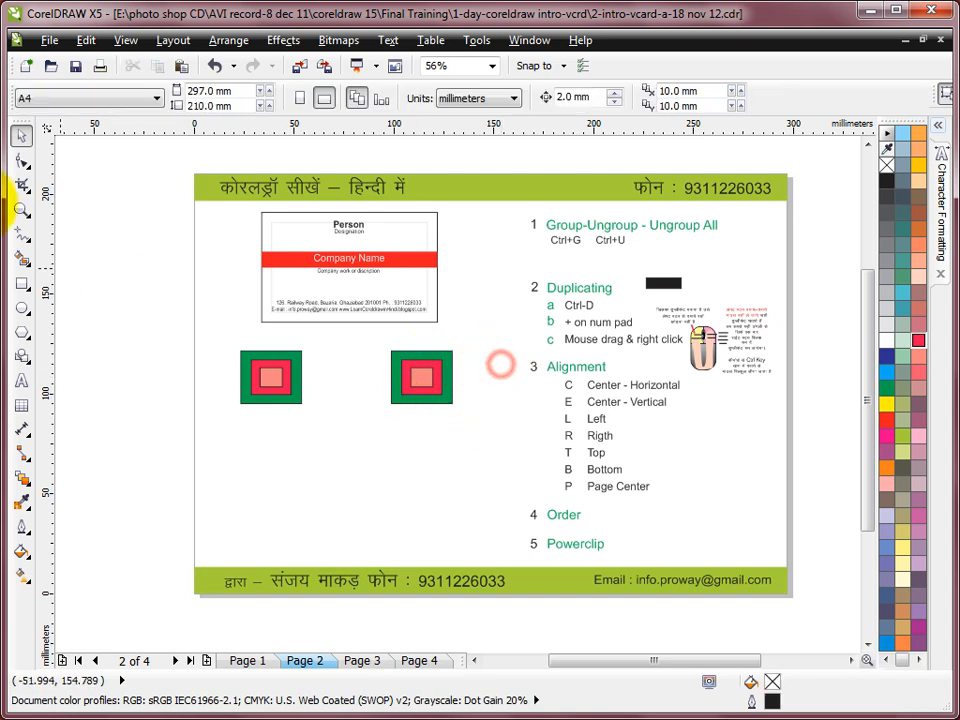
- Check that the middle red square of the right-hand nested set can be selected on its own
click(21, 209)
drag(206, 337, 493, 451)
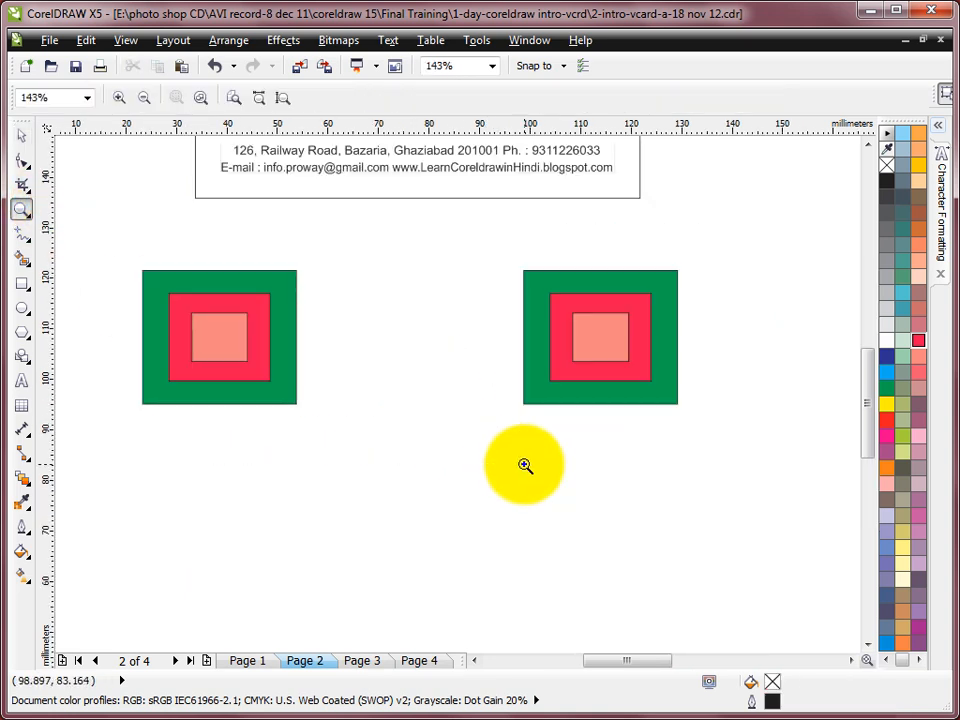
click(21, 135)
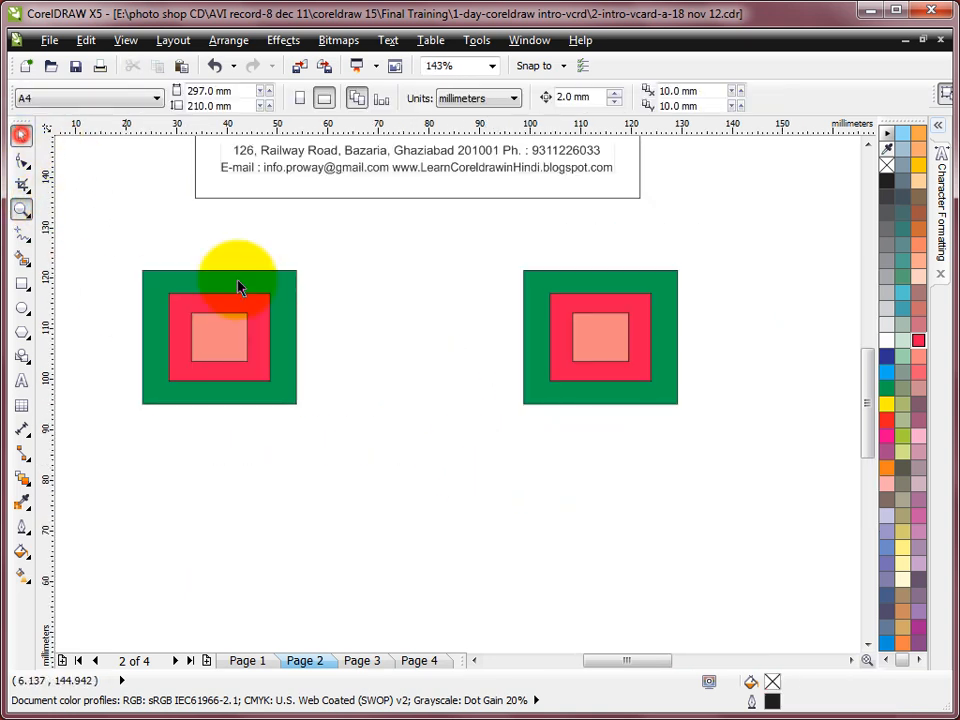
click(621, 306)
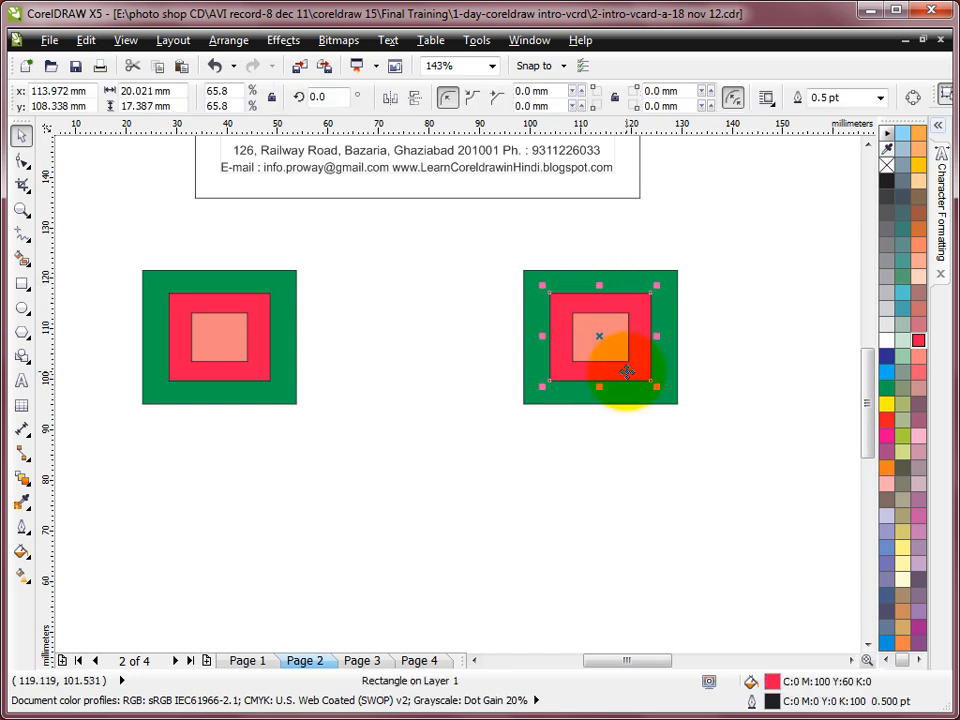
click(698, 326)
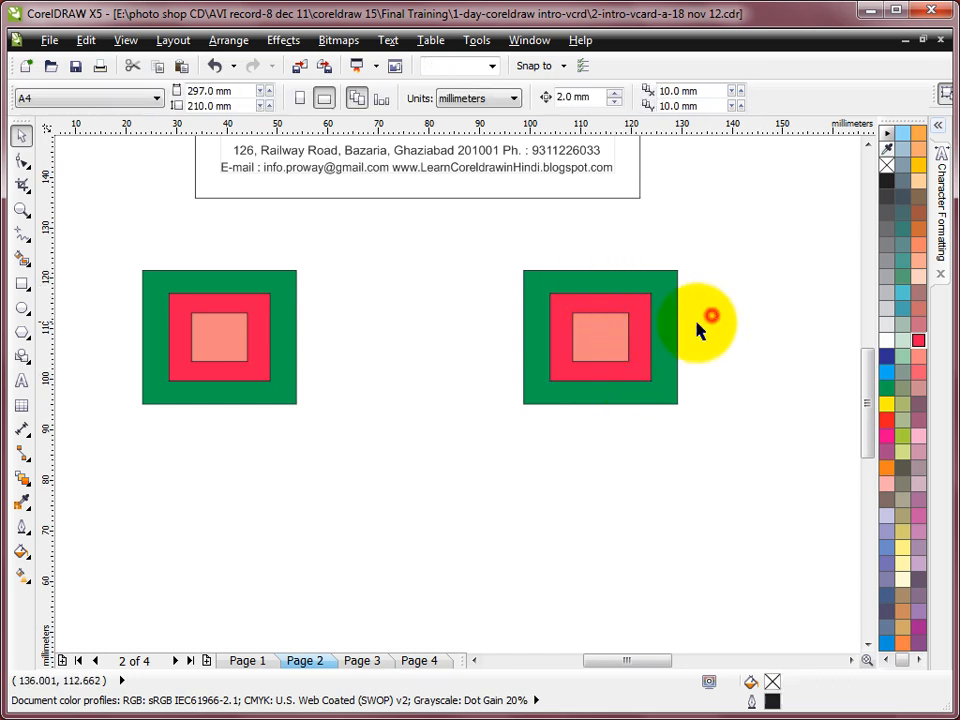
- Bring the red middle square of the right-hand nested set to the front of the layer
click(640, 302)
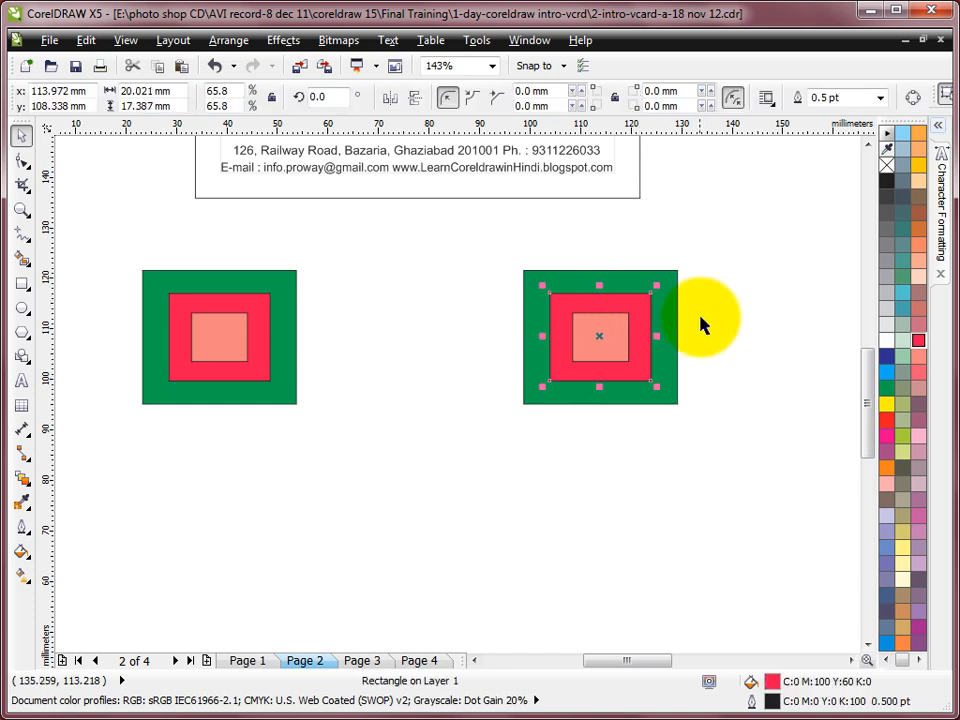
click(234, 45)
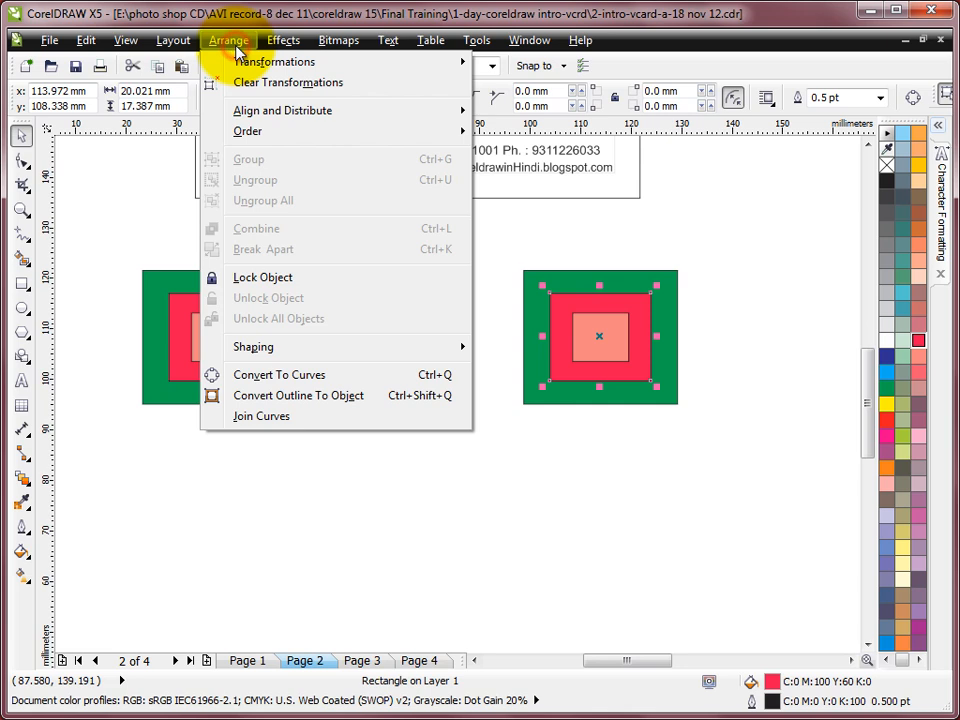
mouse_move(257, 133)
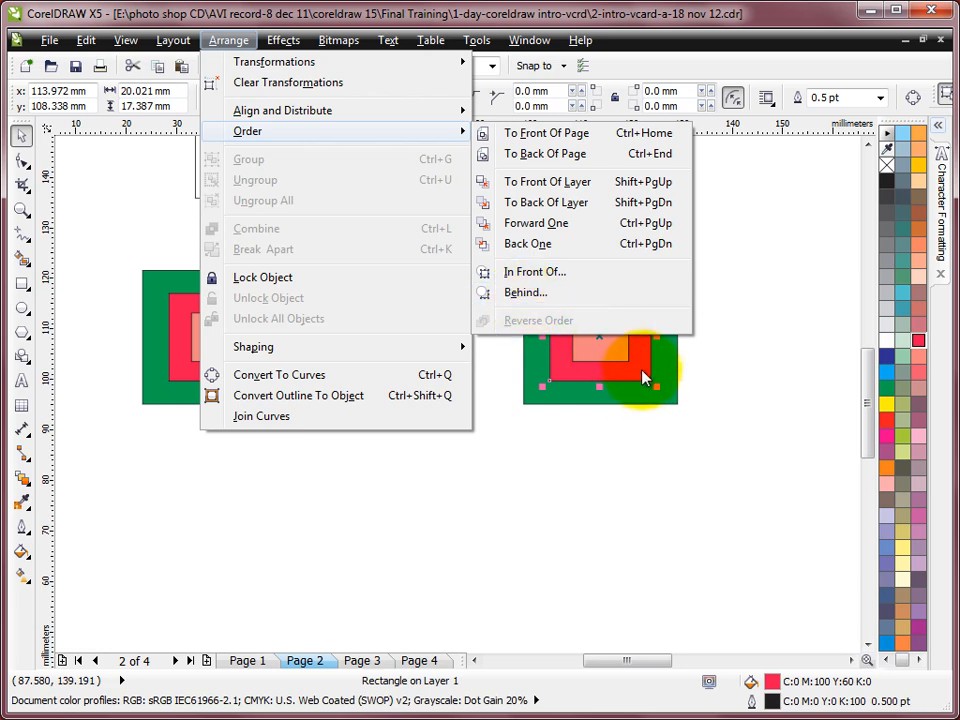
click(579, 184)
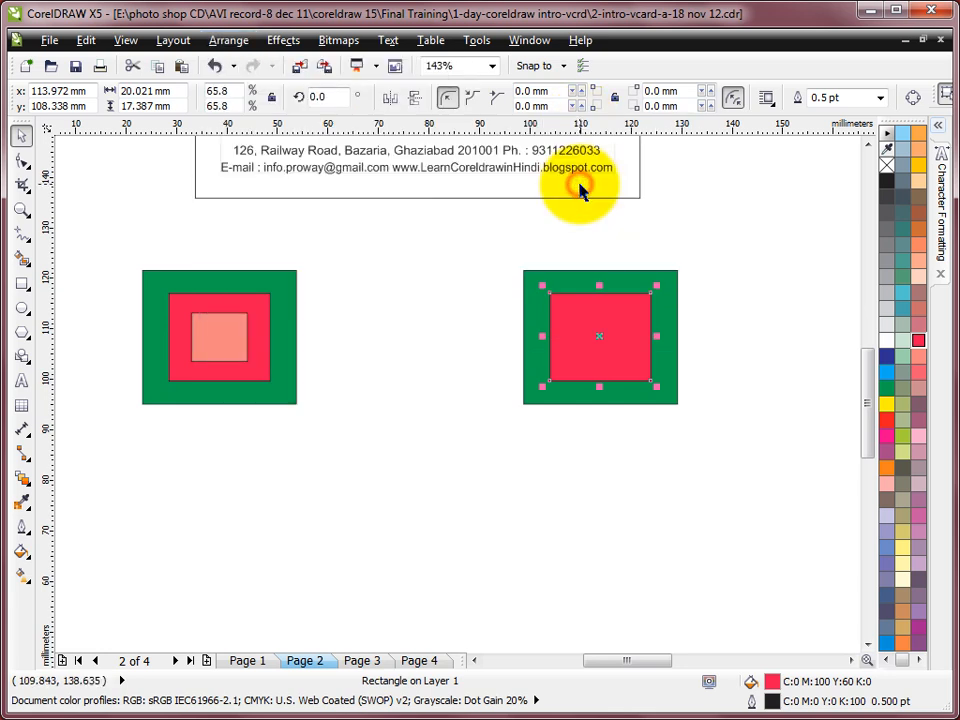
- Move the red square rightward so it only partly overlaps the small peach square, and order it back one
click(577, 317)
drag(577, 317, 616, 316)
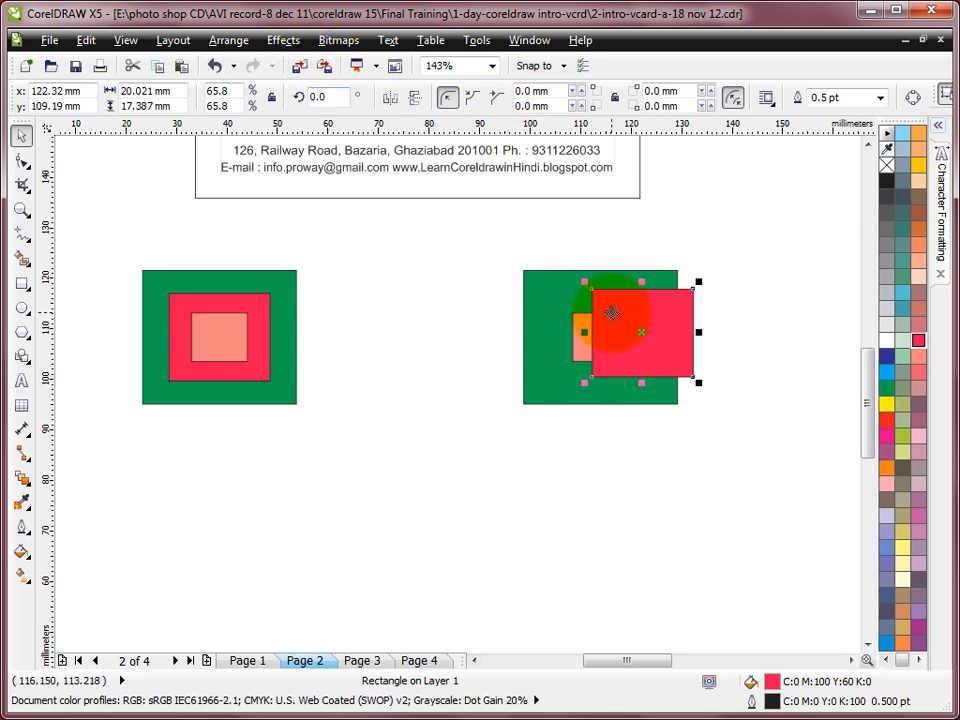
click(232, 42)
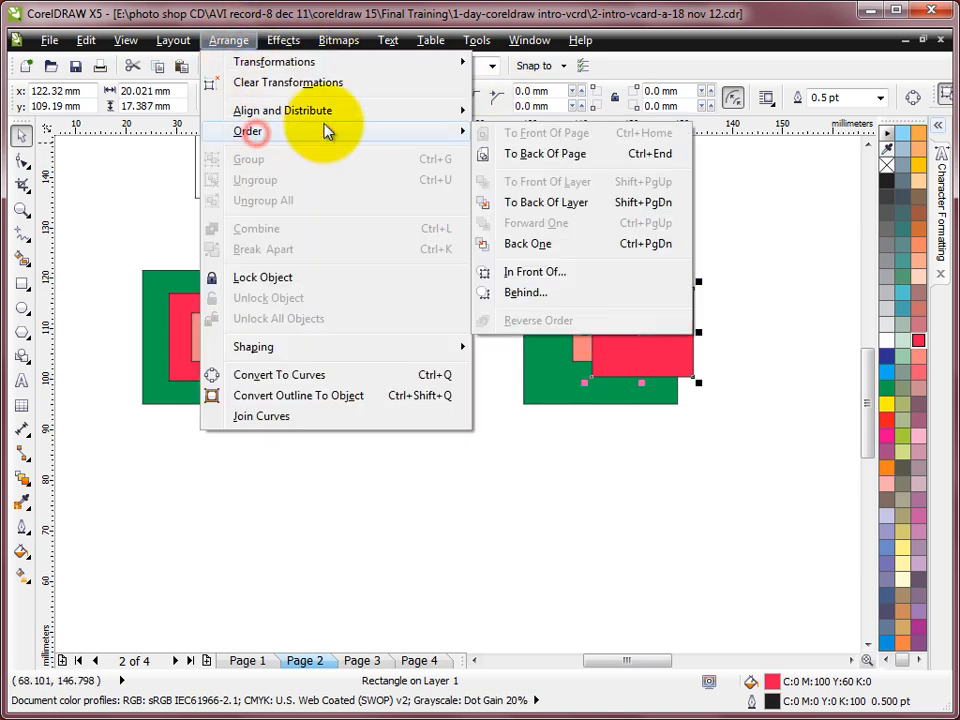
mouse_move(380, 111)
mouse_move(429, 133)
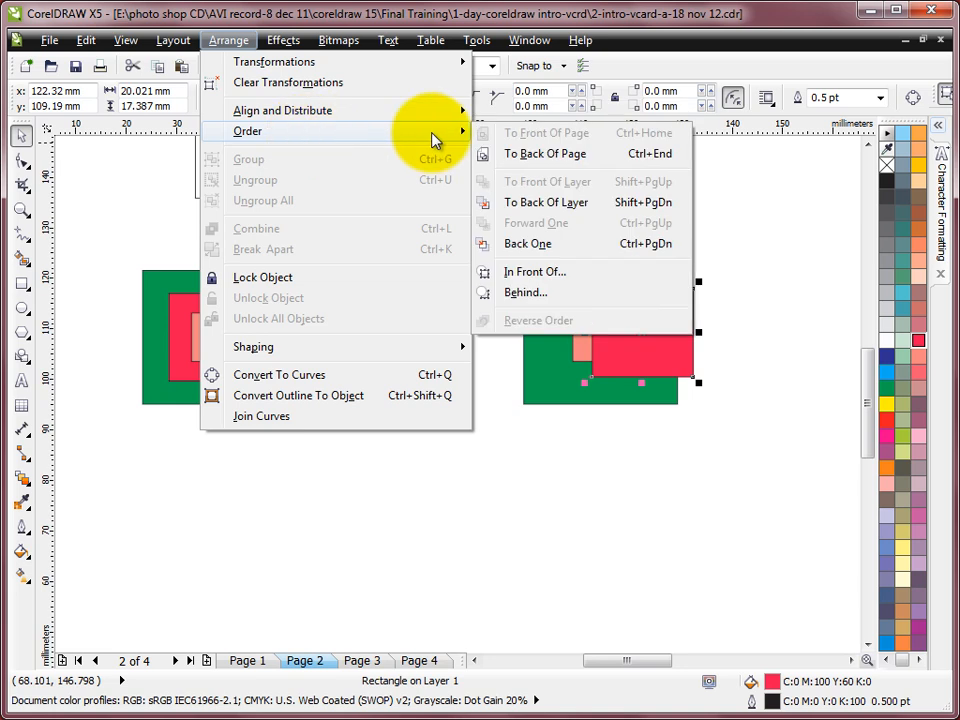
click(536, 246)
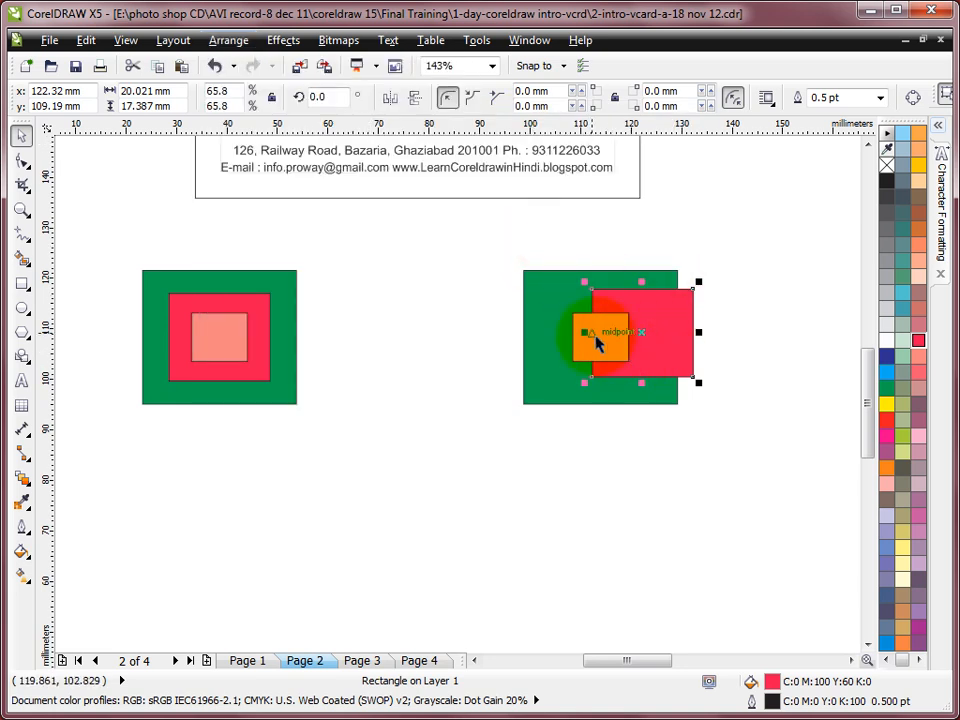
- Make two overlapping copies of the small peach square and fill the lower one golden yellow and the left one magenta
drag(600, 342, 599, 374)
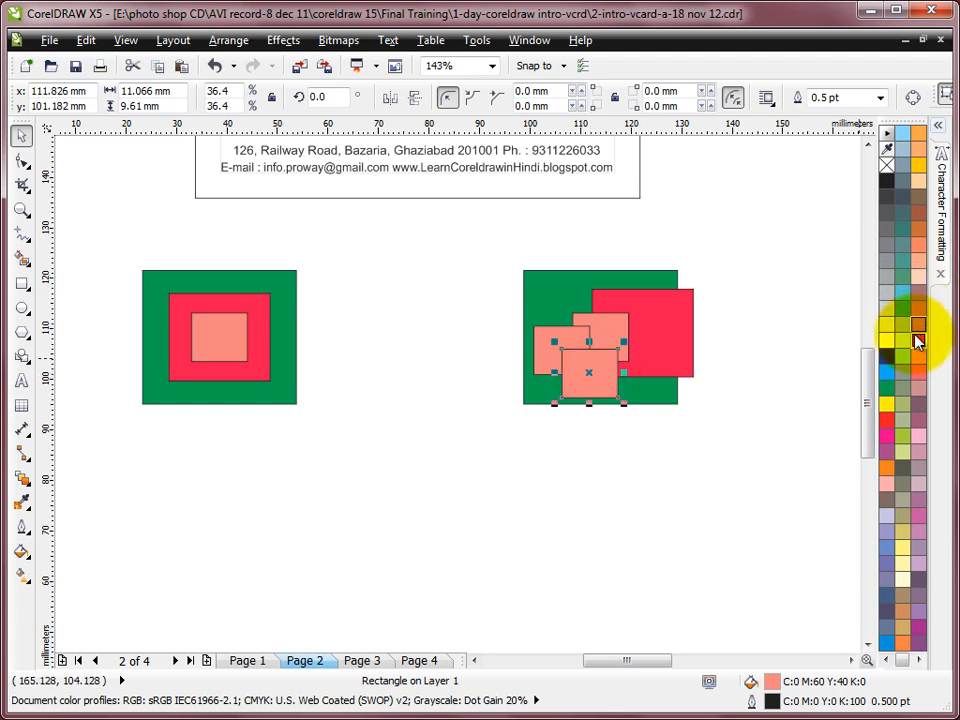
click(919, 167)
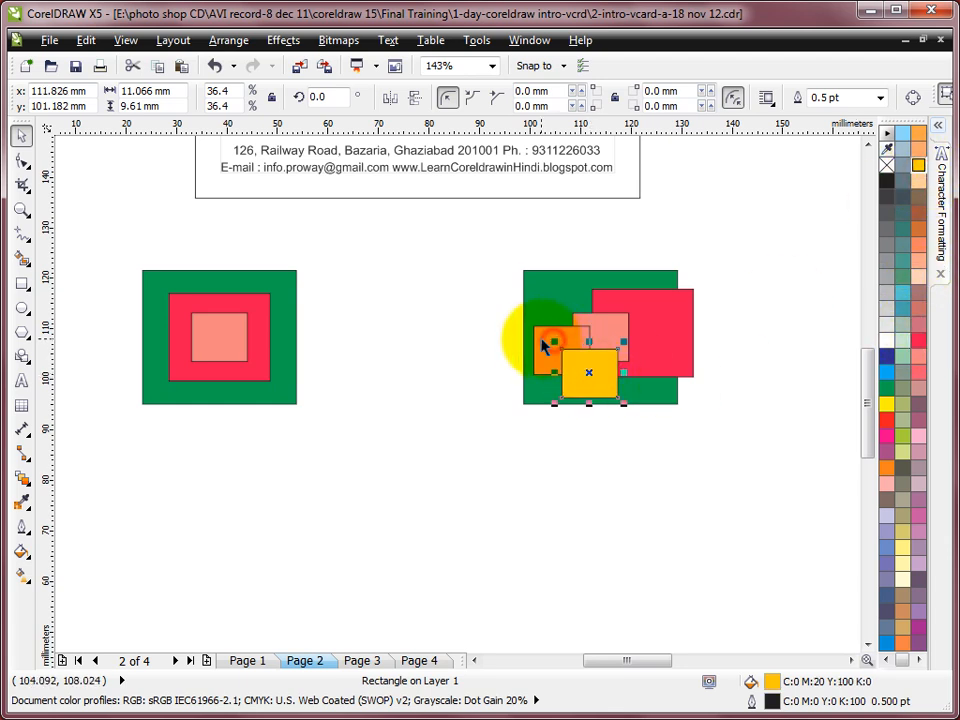
click(551, 338)
click(893, 440)
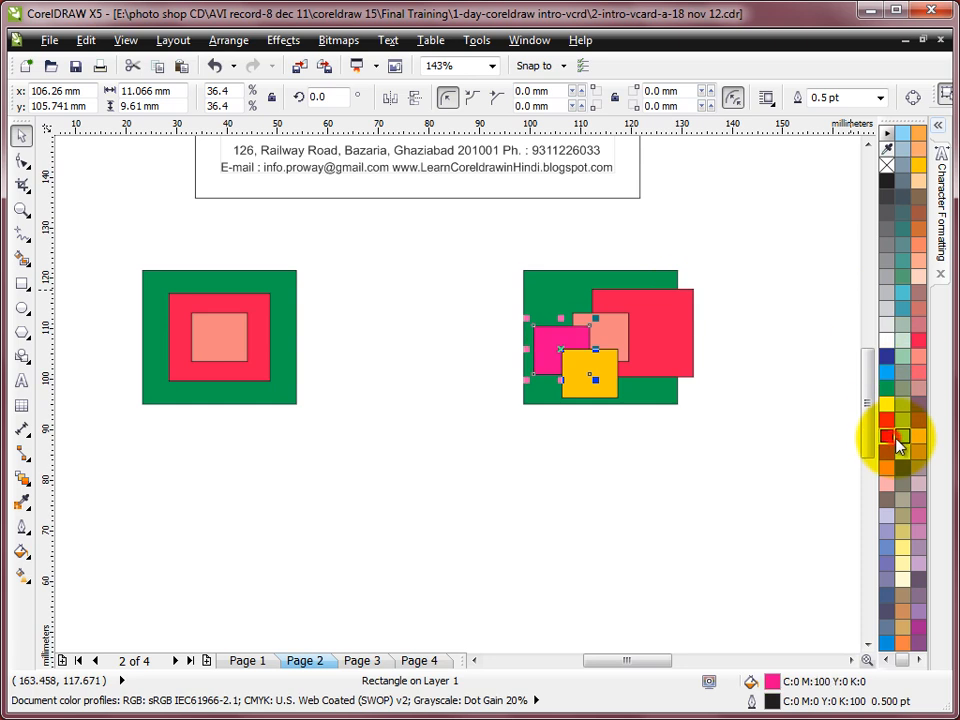
click(714, 259)
- Try bringing the shifted red square to the front of the layer and nudging it over the small squares, and undo both changes
click(660, 325)
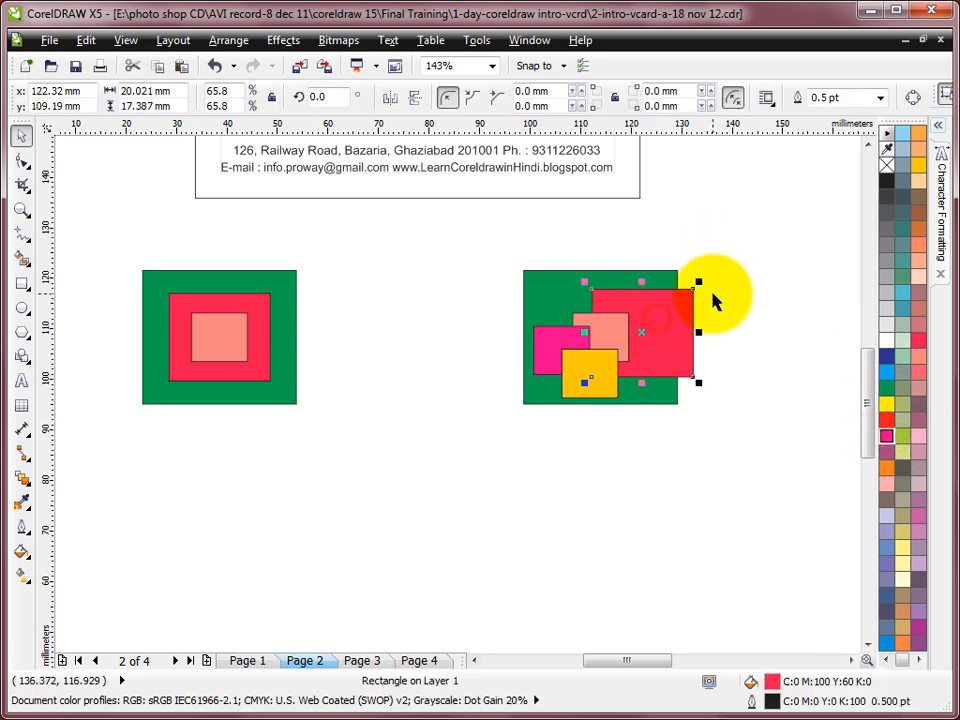
click(228, 40)
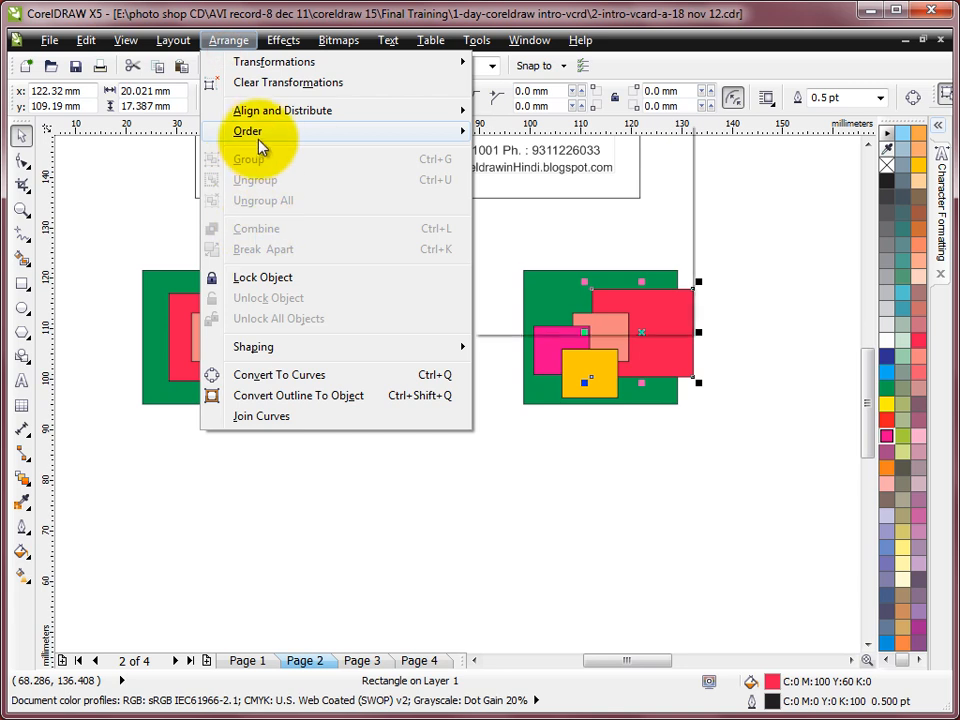
mouse_move(266, 133)
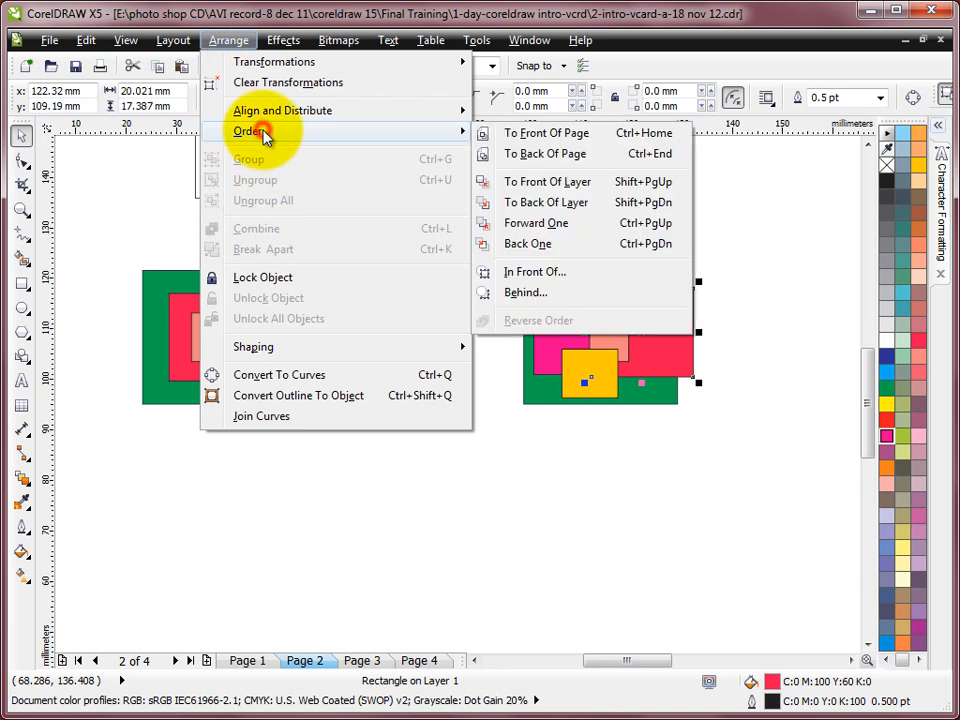
click(663, 183)
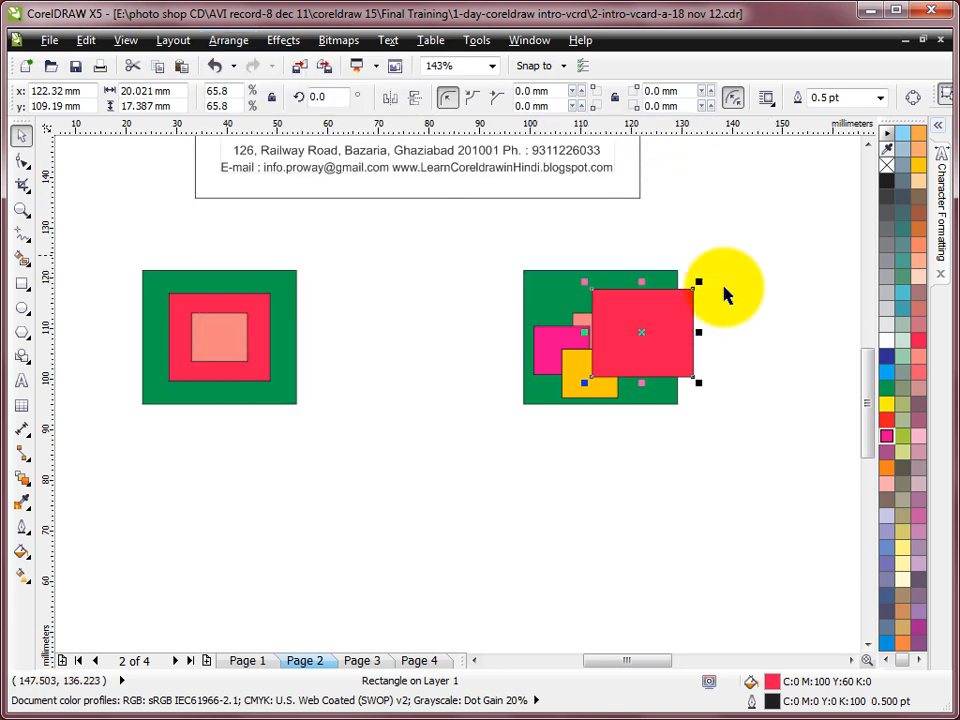
drag(622, 340, 611, 349)
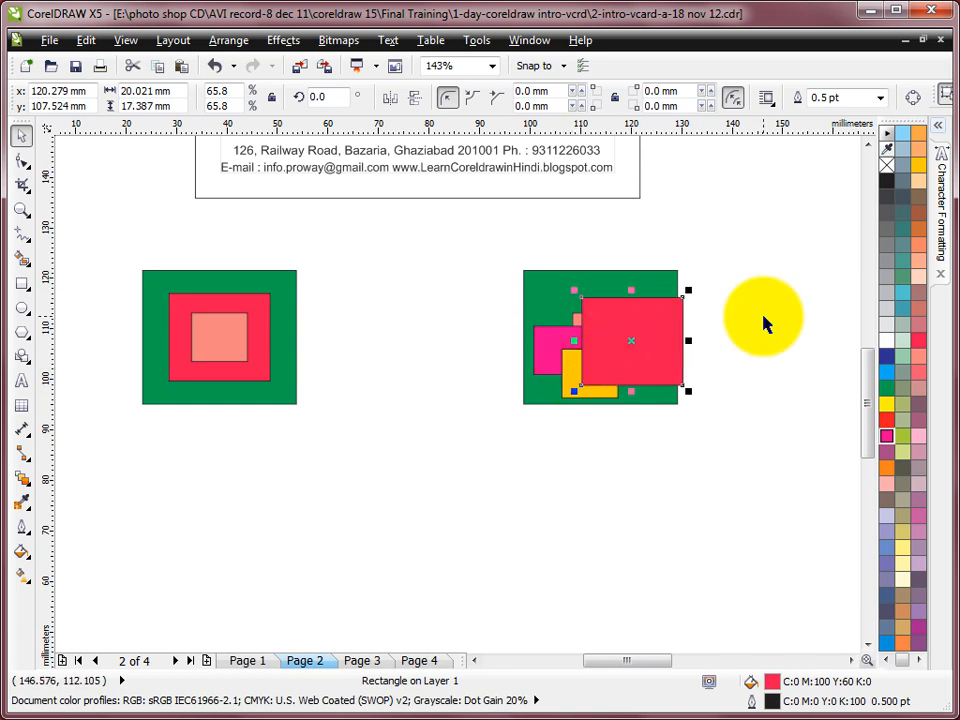
key(ctrl+z)
key(ctrl+z)
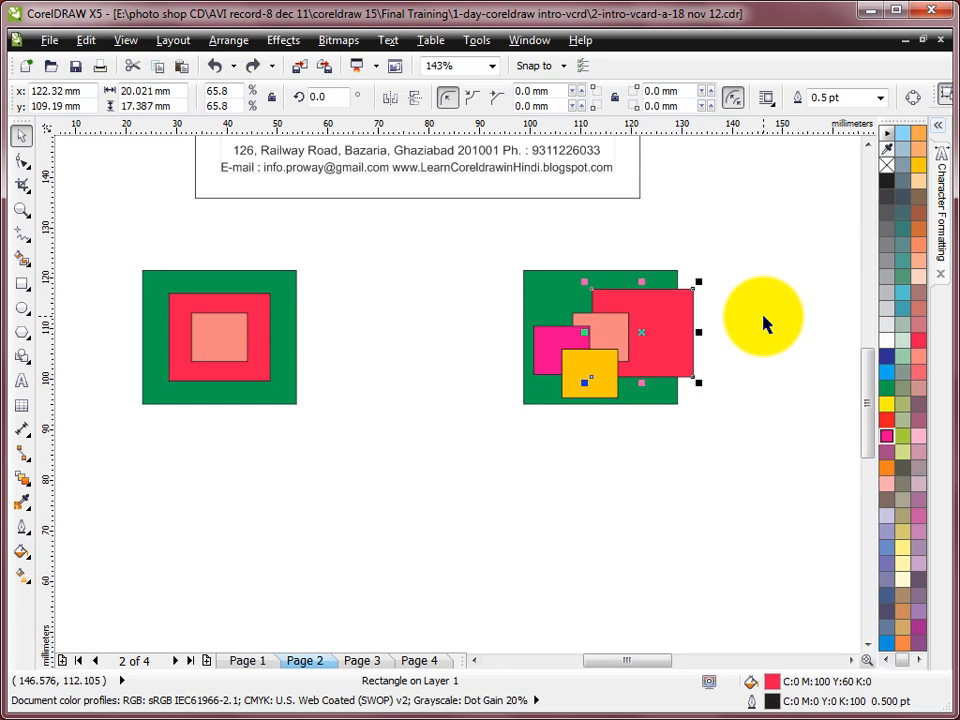
- Order the red square forward one and shift it slightly left to about x 120.8 mm
click(228, 40)
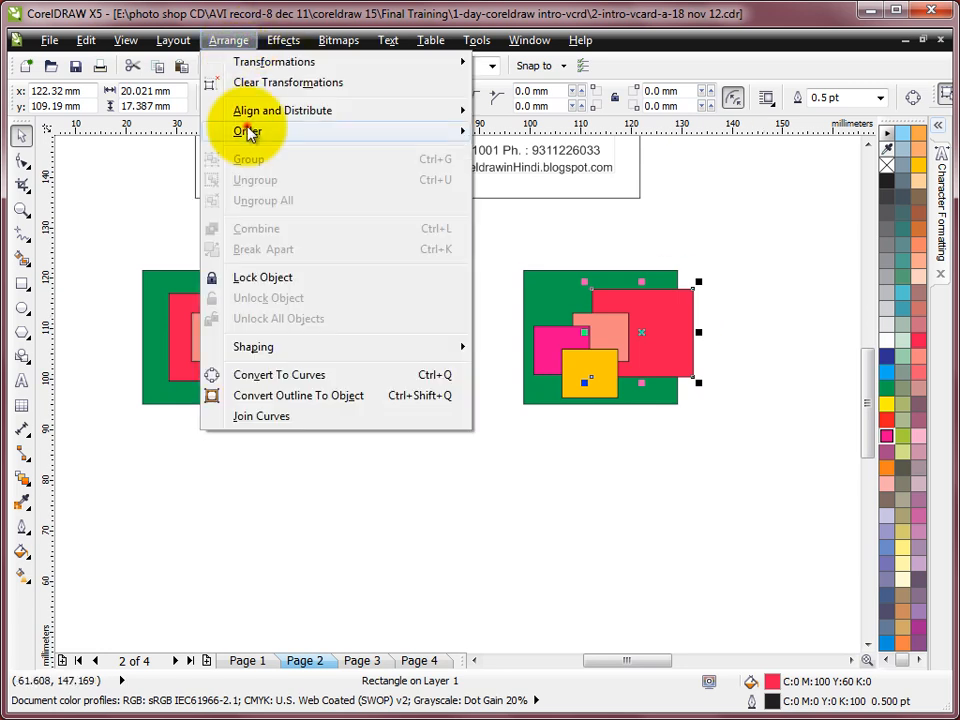
mouse_move(248, 133)
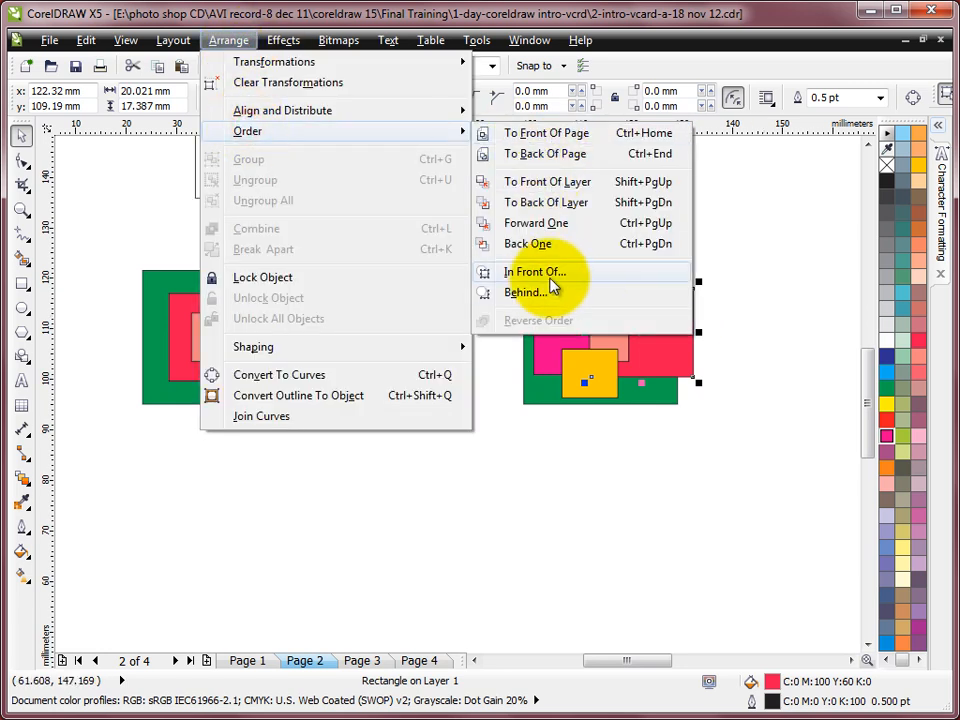
click(551, 232)
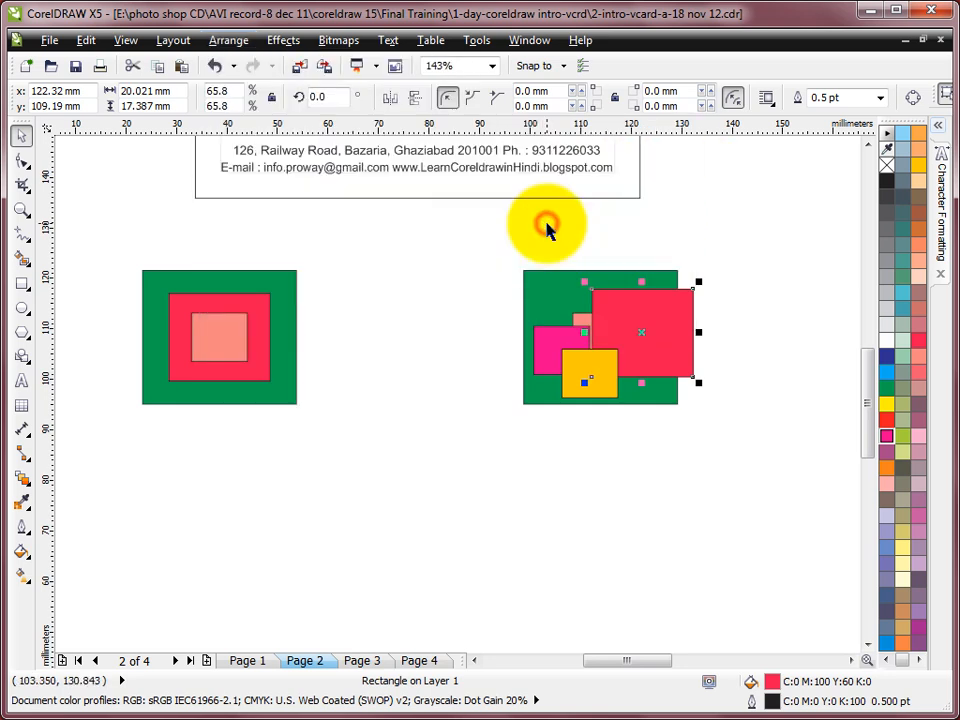
drag(629, 328, 588, 320)
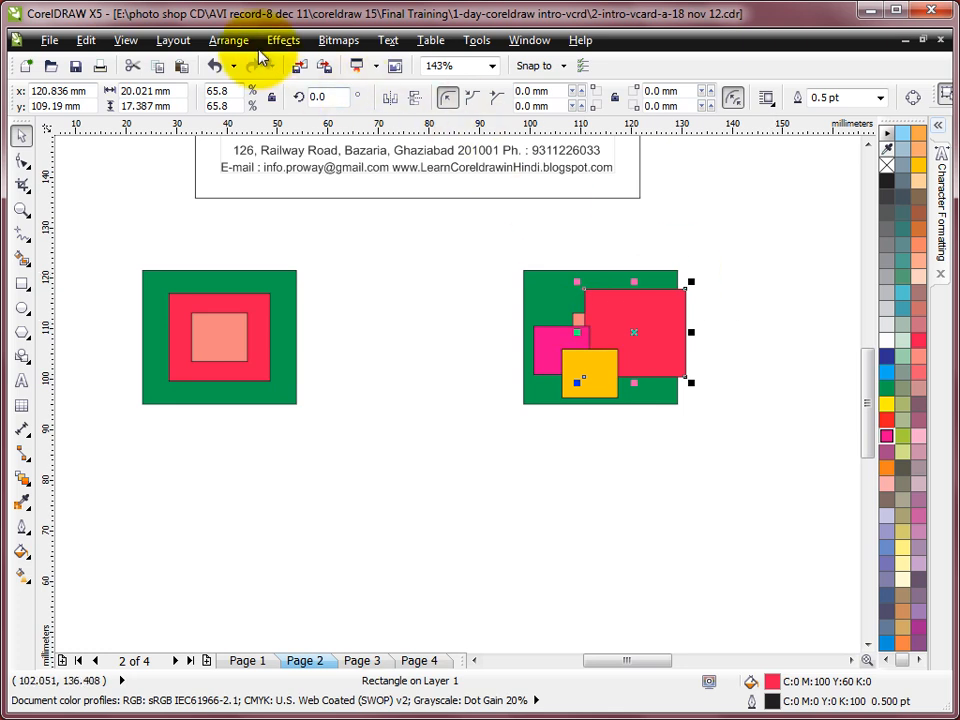
- Order the red square directly in front of the yellow square and deselect it
click(228, 40)
mouse_move(243, 131)
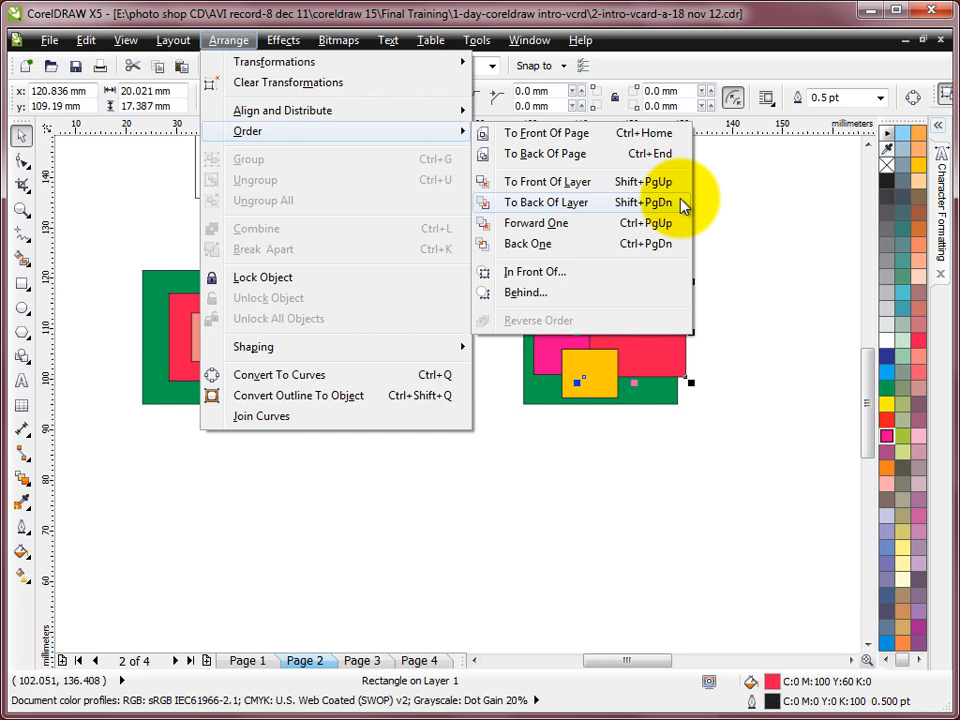
click(560, 274)
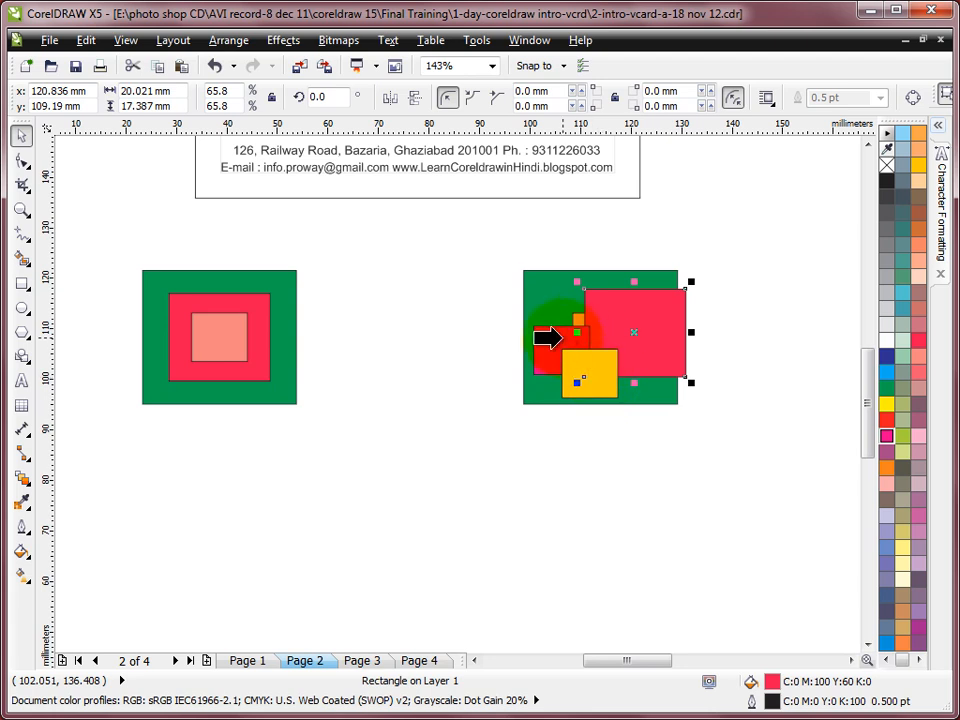
click(563, 338)
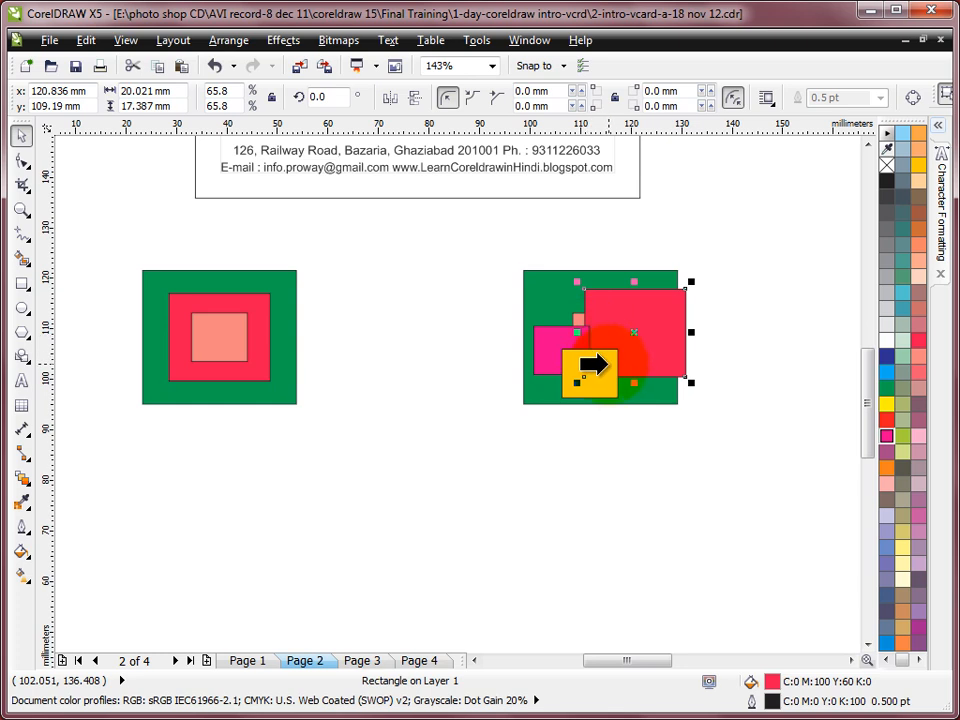
click(566, 360)
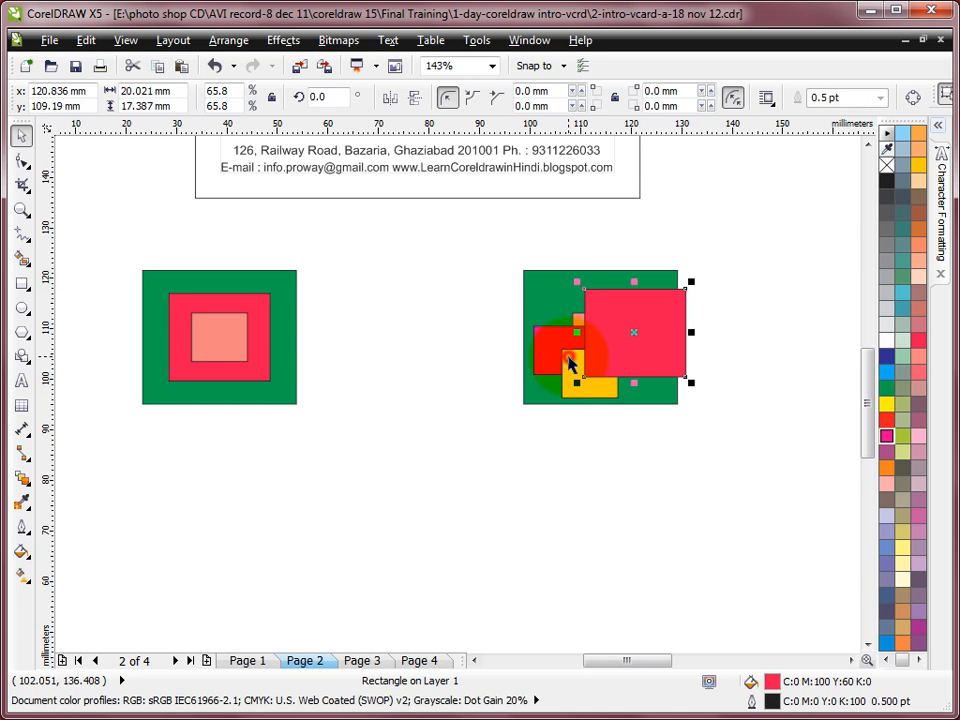
click(716, 341)
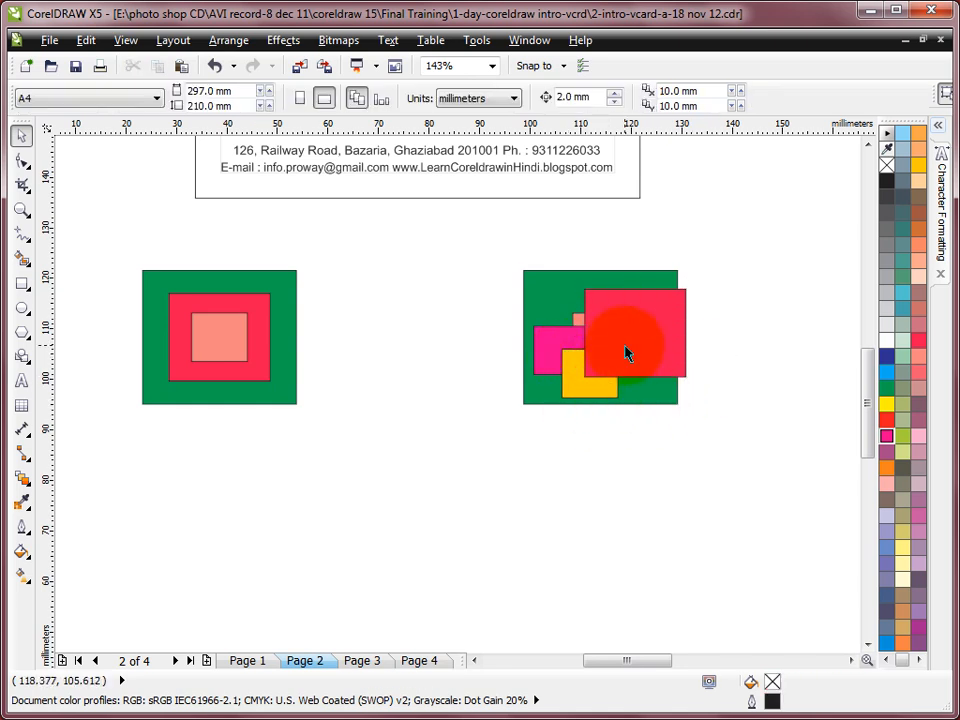
- Move the peach square to about x 111.9 mm, y 109.3 mm and order it in front of the yellow square
click(578, 348)
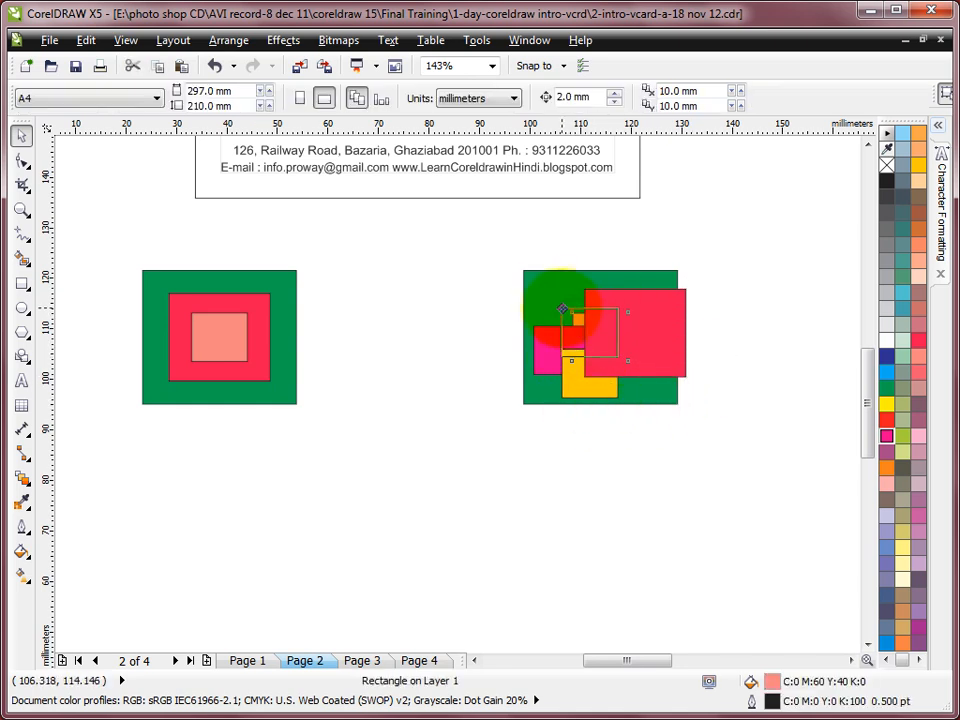
drag(578, 348, 634, 381)
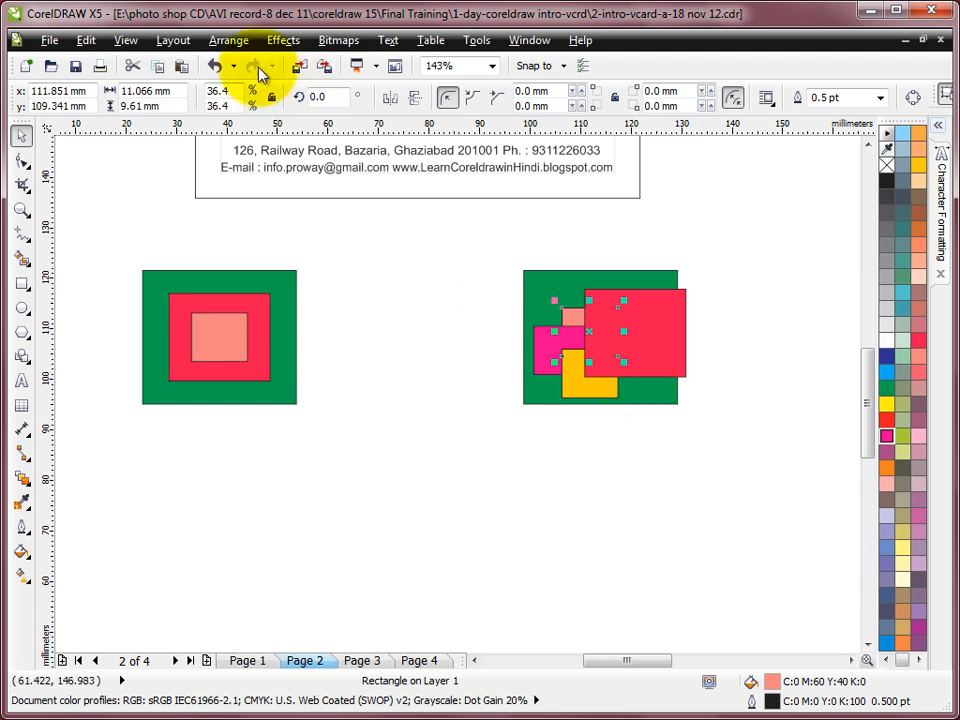
click(228, 40)
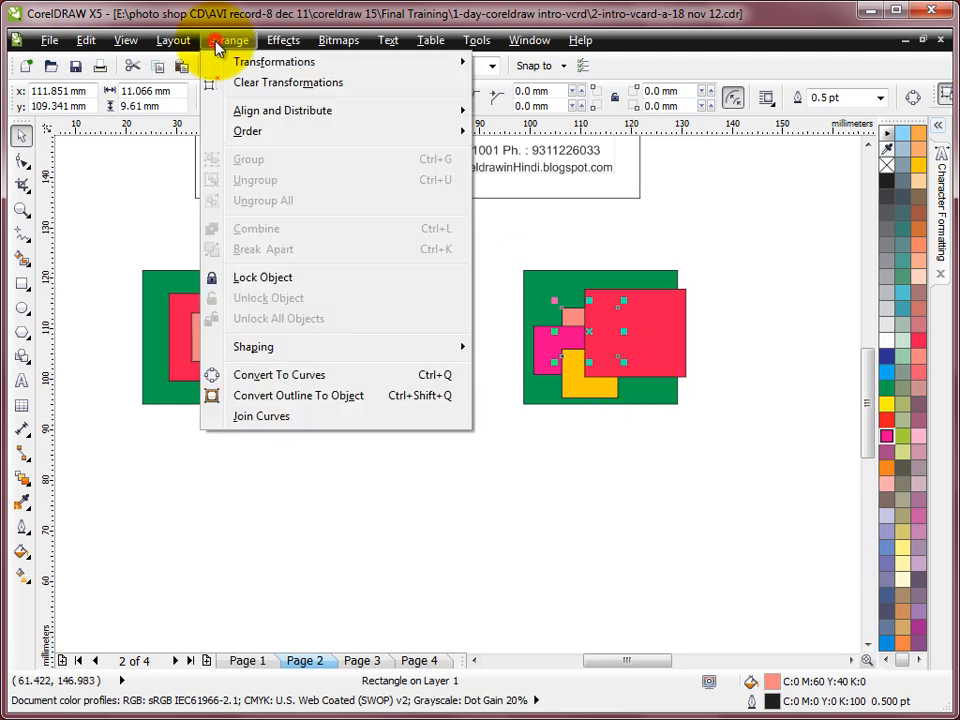
click(265, 133)
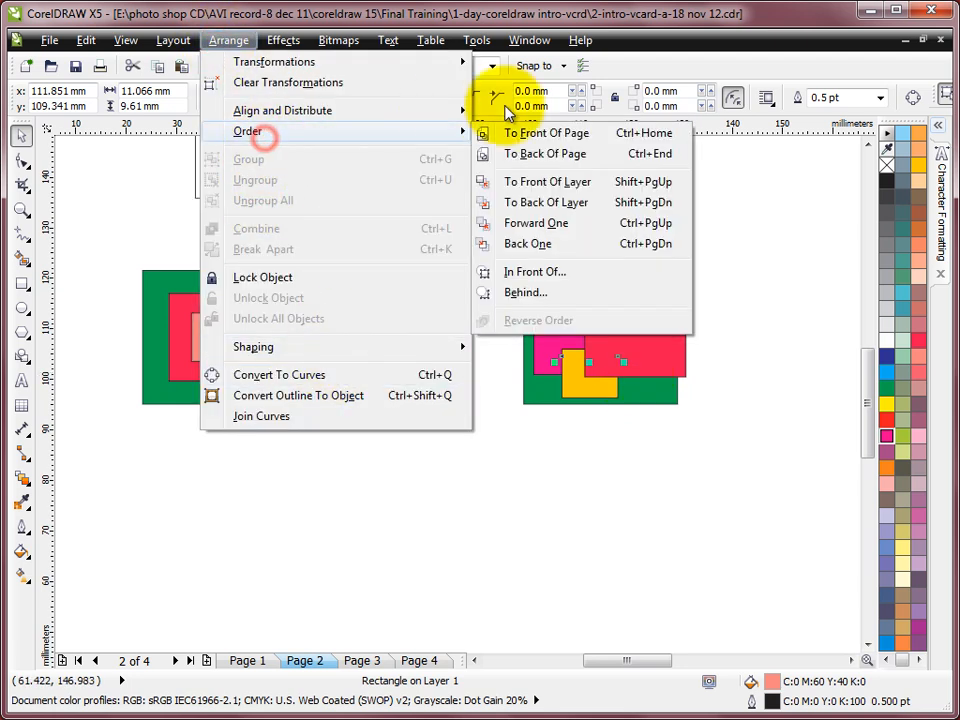
click(537, 274)
click(573, 385)
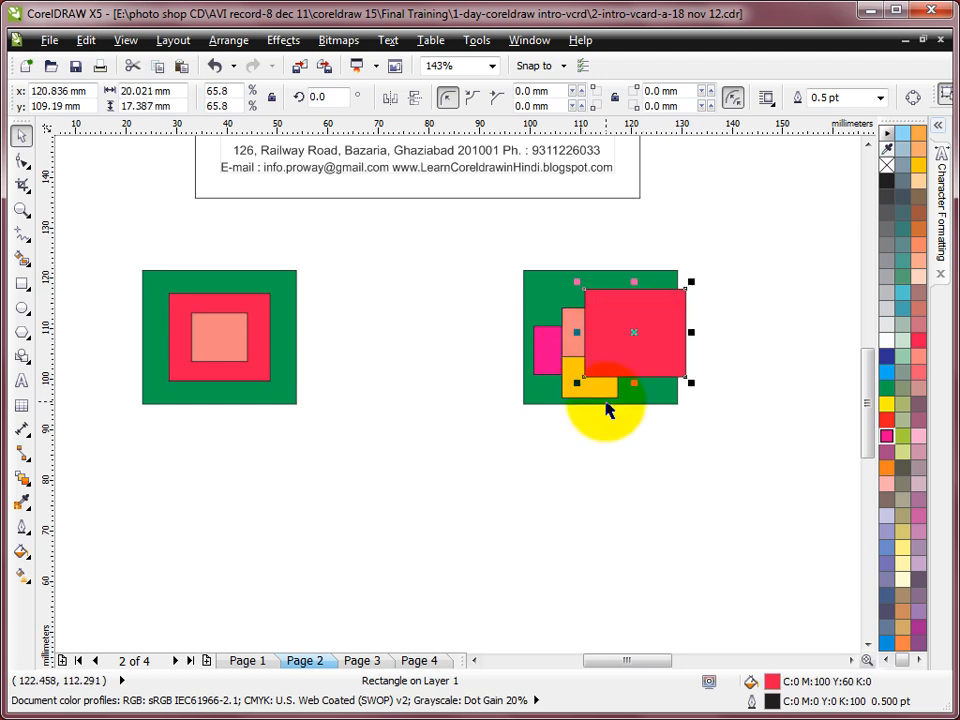
- Order the red square behind the magenta square
click(229, 42)
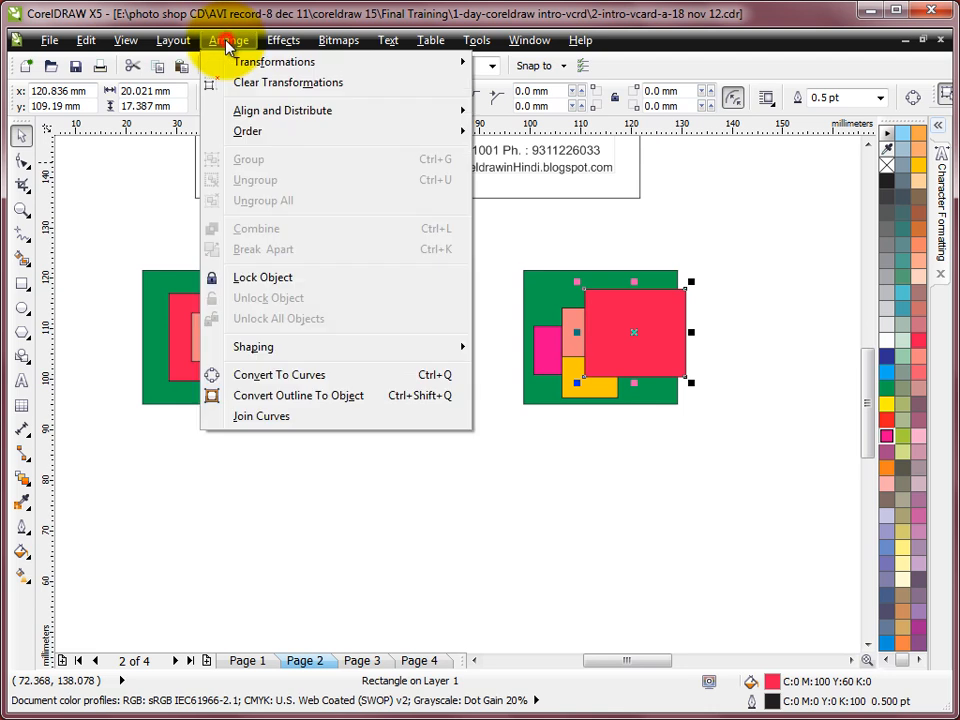
click(268, 130)
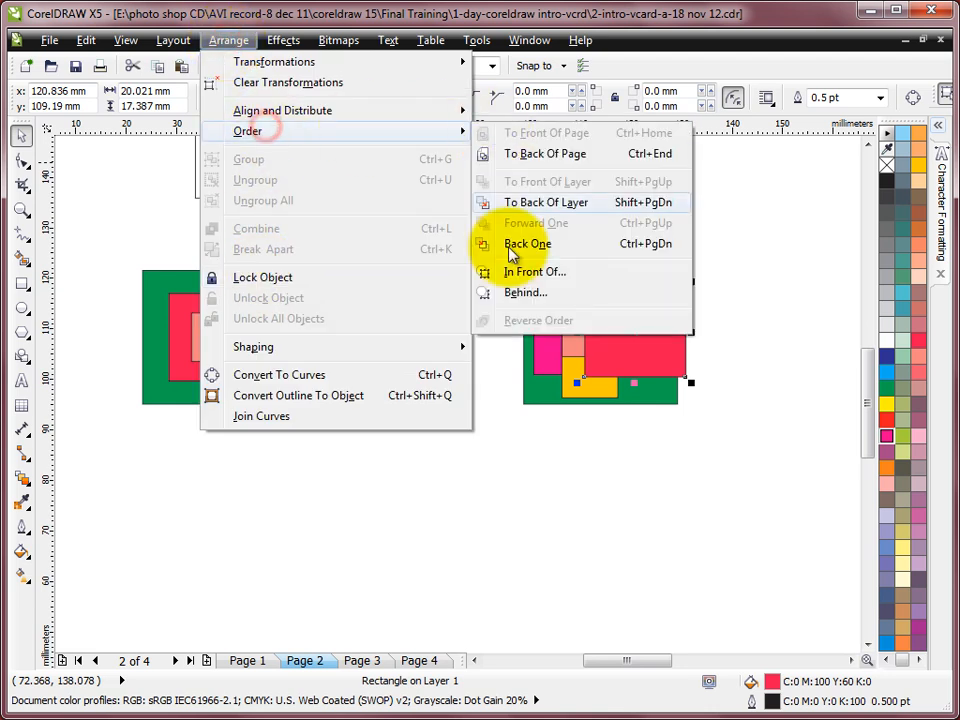
click(525, 292)
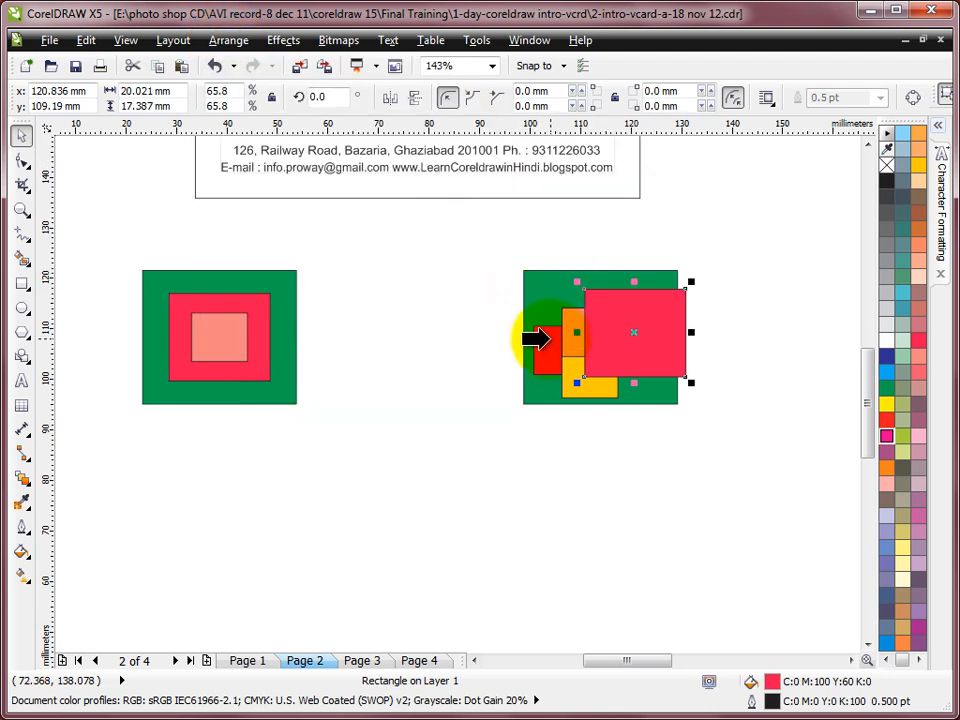
click(547, 341)
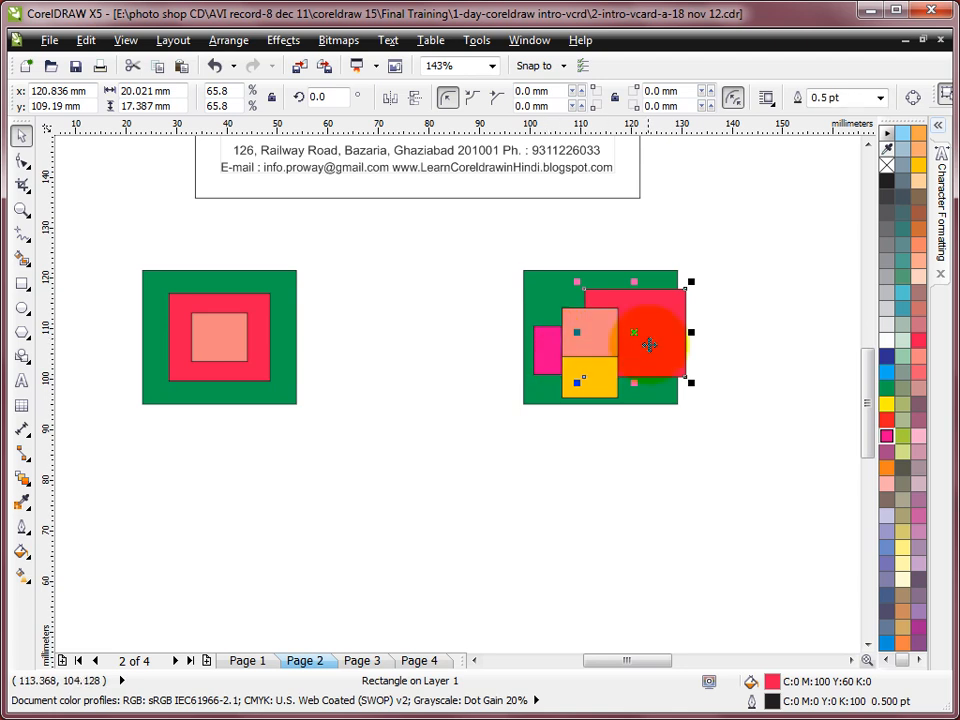
- Stretch the red square leftward into a rectangle about 34.5 mm wide and deselect it
drag(577, 333, 502, 335)
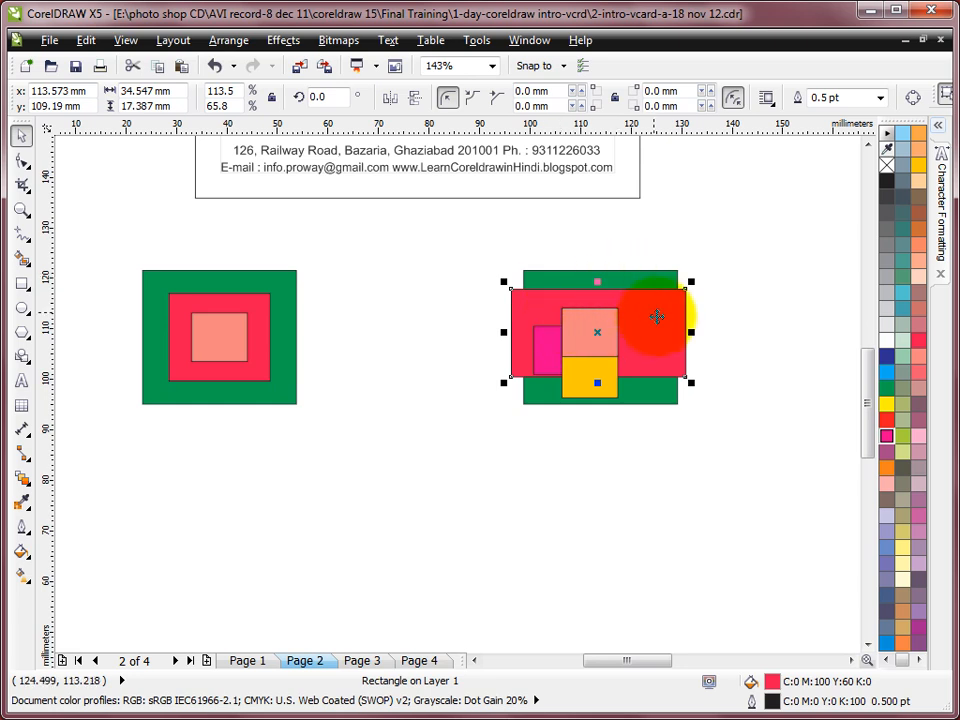
click(720, 291)
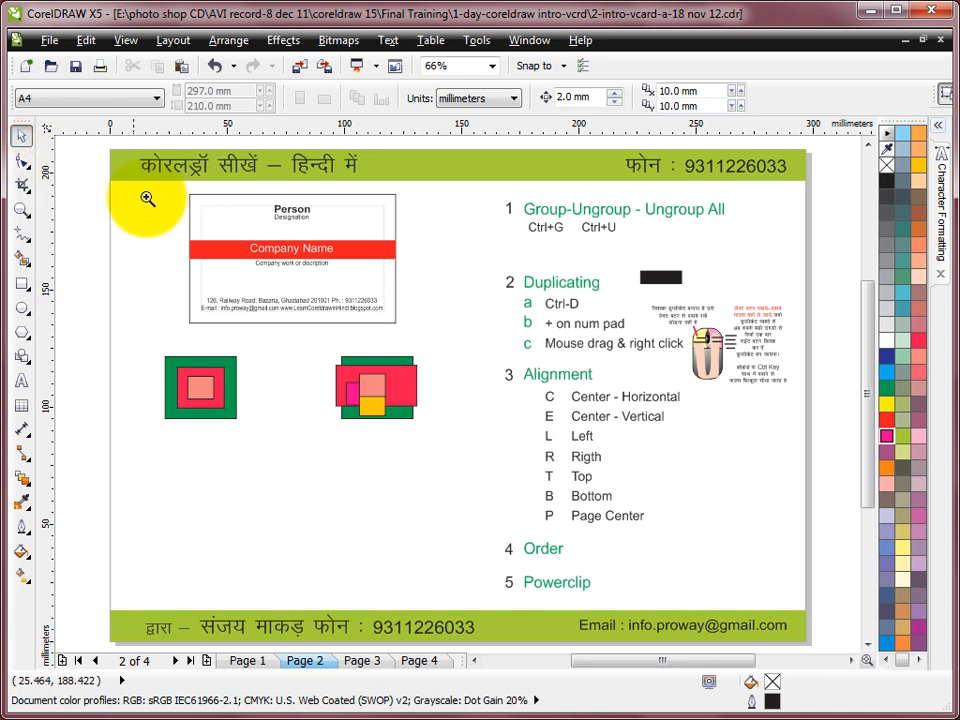
- Duplicate the grouped business card to the area below the coloured squares, centred at about x 82.2 mm, y 54.5 mm, and deselect it
click(20, 135)
click(210, 240)
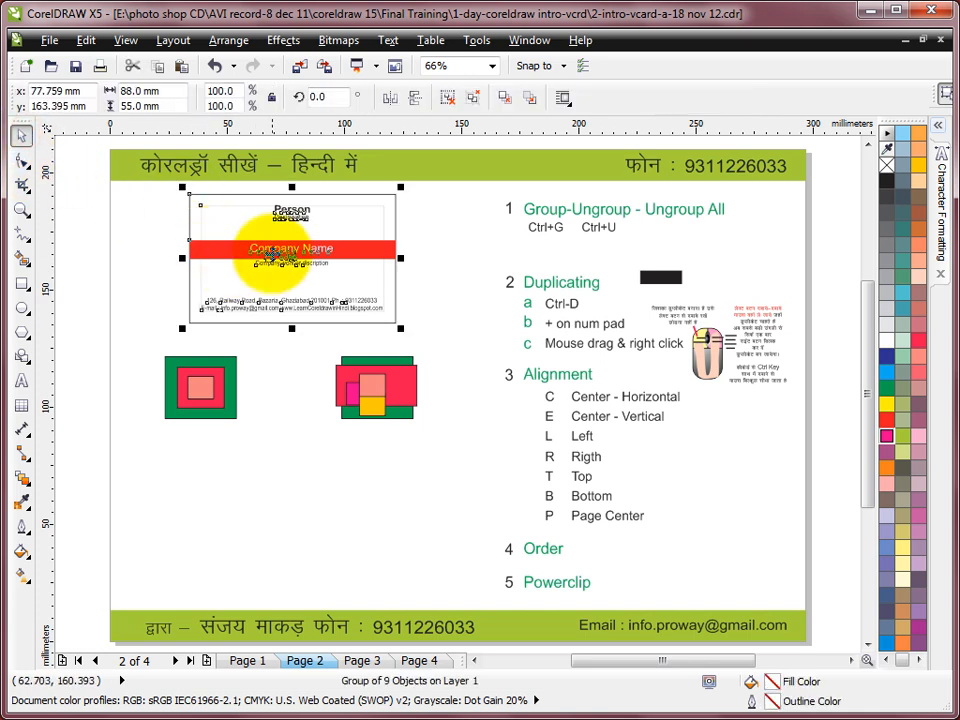
drag(272, 279, 286, 512)
right_click(286, 512)
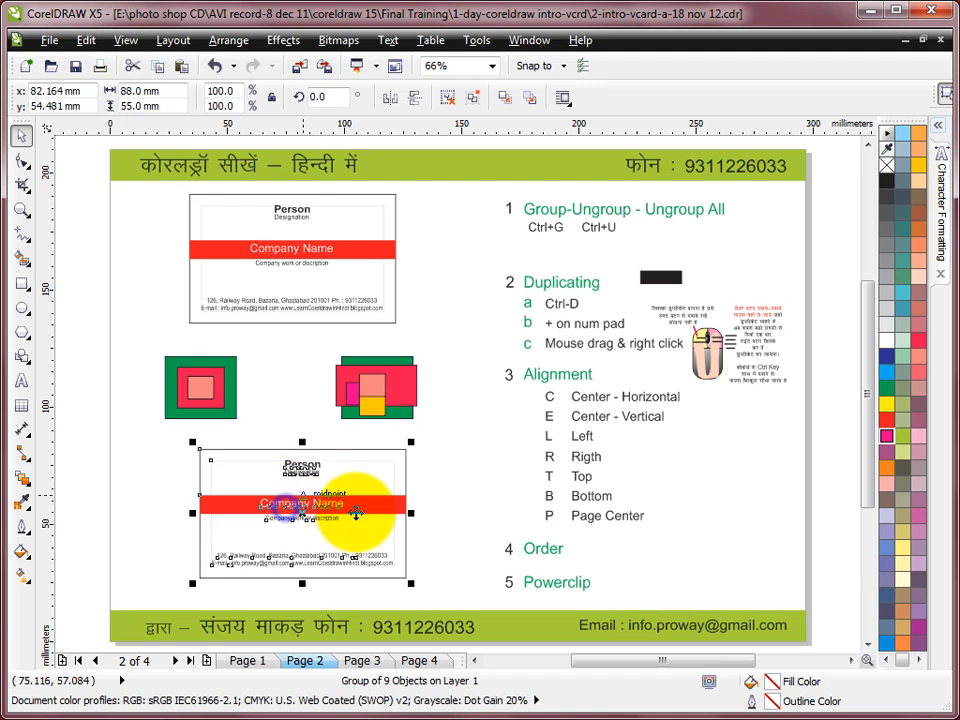
click(476, 468)
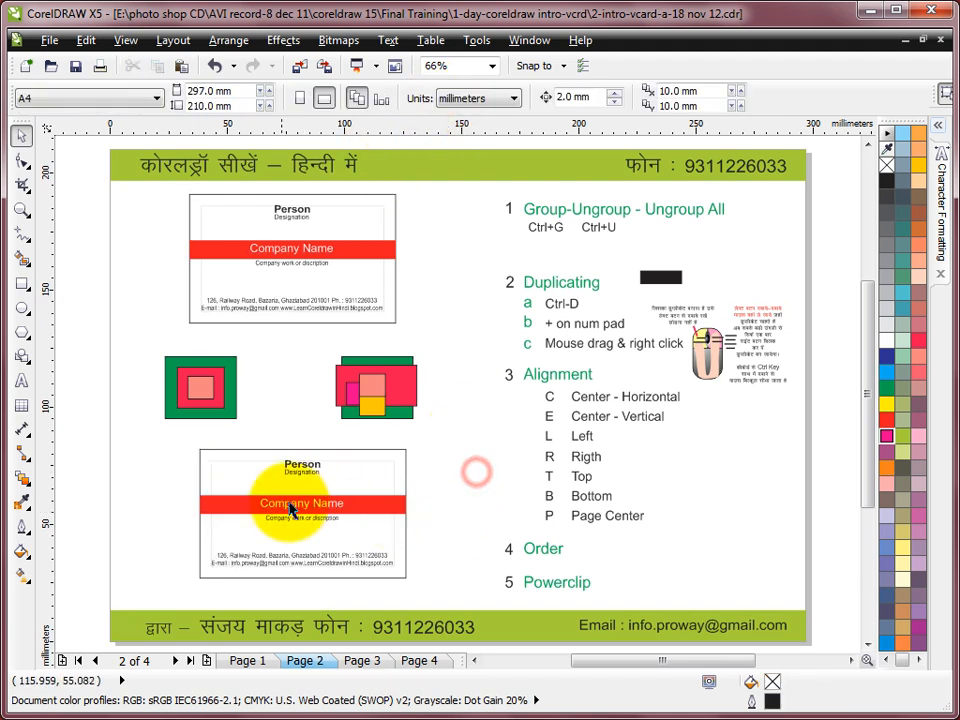
- Draw a circle about 59.3 mm in diameter overlapping the left half of the duplicated business card
click(22, 308)
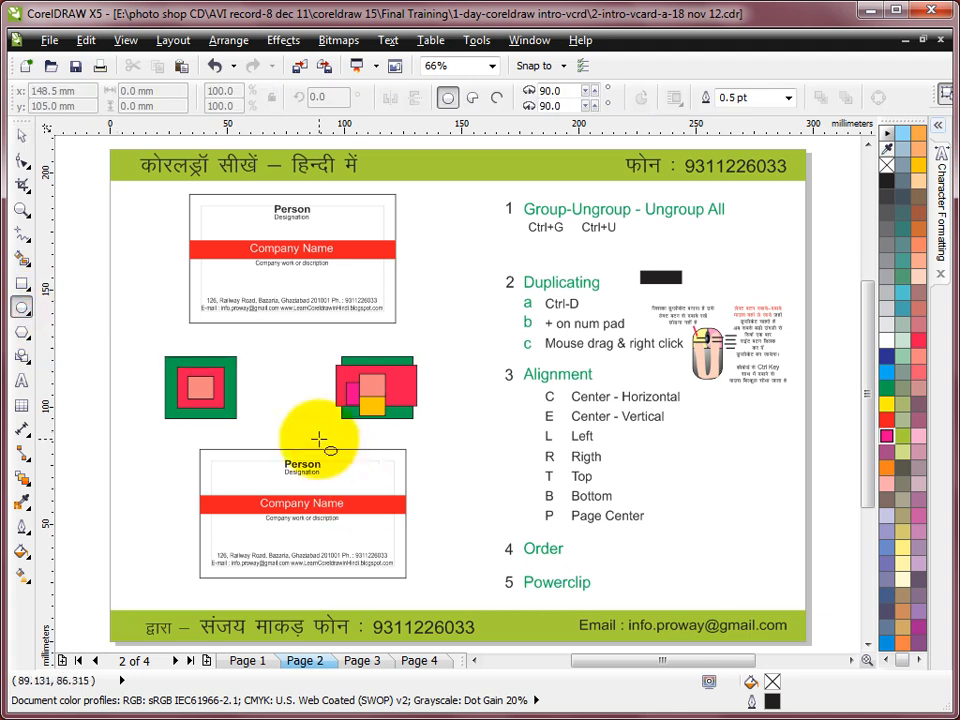
drag(138, 438, 250, 578)
click(22, 137)
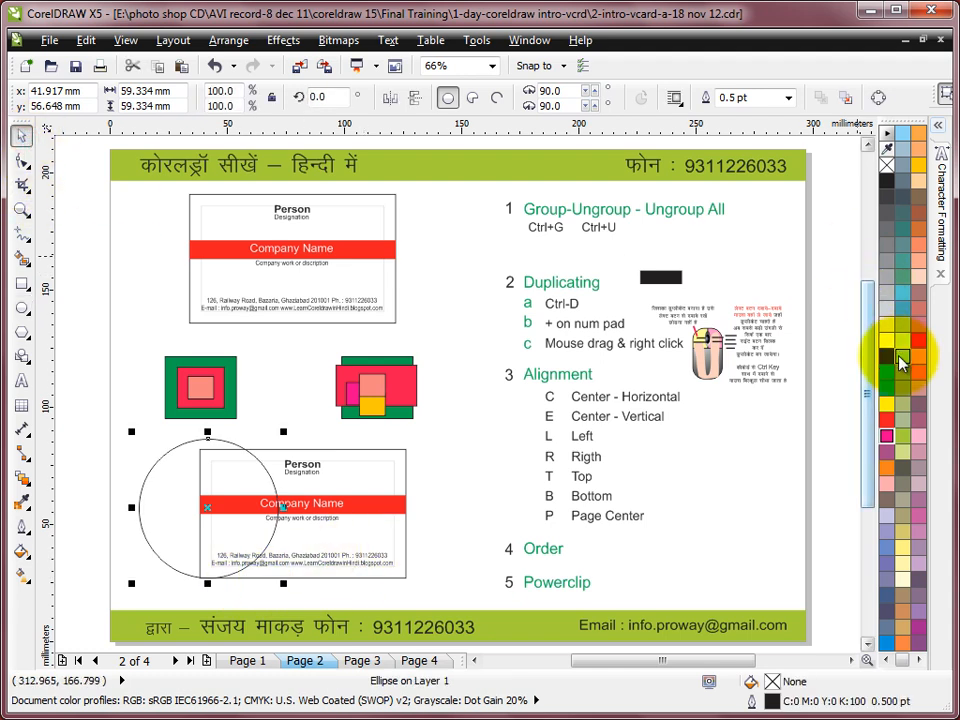
- Fill the circle with pale green (C:20 M:0 Y:20 K:0), remove its outline and deselect it
click(899, 339)
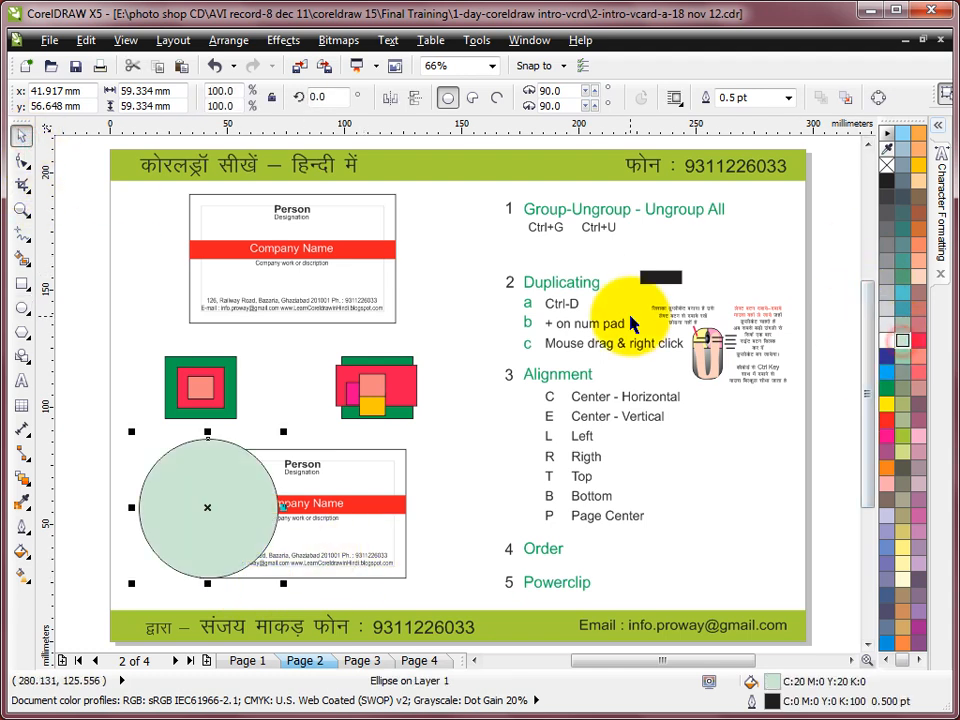
right_click(886, 163)
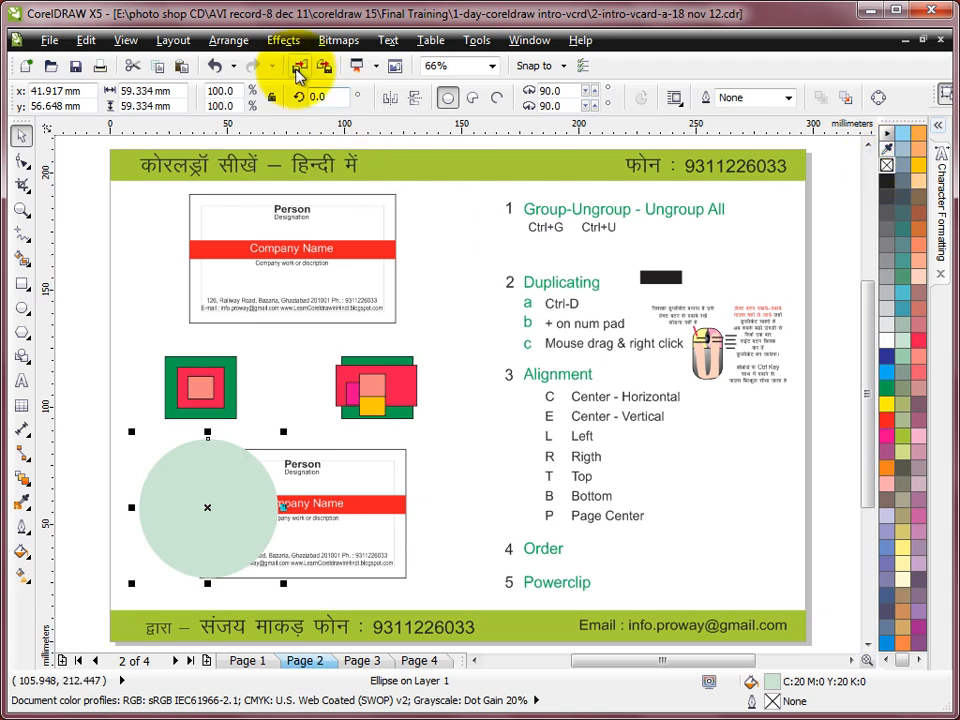
click(465, 439)
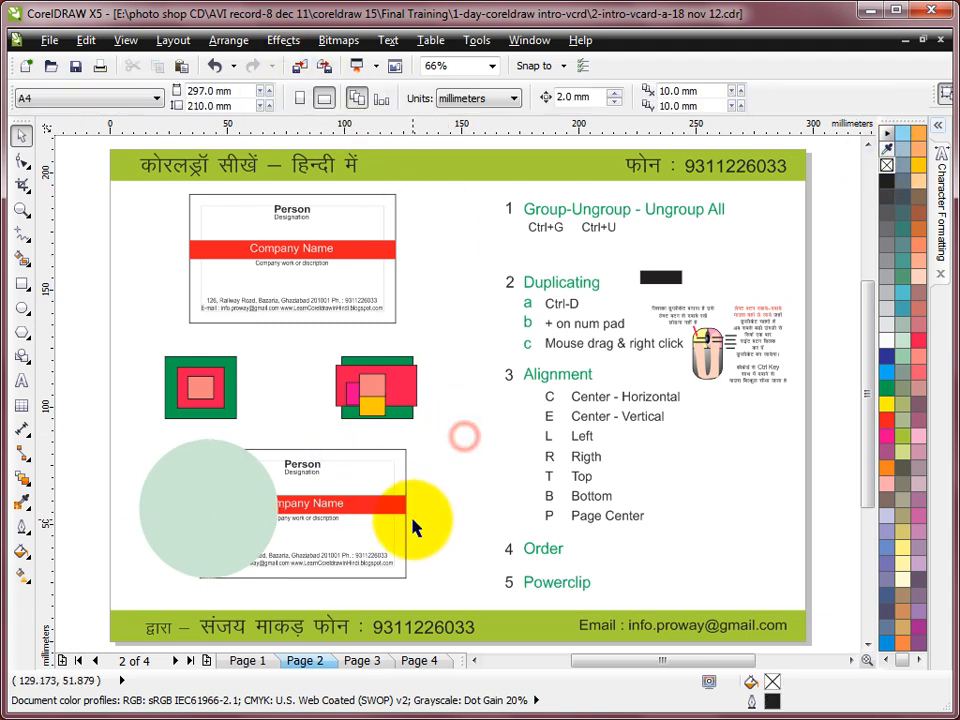
- Move the circle to about x 40.3 mm, y 53.8 mm and PowerClip it inside the lower card's outer rectangle
click(248, 532)
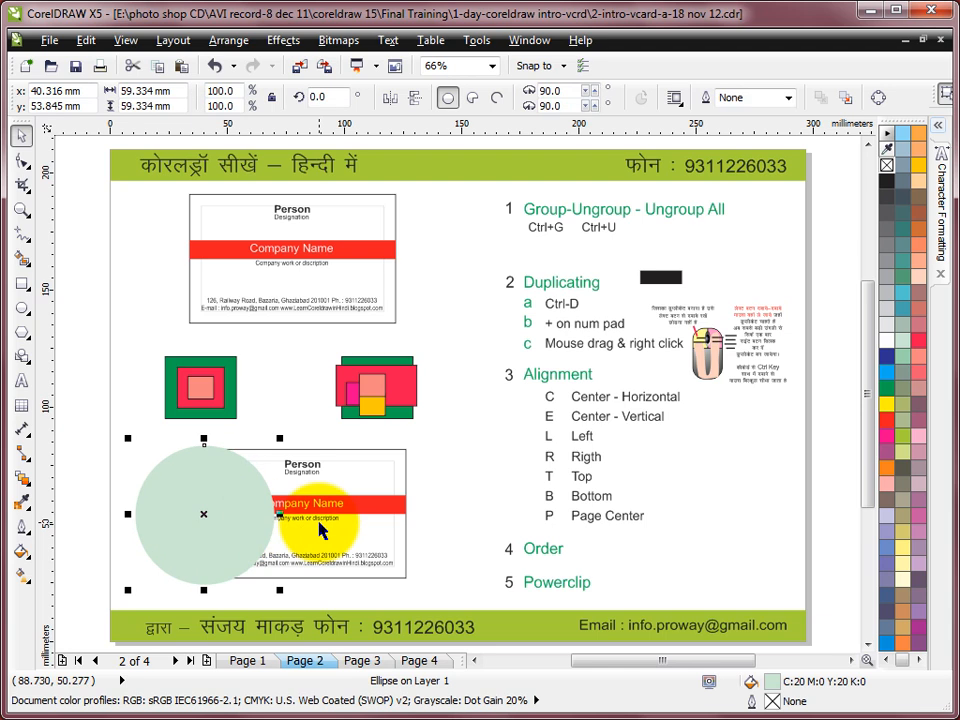
click(283, 40)
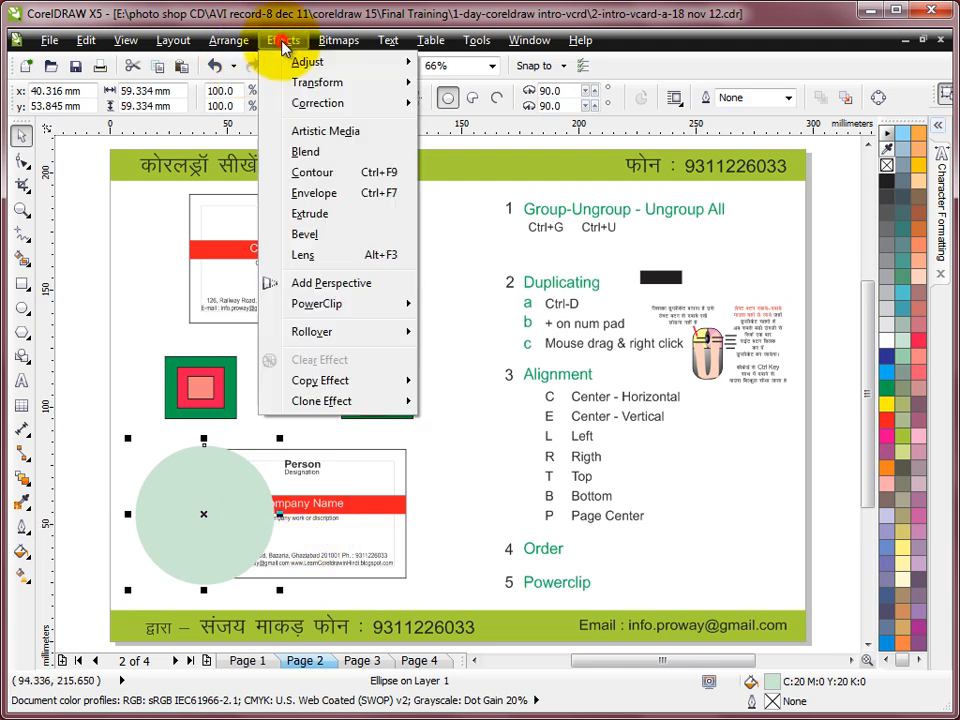
mouse_move(316, 303)
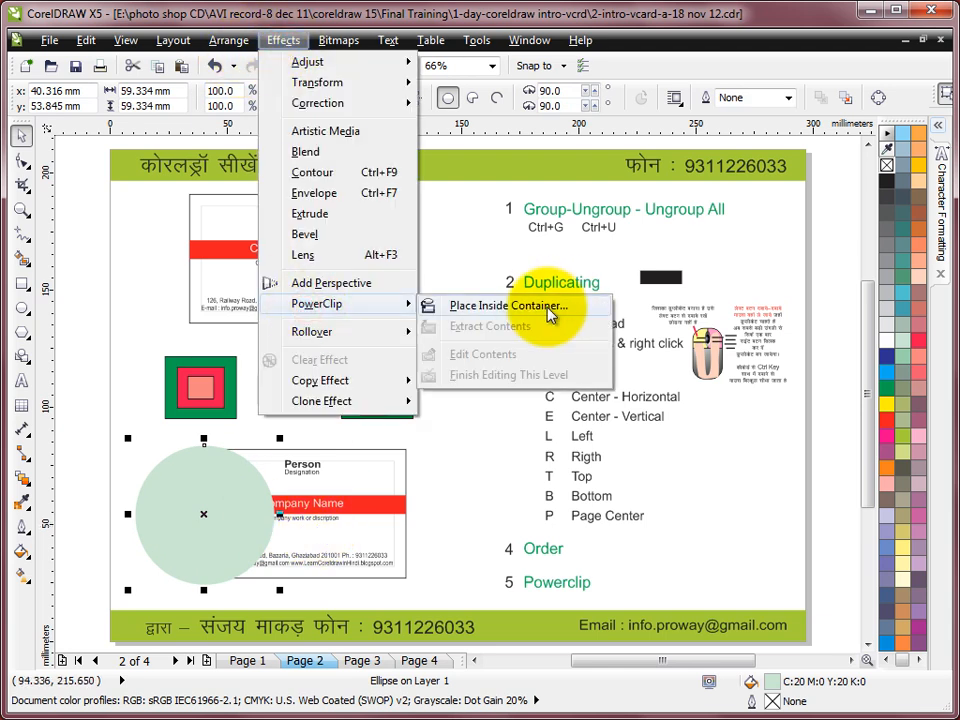
click(508, 306)
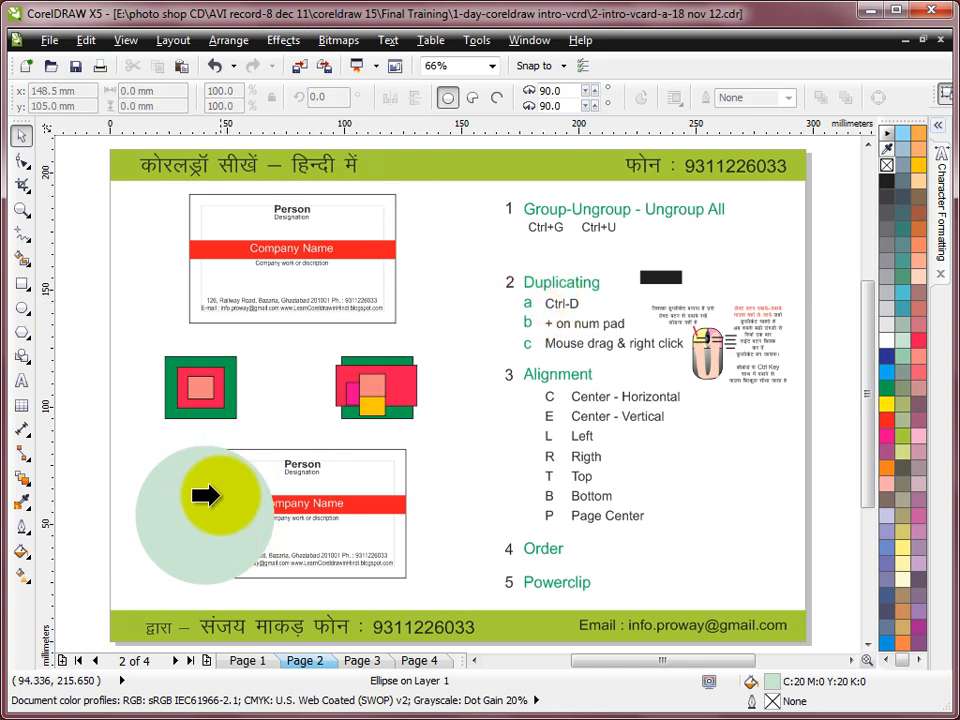
click(300, 448)
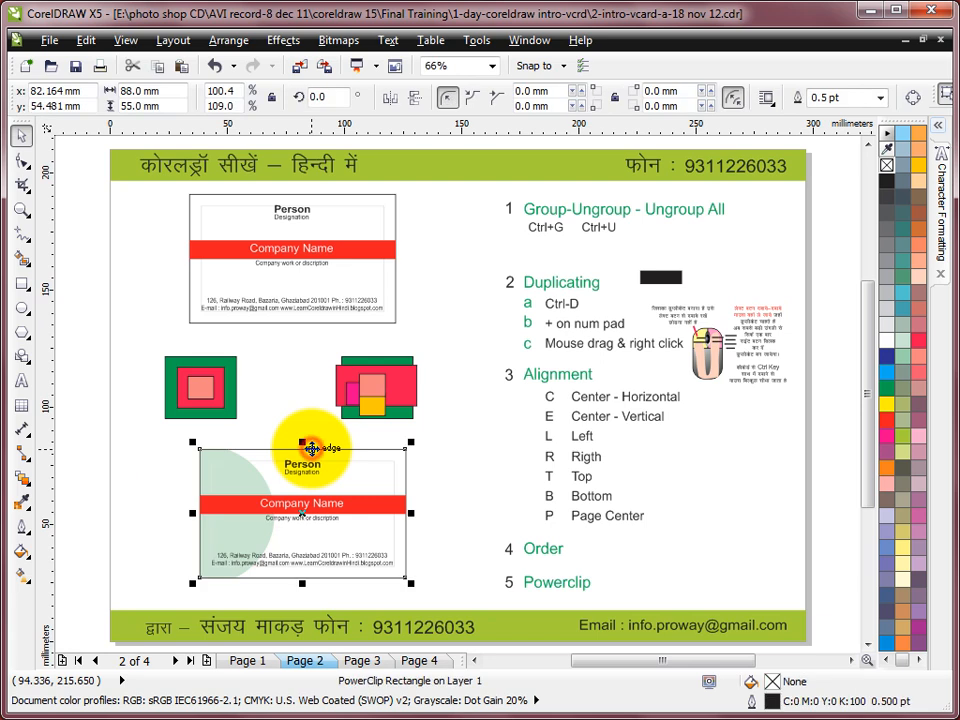
click(455, 462)
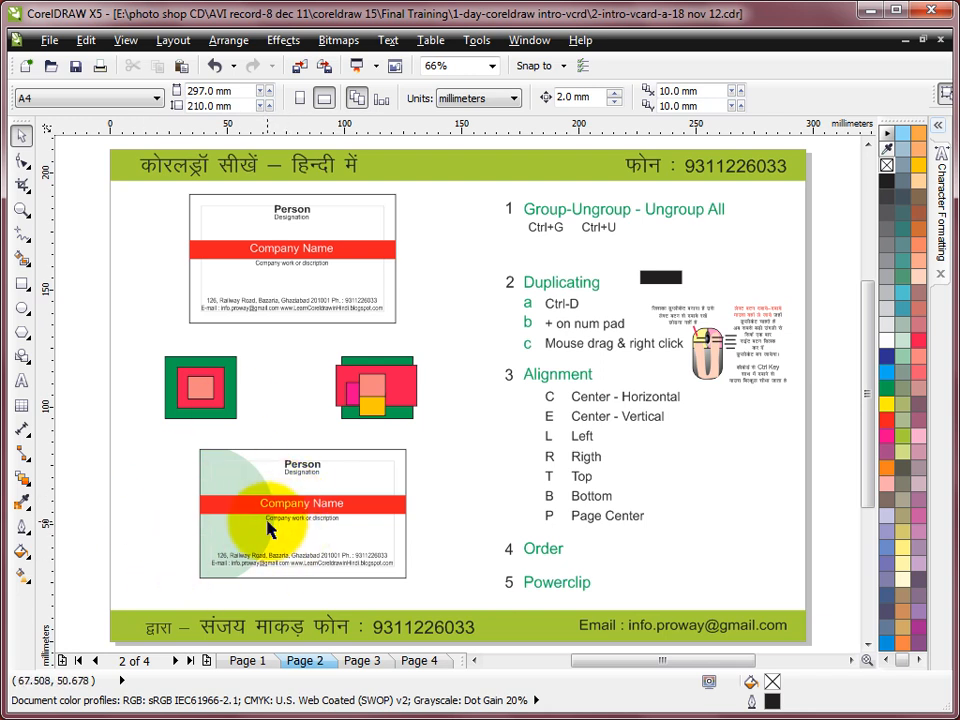
- Extract the pale green circle from the lower card's PowerClip rectangle and clear the selection
click(243, 462)
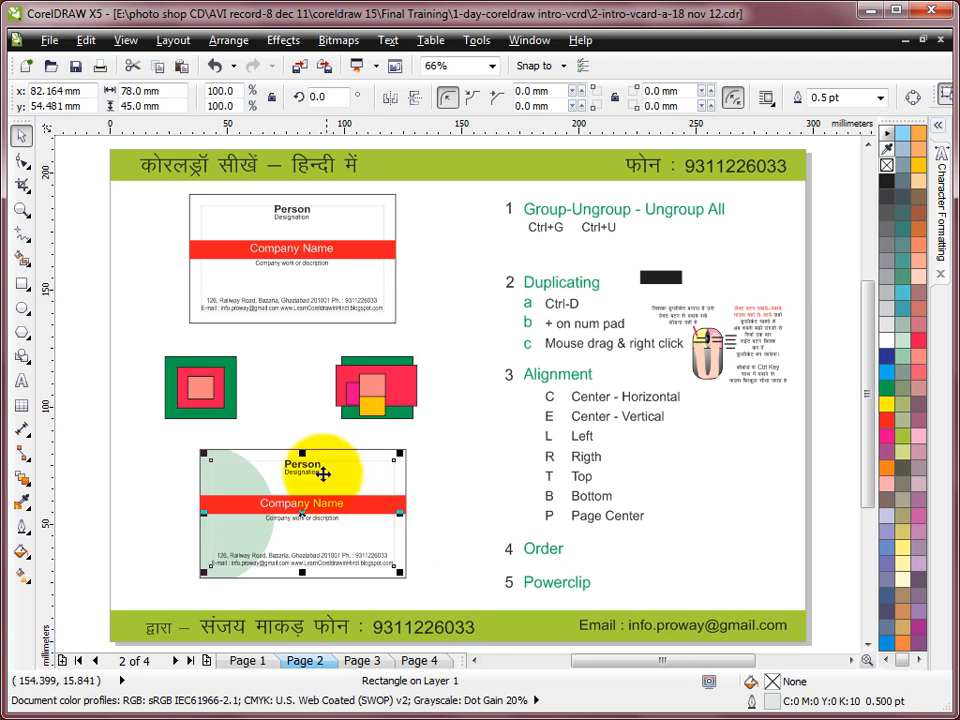
click(327, 456)
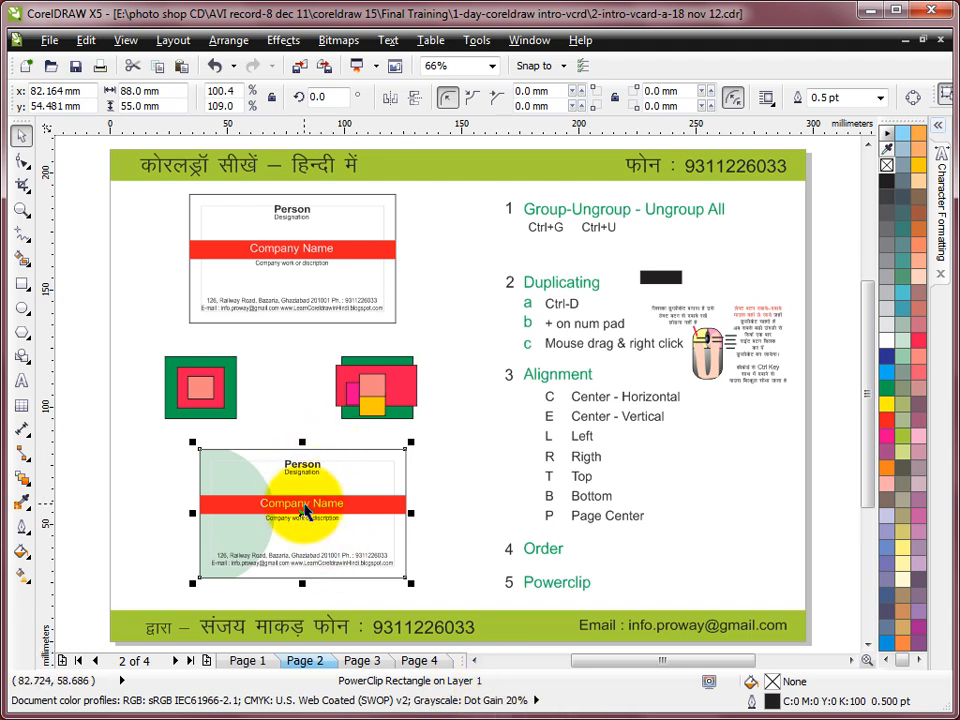
click(279, 47)
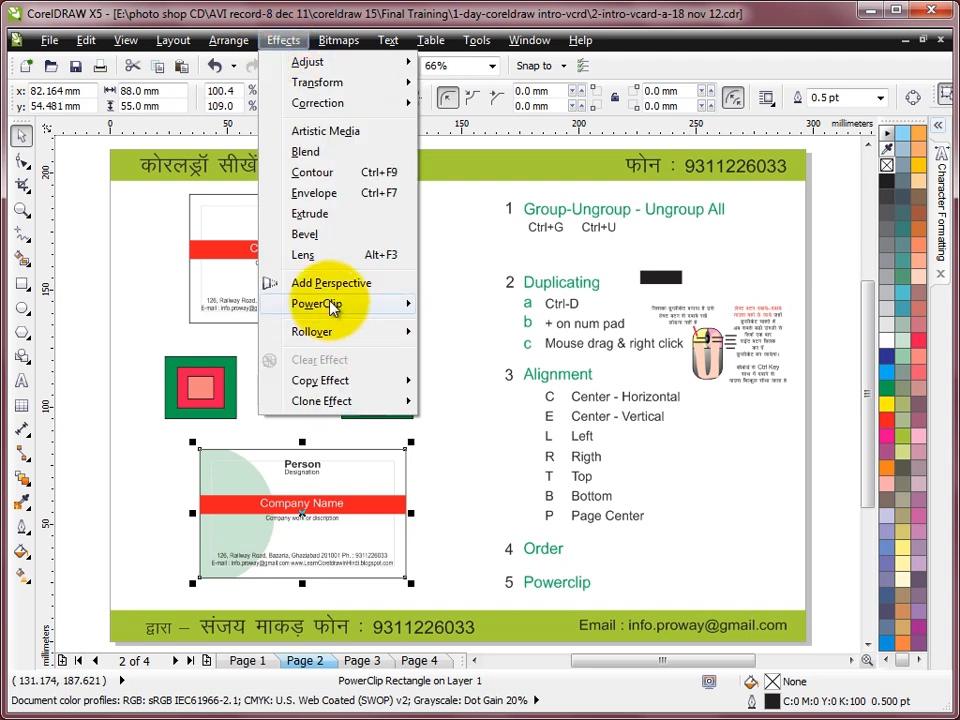
mouse_move(331, 308)
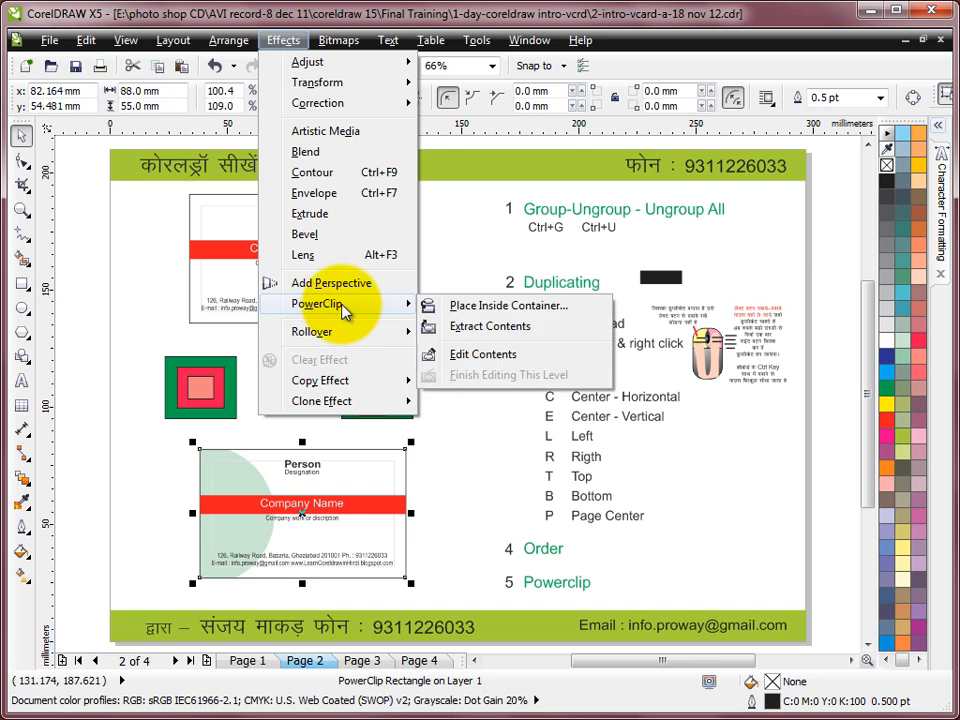
click(474, 333)
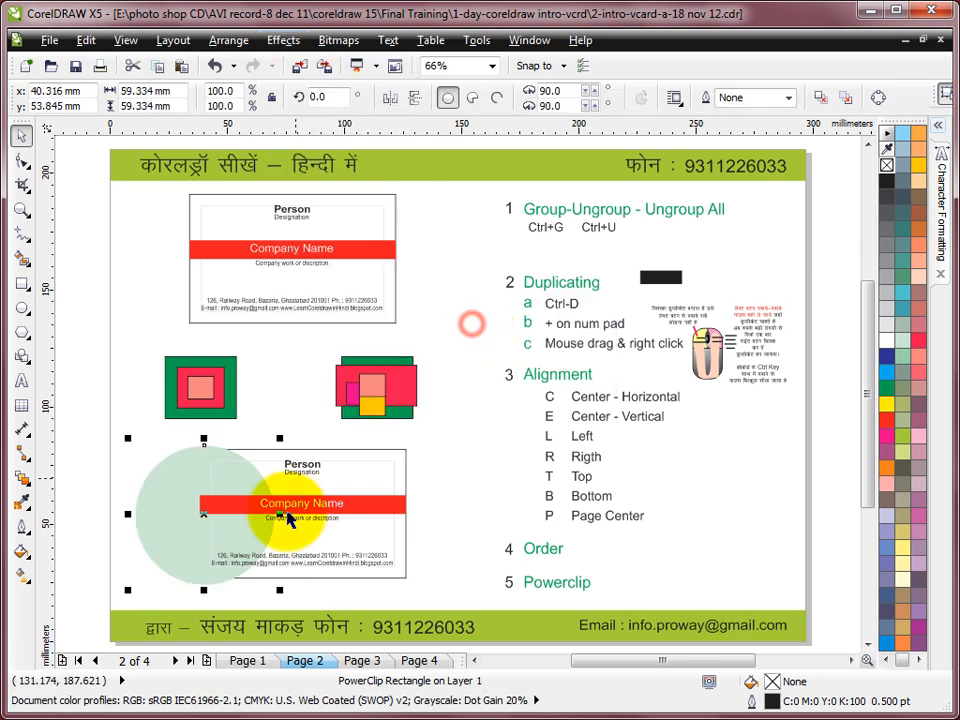
click(483, 430)
- Move the circle to about x 38.6 mm, y 47.4 mm and PowerClip it into the lower card's outer rectangle again
click(205, 473)
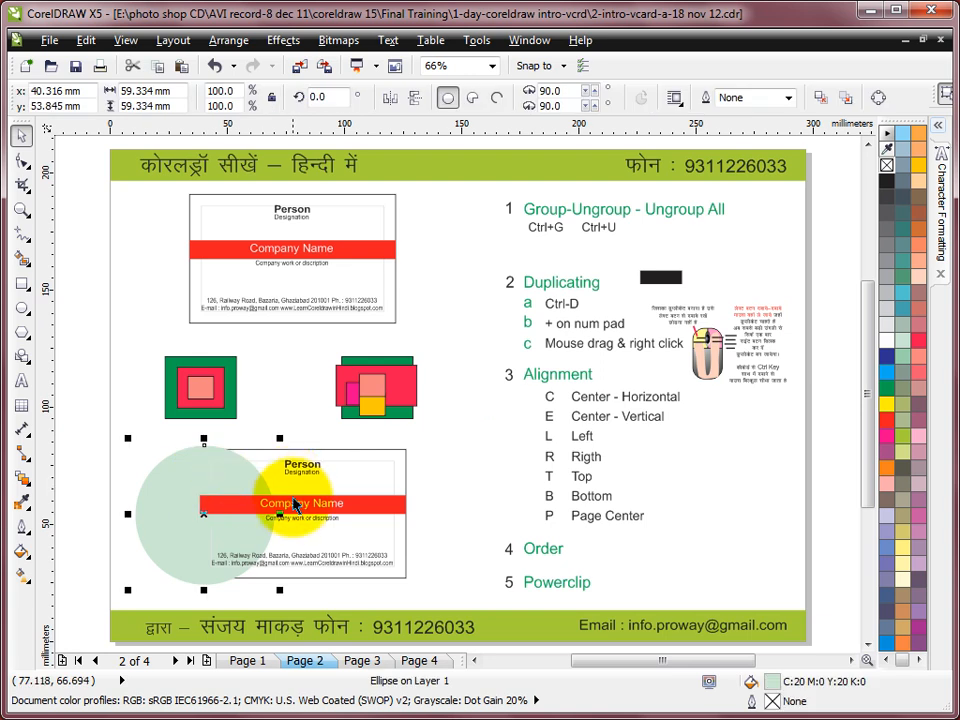
drag(195, 457, 202, 482)
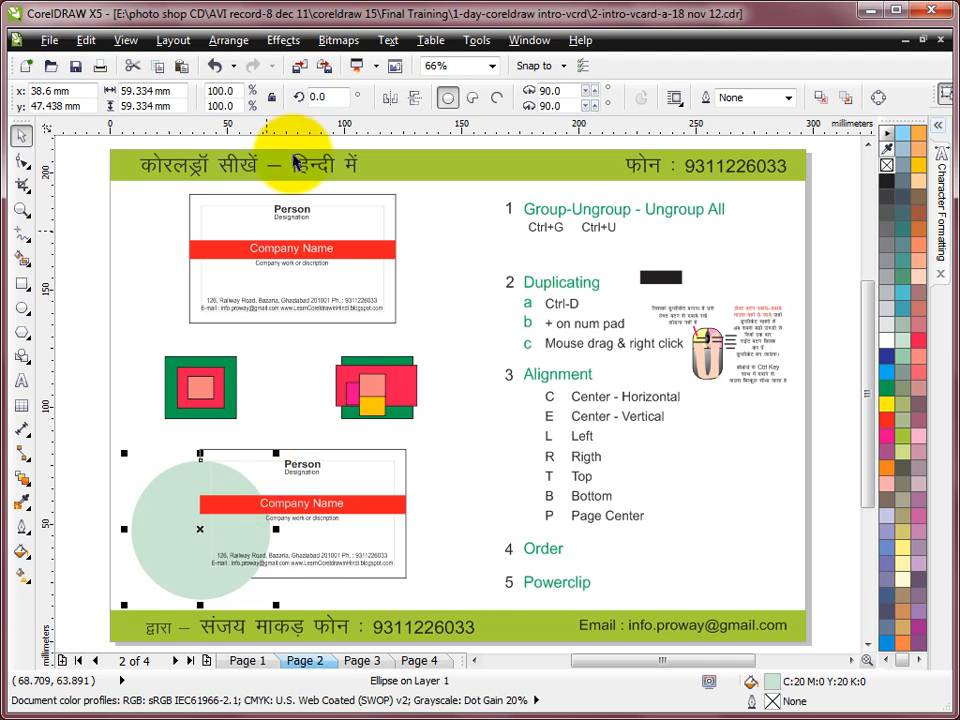
click(280, 41)
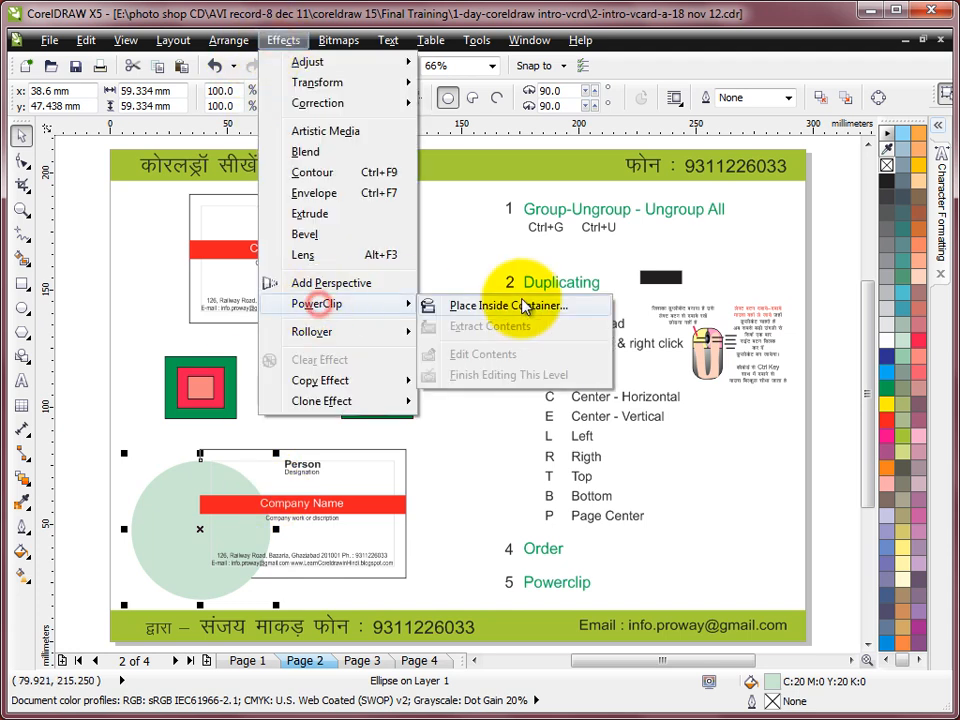
click(521, 364)
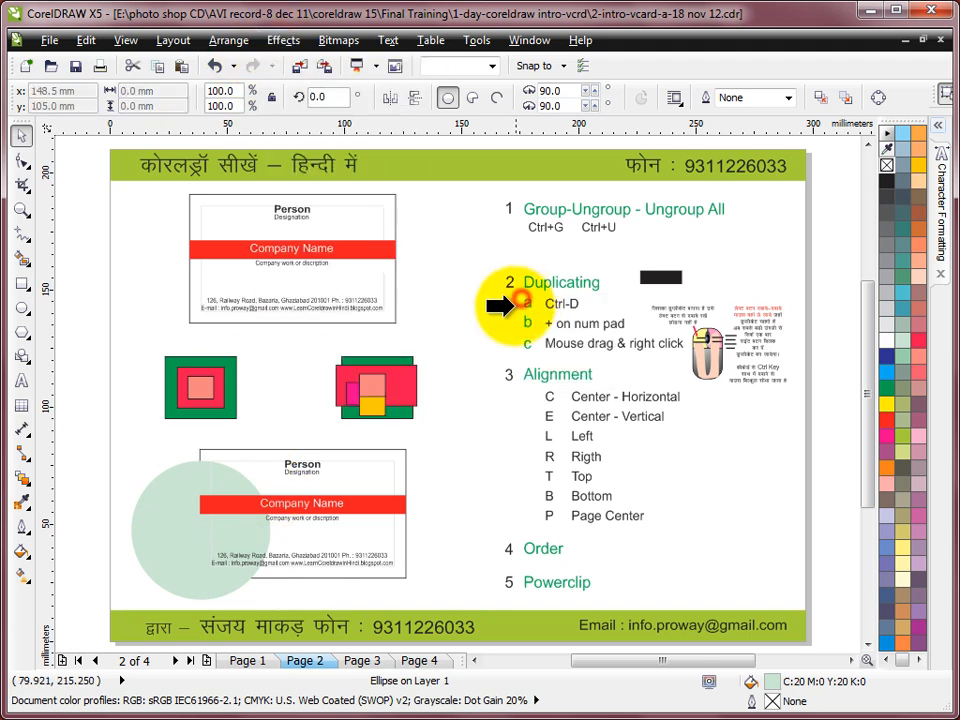
click(344, 451)
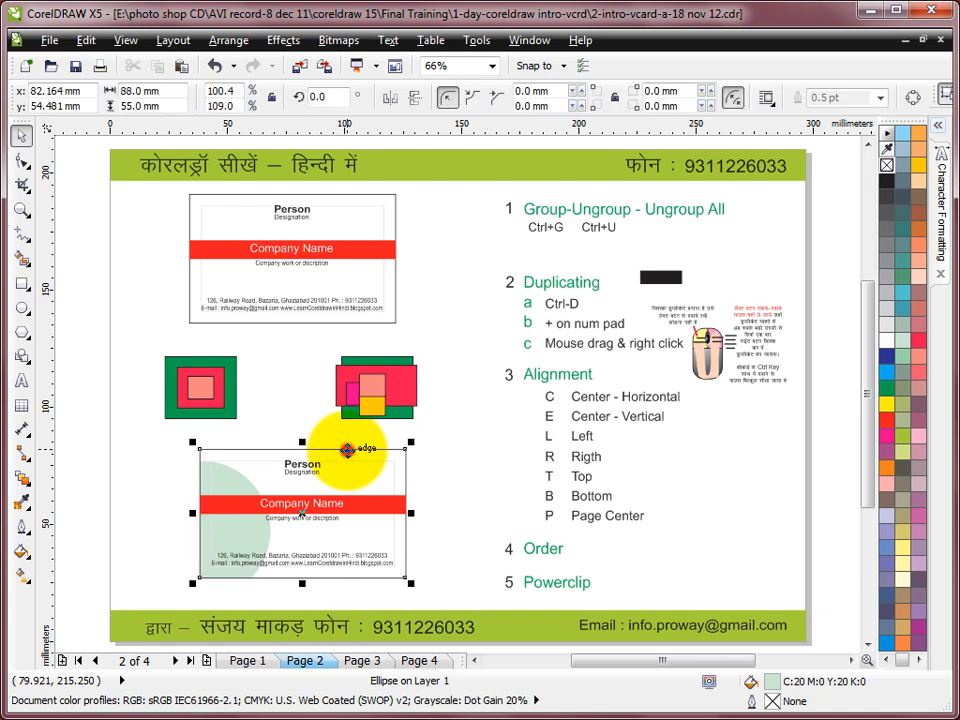
click(484, 450)
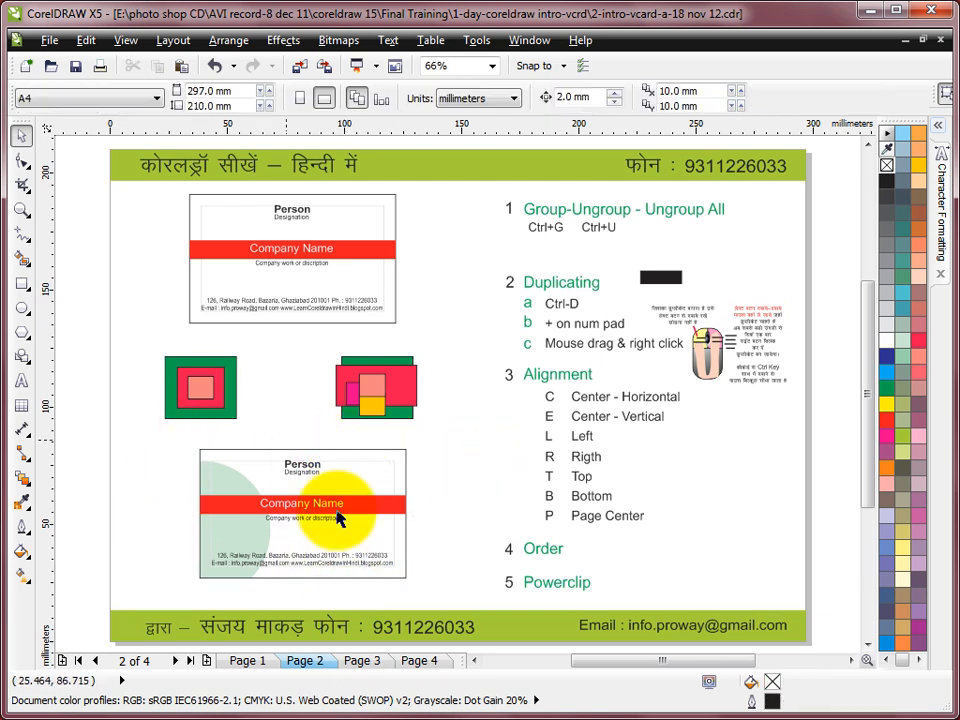
- Open the contents of the lower card's PowerClip rectangle for editing
click(312, 455)
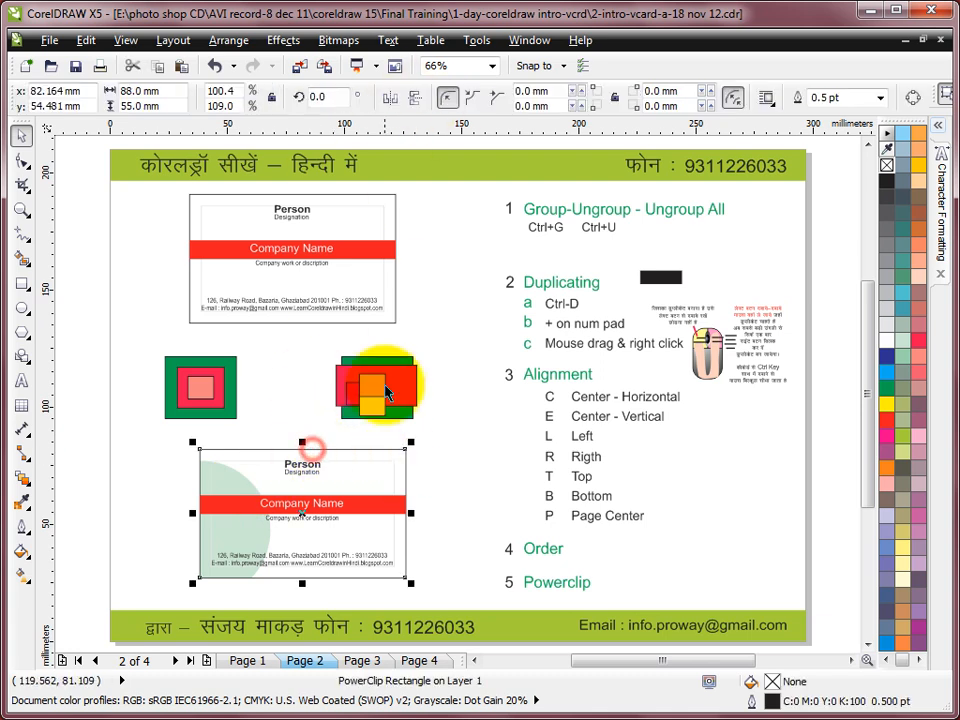
click(283, 41)
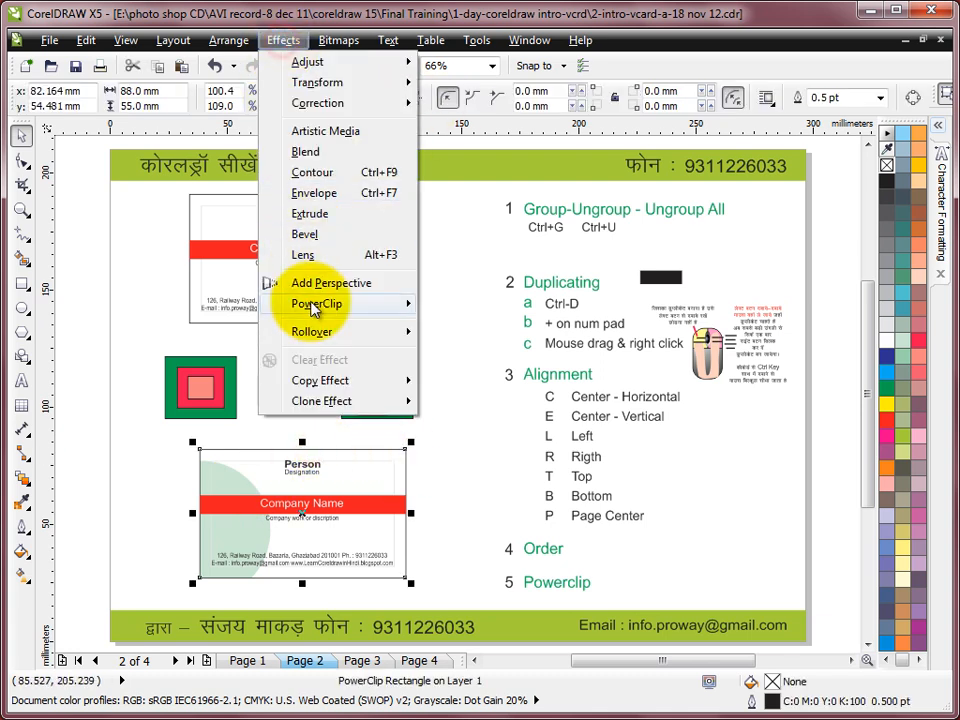
mouse_move(312, 303)
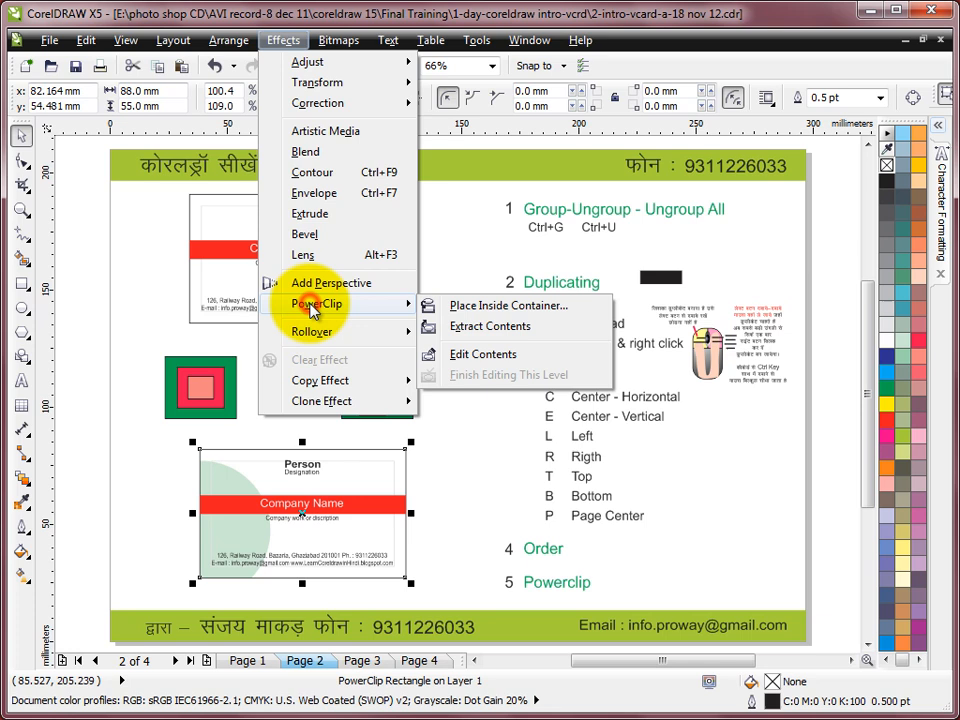
click(499, 356)
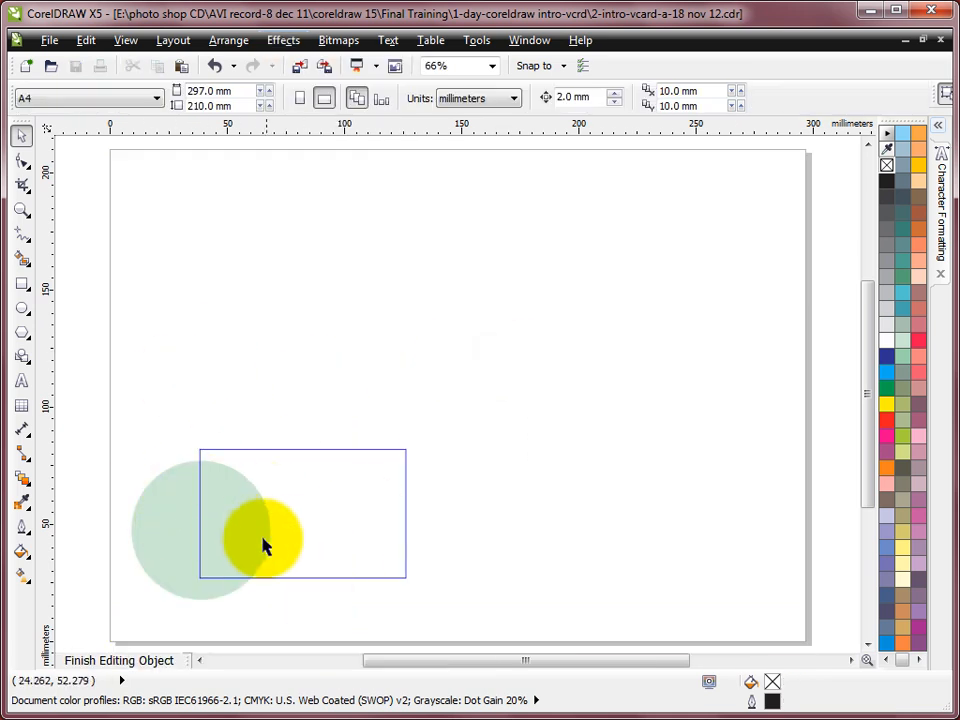
- Move the large circle over the container's top edge and add two circles about 32.4 mm wide overlapping its right and left edges
drag(239, 536, 409, 498)
drag(469, 593, 180, 510)
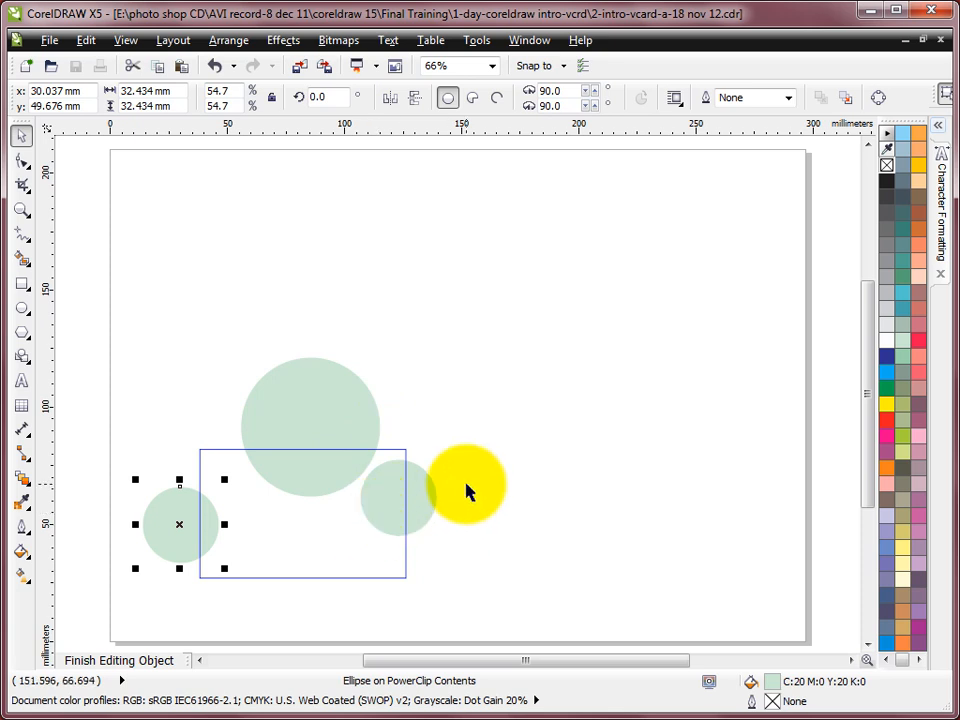
click(468, 440)
- Fill the small circle on the container's left edge with yellow (C:0 M:0 Y:100 K:0) and deselect it
click(138, 512)
click(179, 526)
click(886, 404)
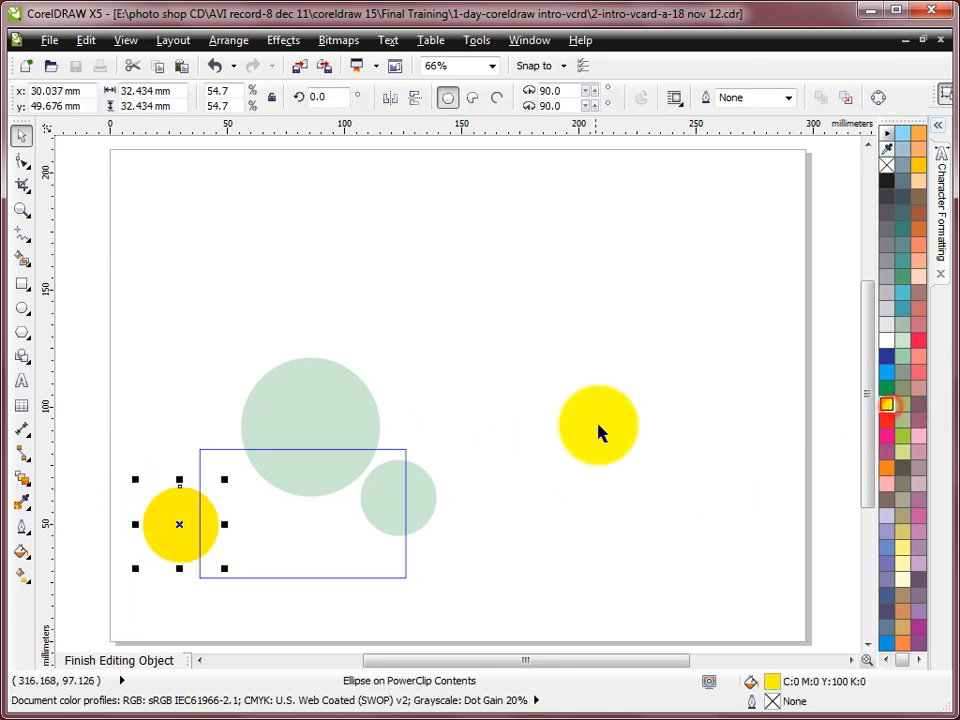
click(606, 402)
click(397, 500)
click(38, 38)
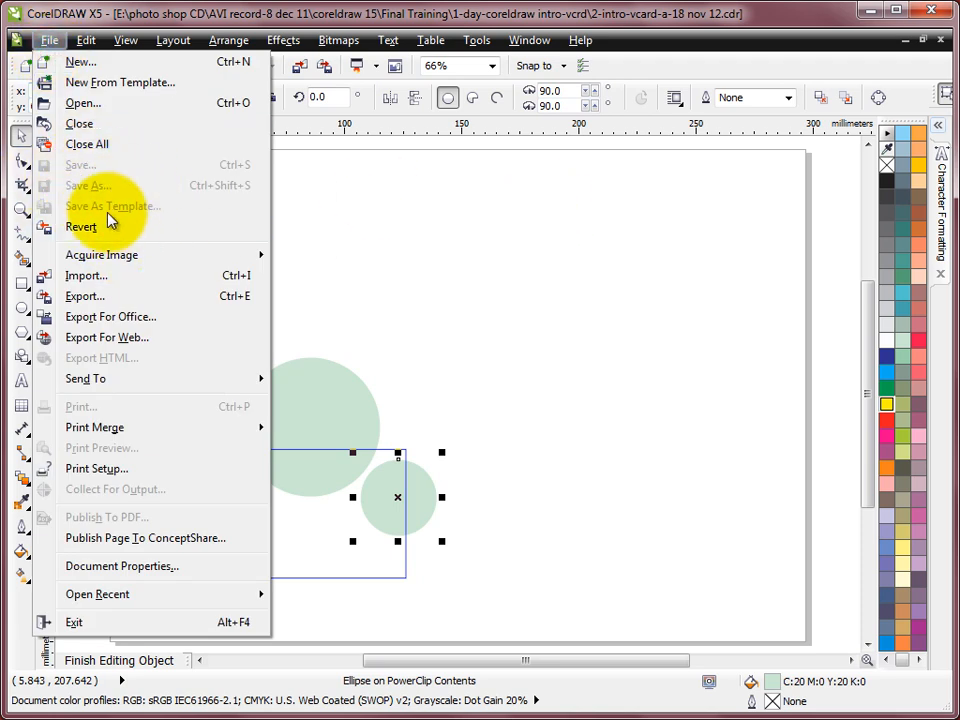
click(424, 237)
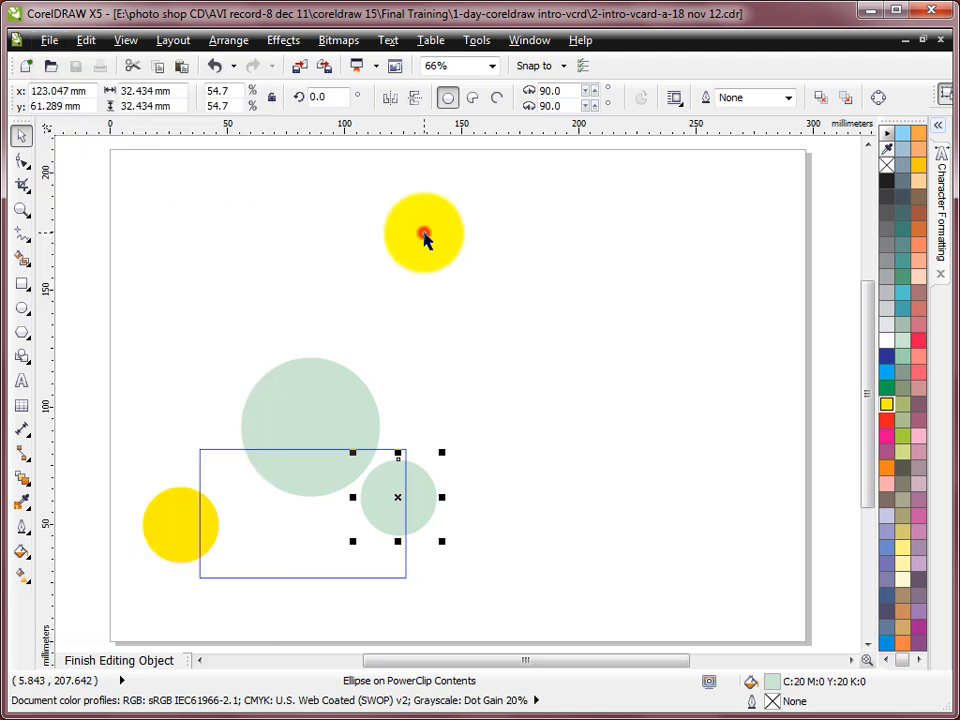
- Deselect the circle and finish editing the contents of the lower card's PowerClip rectangle
click(351, 399)
click(345, 404)
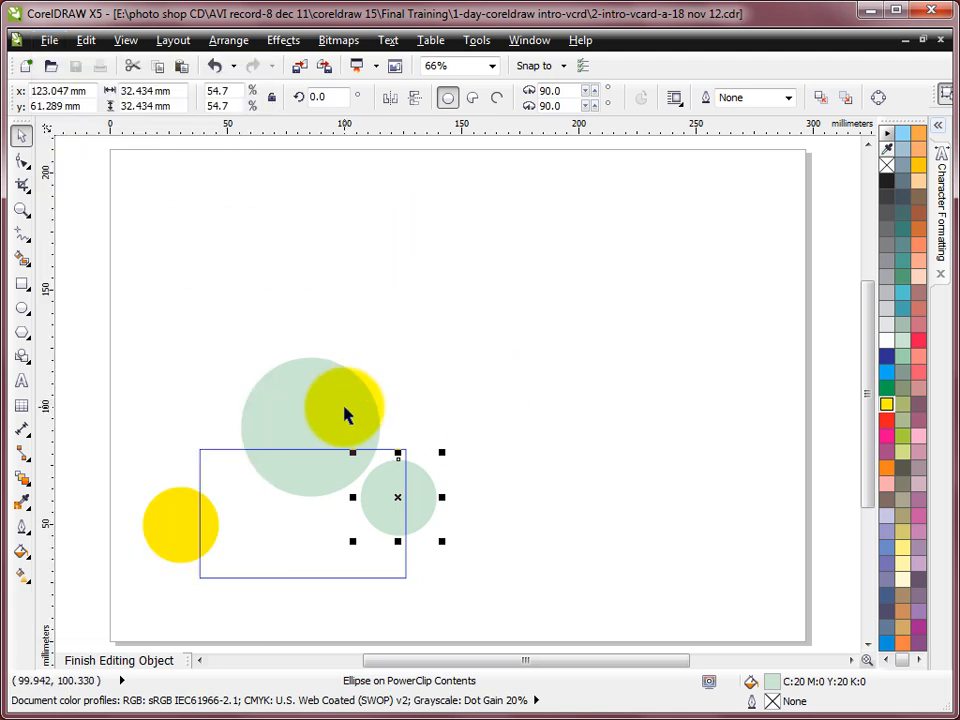
click(281, 628)
click(77, 666)
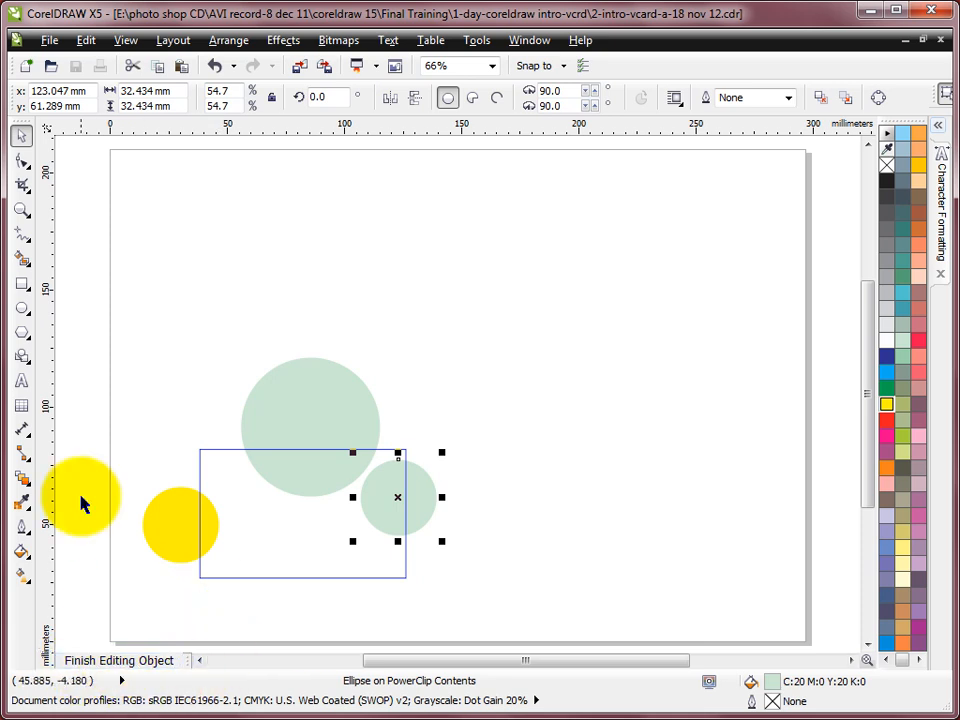
click(484, 349)
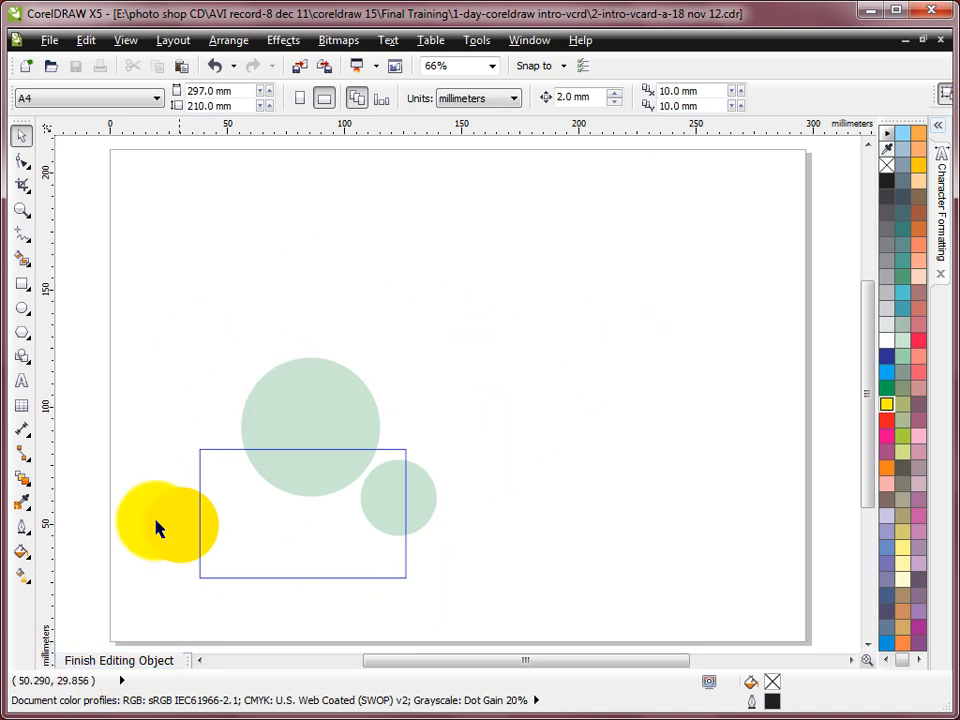
key(ctrl)
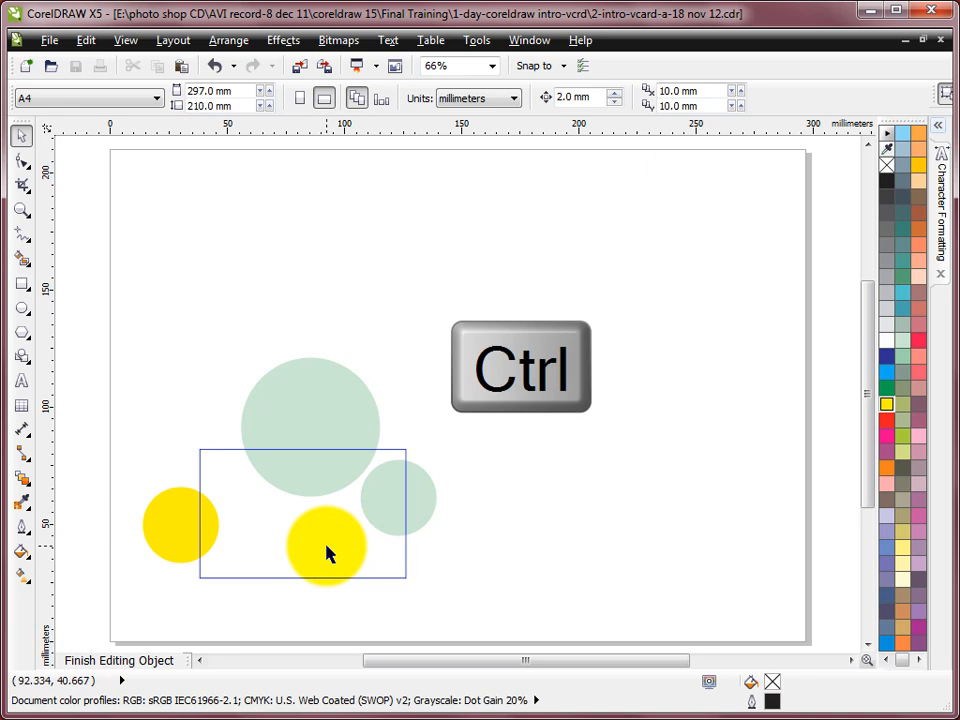
ctrl+click(313, 549)
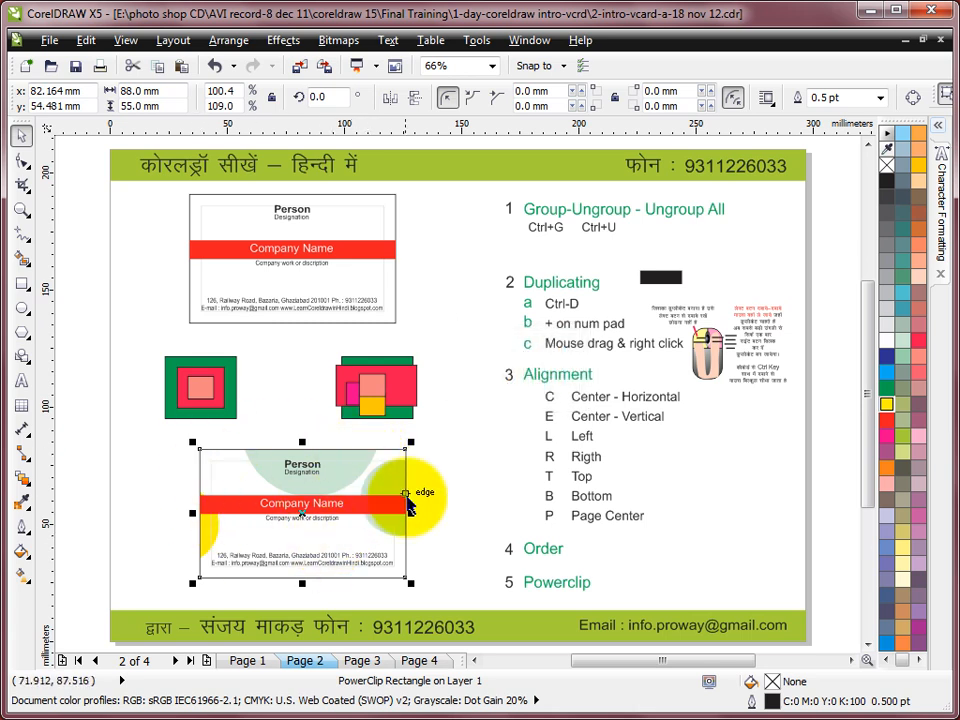
- Reopen the lower card's PowerClip contents, select the large circle, and leave content editing again
ctrl+click(353, 455)
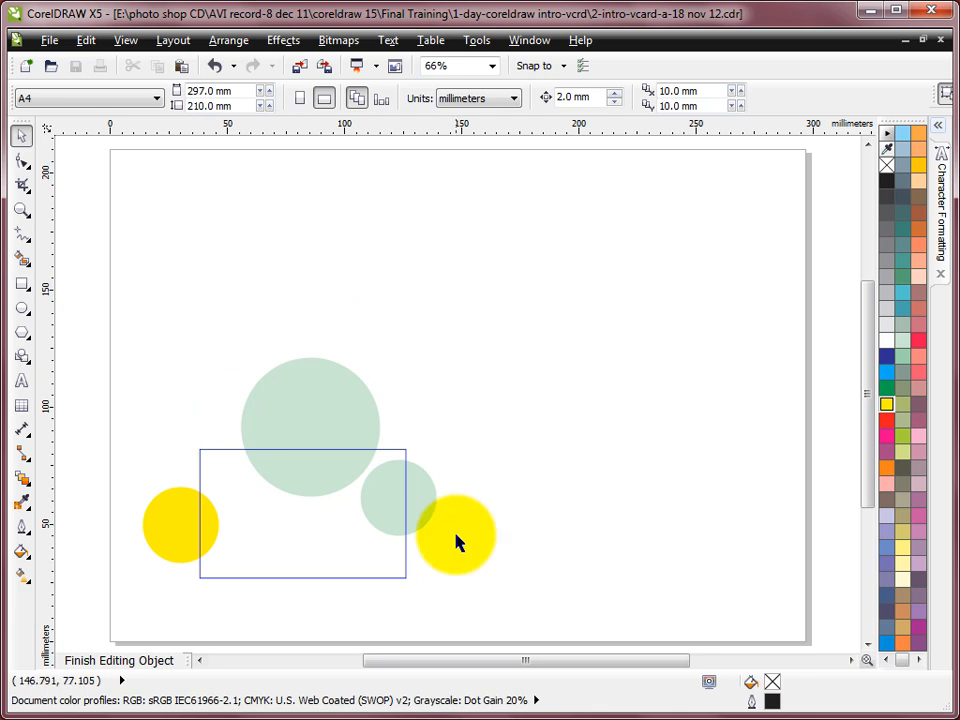
click(294, 425)
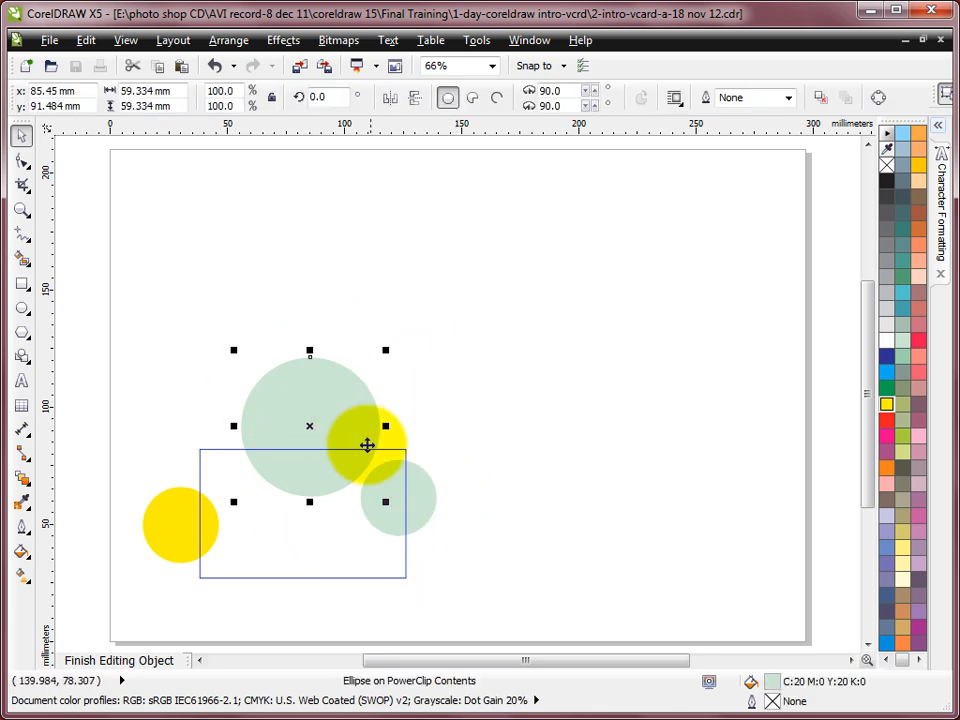
ctrl+click(457, 382)
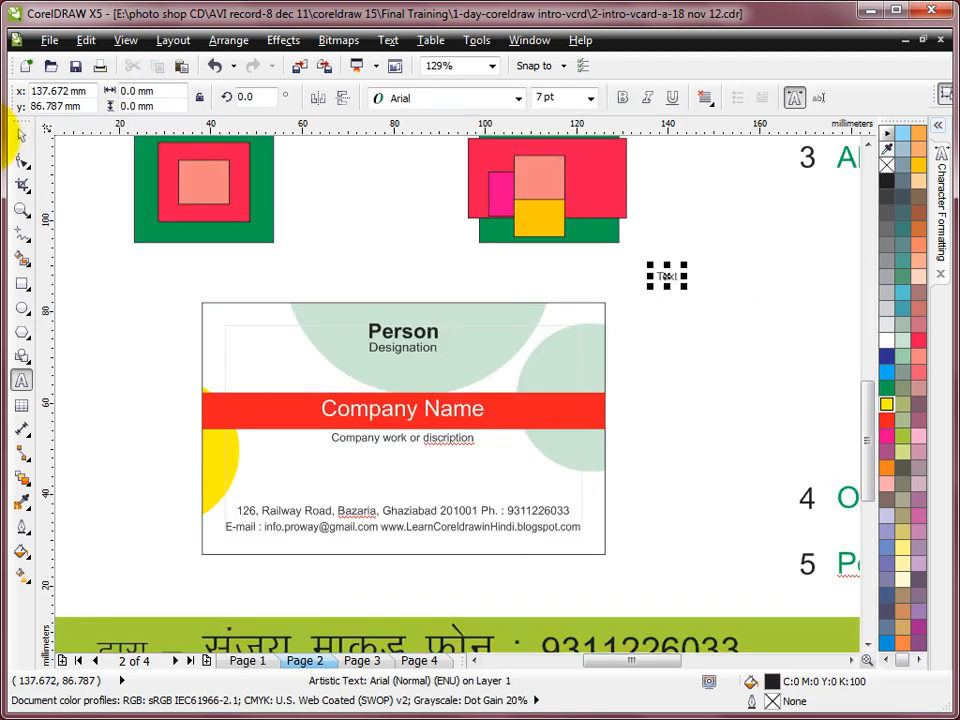
- Enlarge the artistic text "Text" to about 52 pt beside the lower card and deselect it
drag(685, 290, 714, 370)
key(F2)
drag(514, 270, 853, 462)
click(600, 173)
- Draw a circle about 6.5 mm wide over the top of the final "t" and fill it with C:0 M:20 Y:100 K:0
click(33, 311)
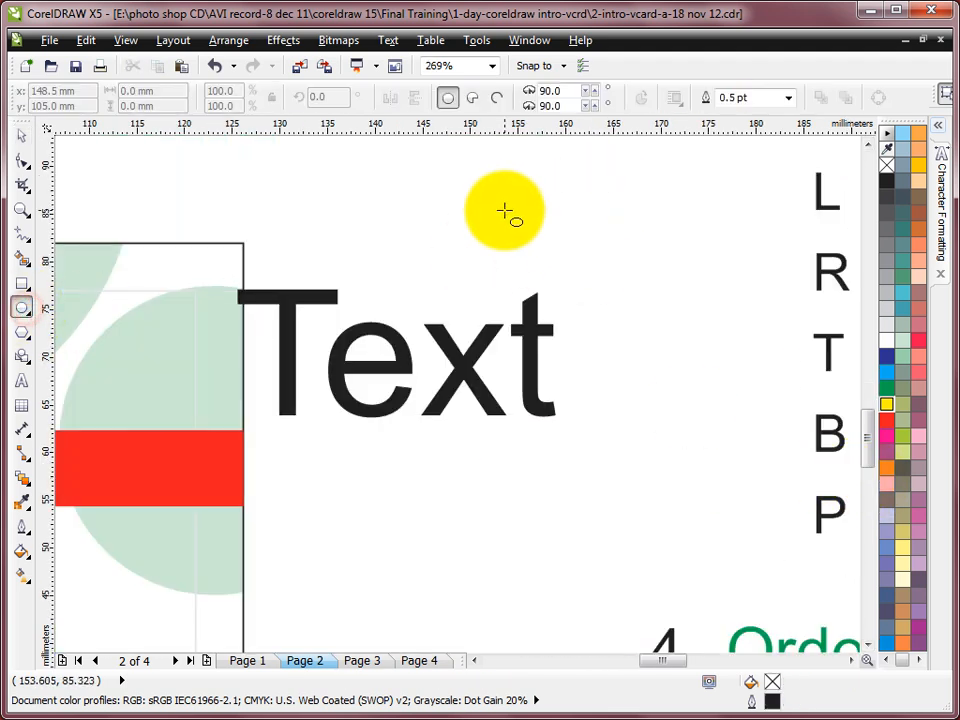
drag(512, 270, 582, 340)
click(918, 165)
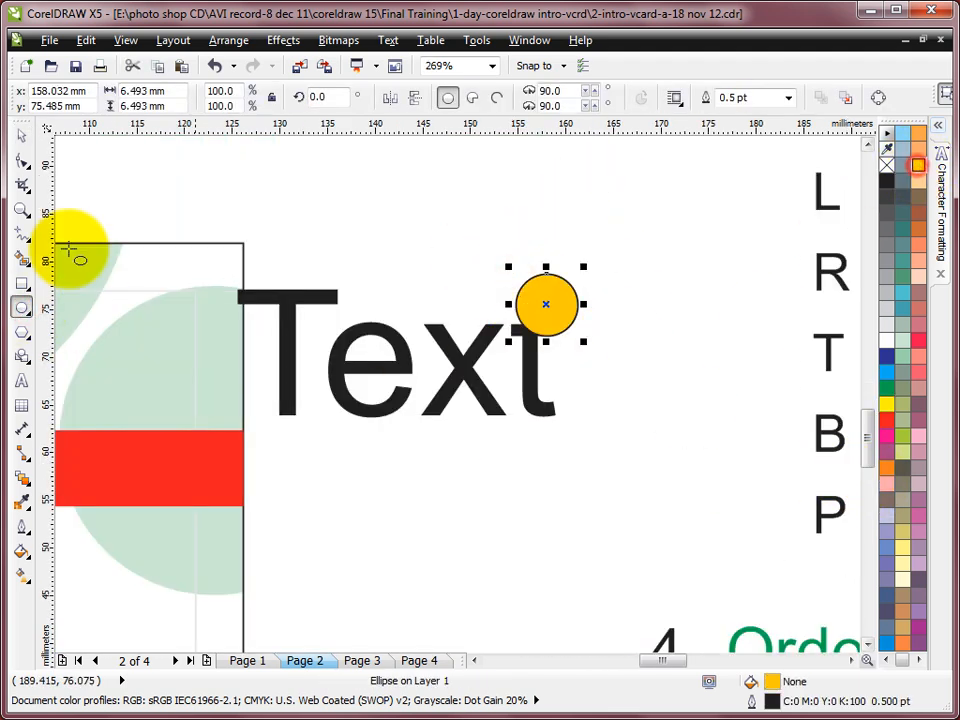
- Place copies of the orange circle over the crossbar and the lower stem of the letter "T"
click(24, 133)
drag(563, 283, 298, 282)
drag(288, 382, 285, 396)
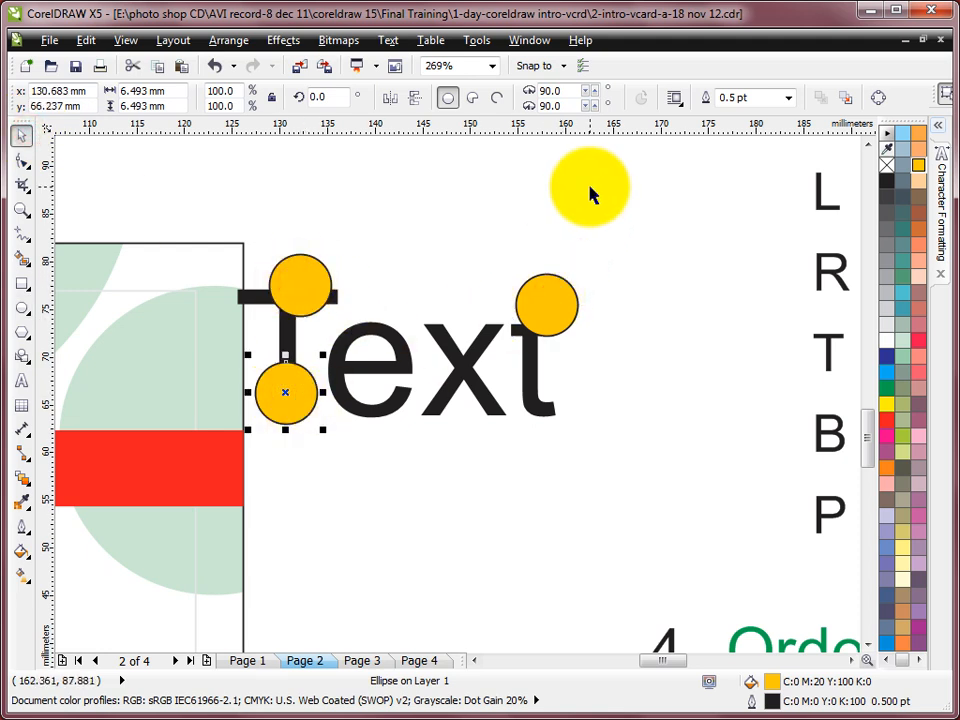
- Select the three orange circles, PowerClip them inside the artistic text "Text", and deselect the result
scroll(540, 272, down, 3)
drag(279, 207, 652, 422)
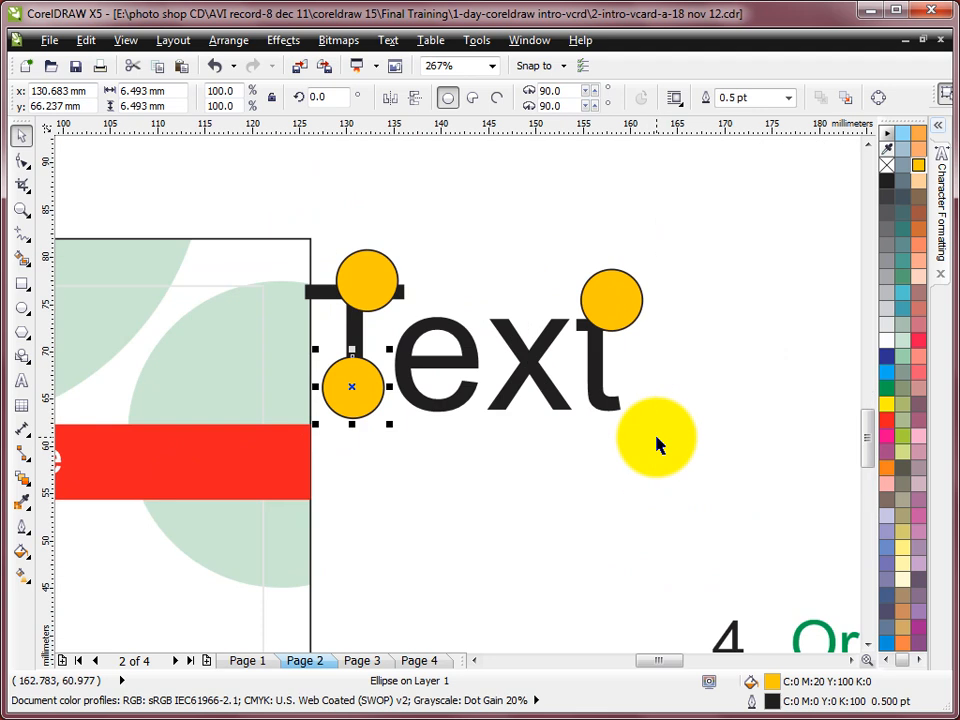
click(378, 283)
shift+click(362, 378)
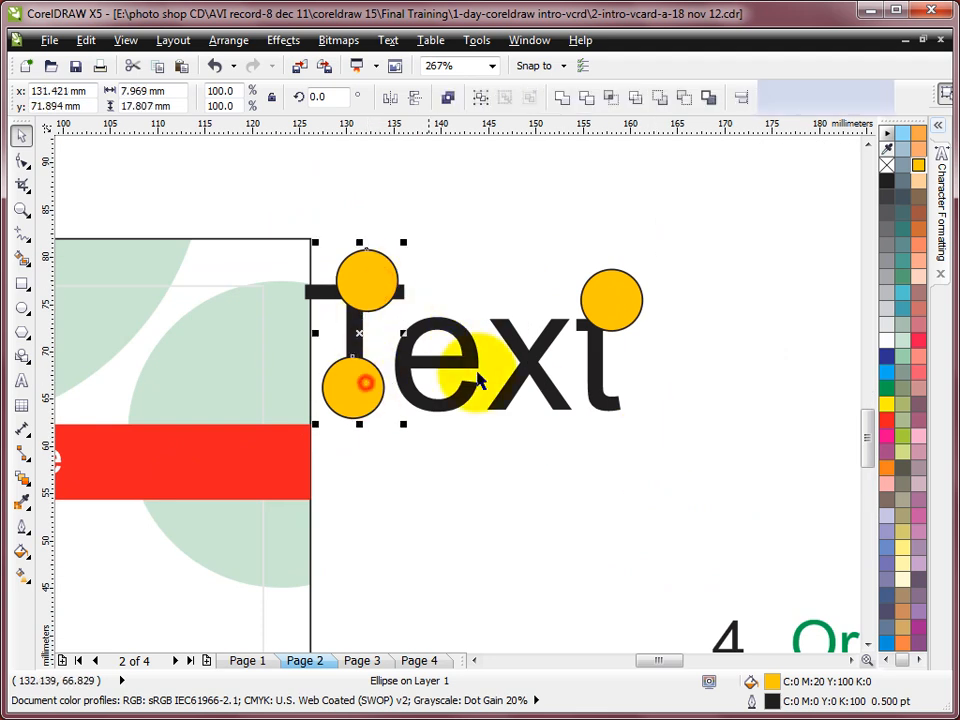
shift+click(622, 312)
click(281, 42)
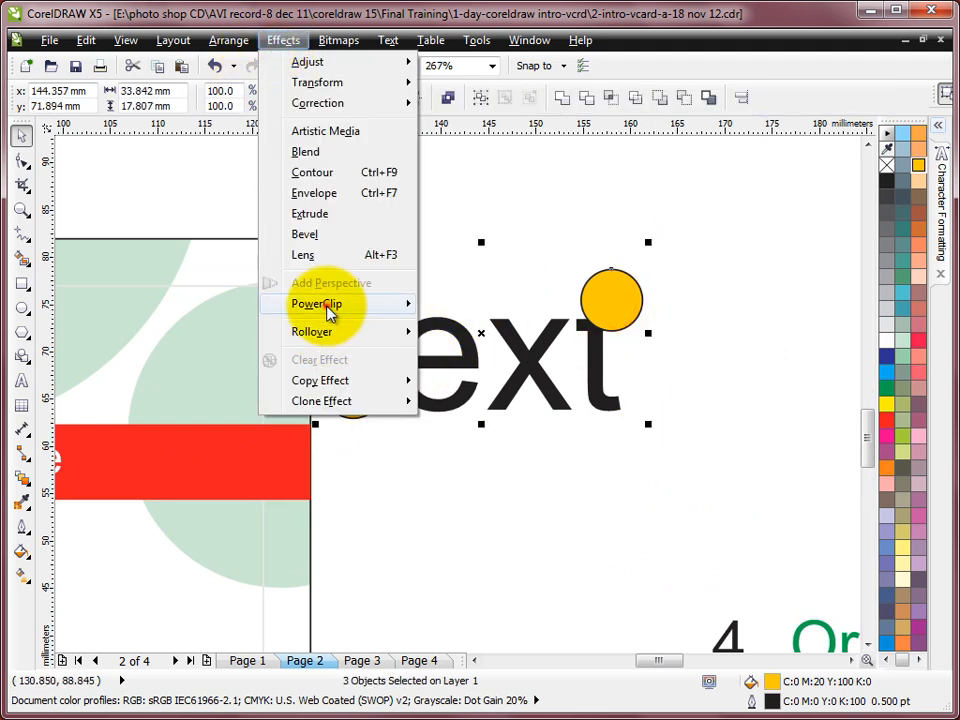
click(330, 304)
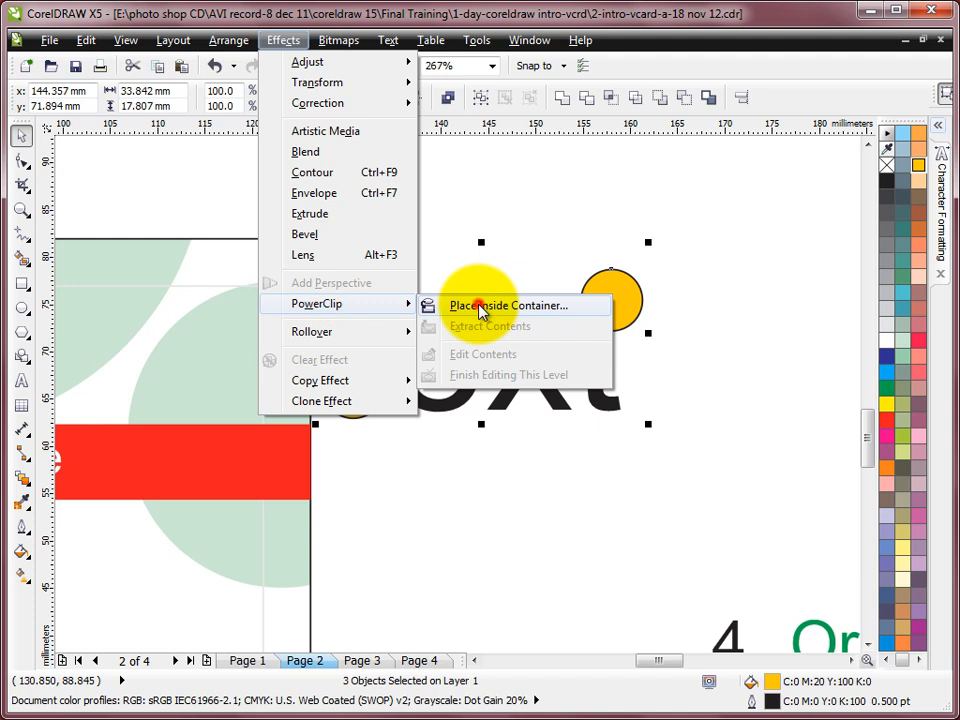
click(480, 308)
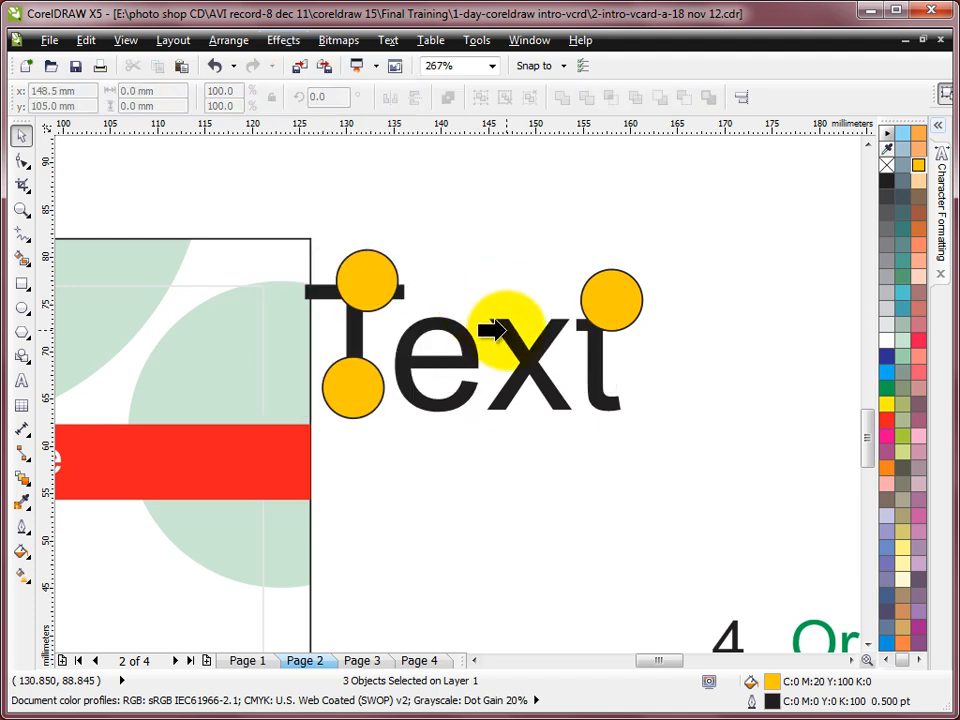
click(500, 330)
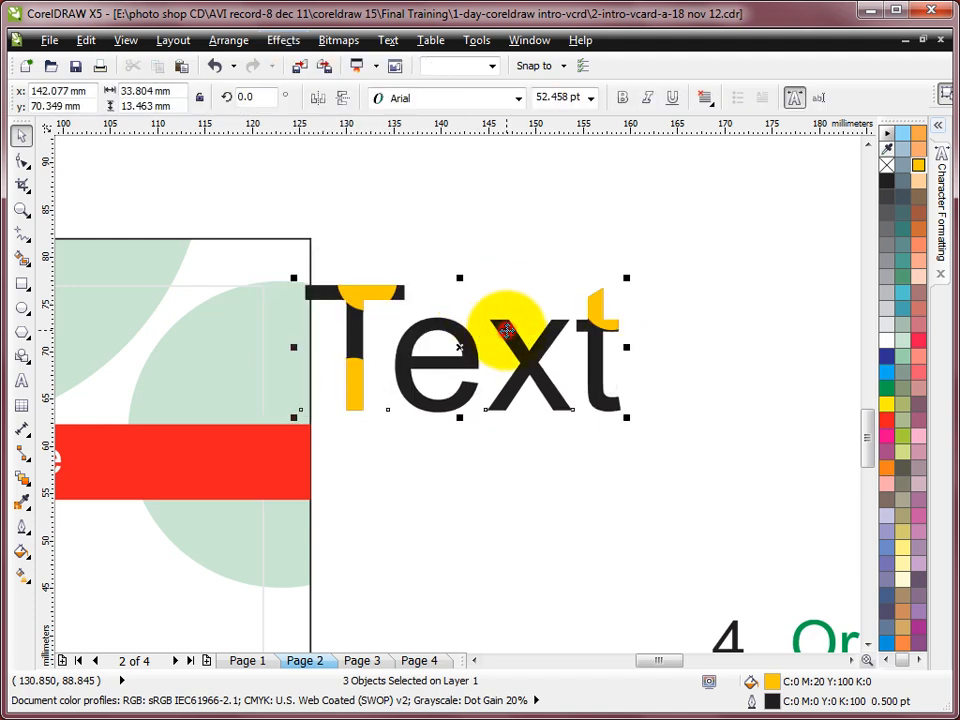
click(650, 345)
- Enable auto-centering of new PowerClip contents in the workspace's Edit options and apply the setting
scroll(650, 345, down, 4)
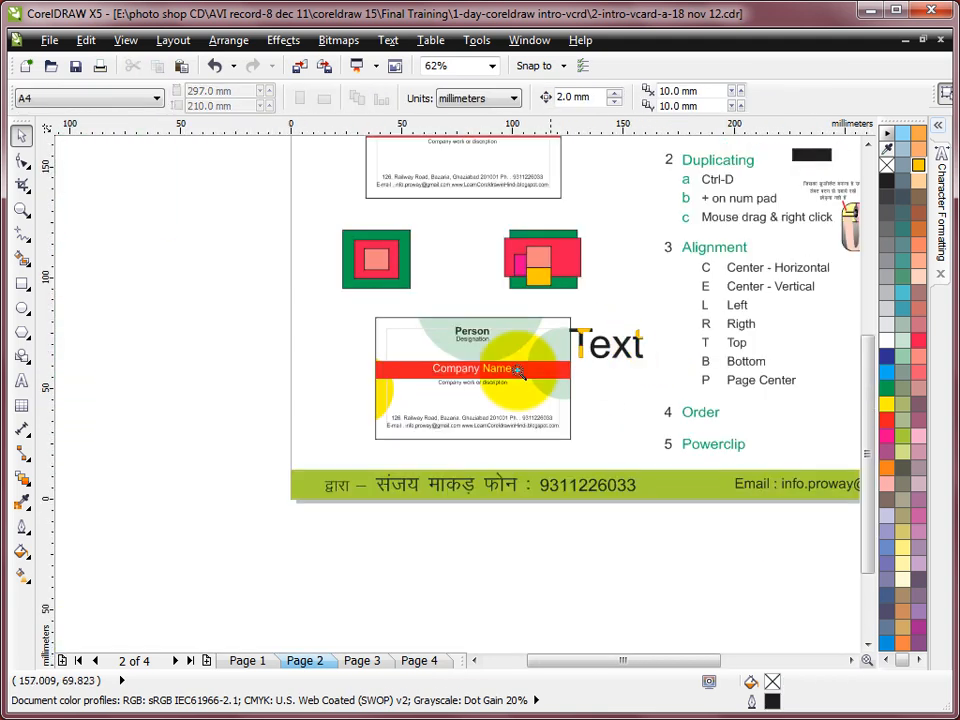
scroll(686, 500, up, 2)
click(666, 238)
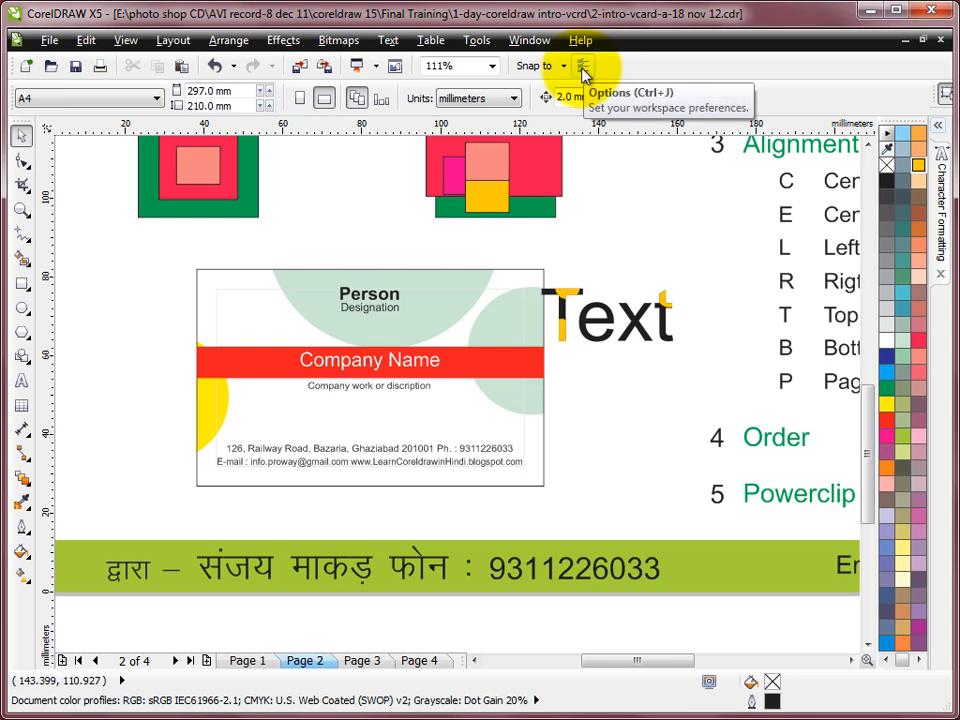
click(478, 41)
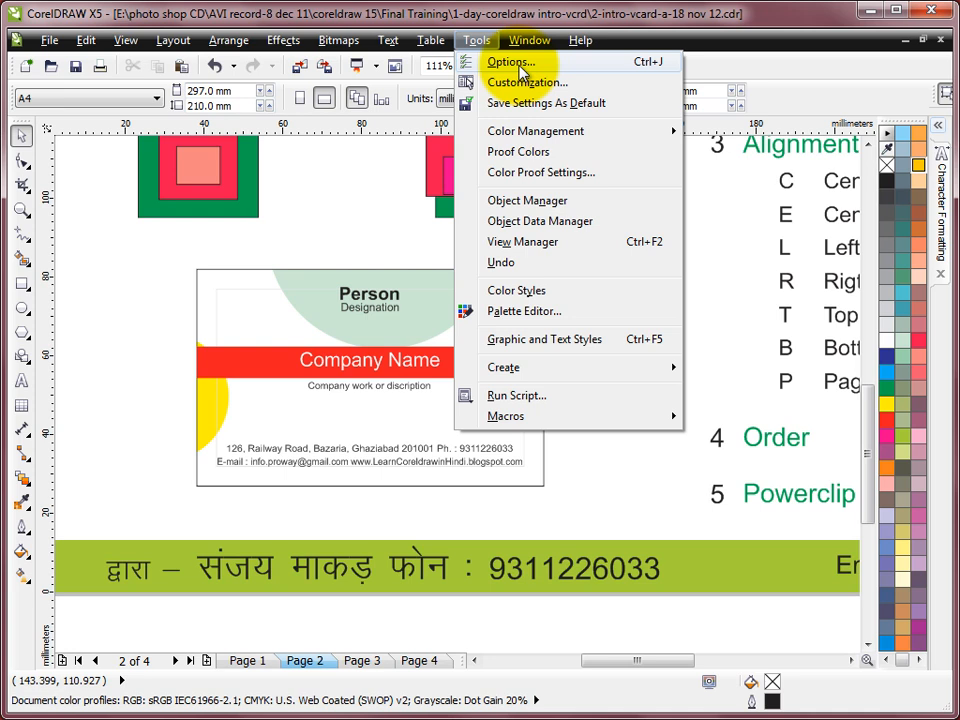
click(829, 74)
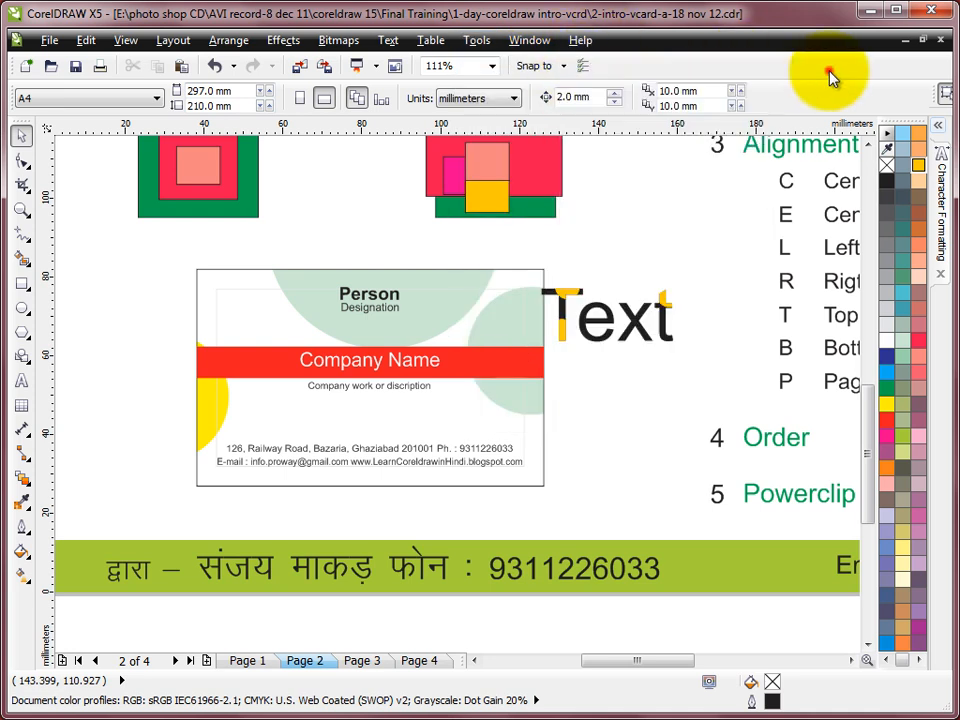
click(583, 68)
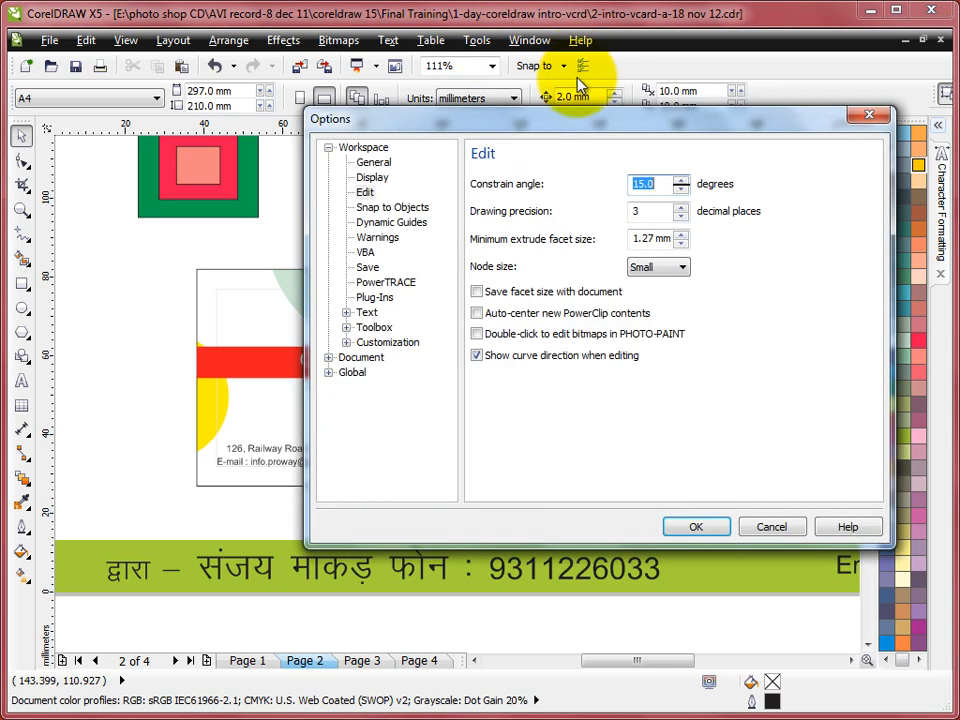
drag(578, 126, 611, 92)
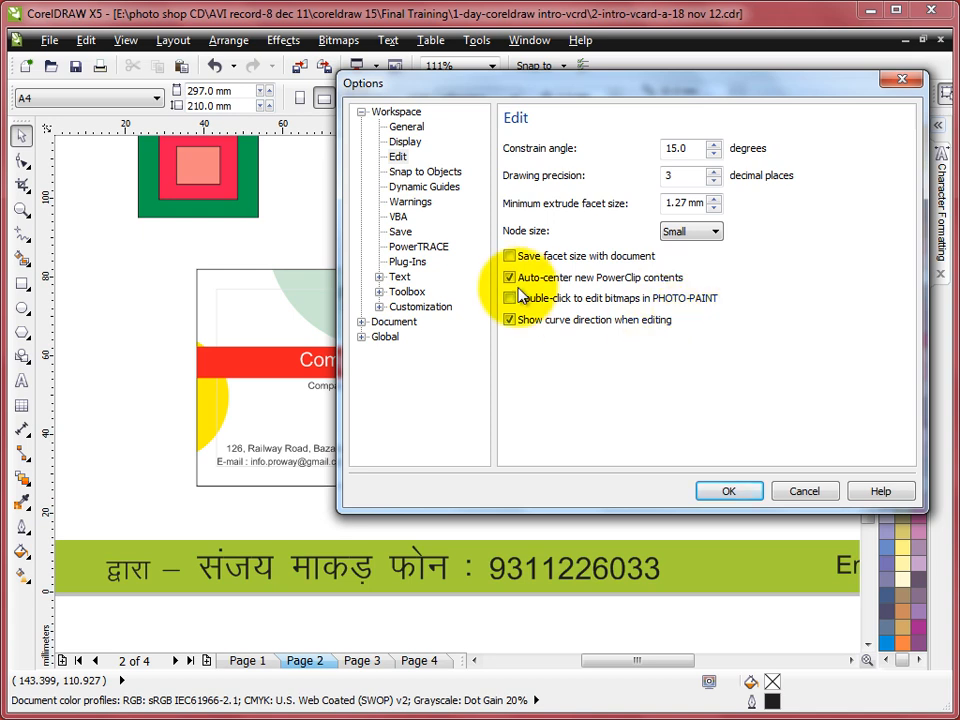
click(716, 492)
click(638, 262)
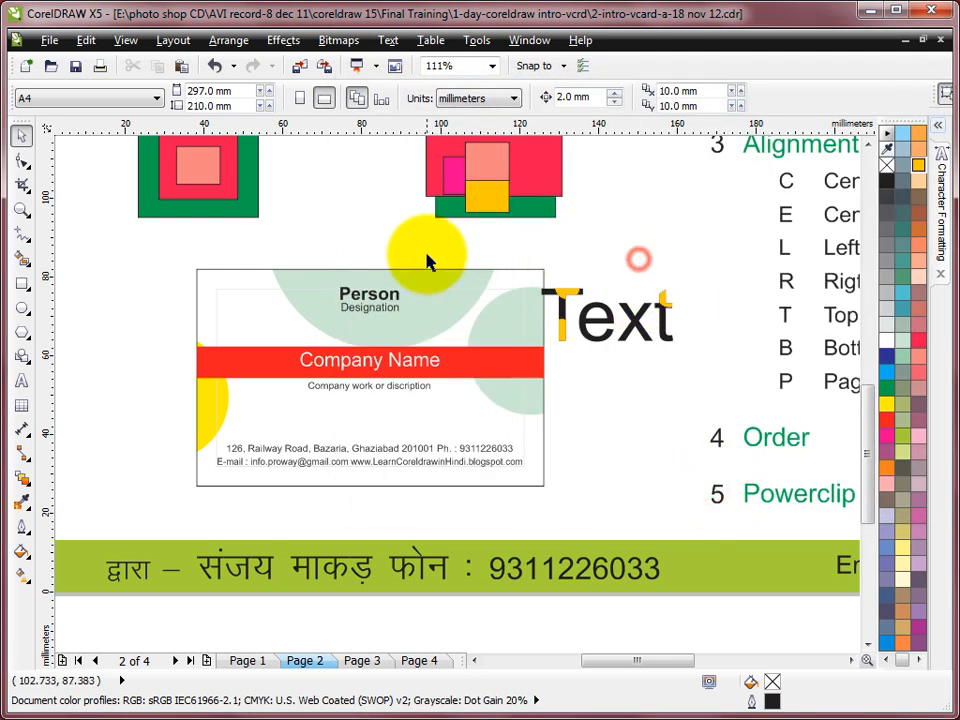
- Open the contents of the lower card's PowerClip rectangle to inspect the circles and finish editing without altering them
click(399, 297)
click(442, 295)
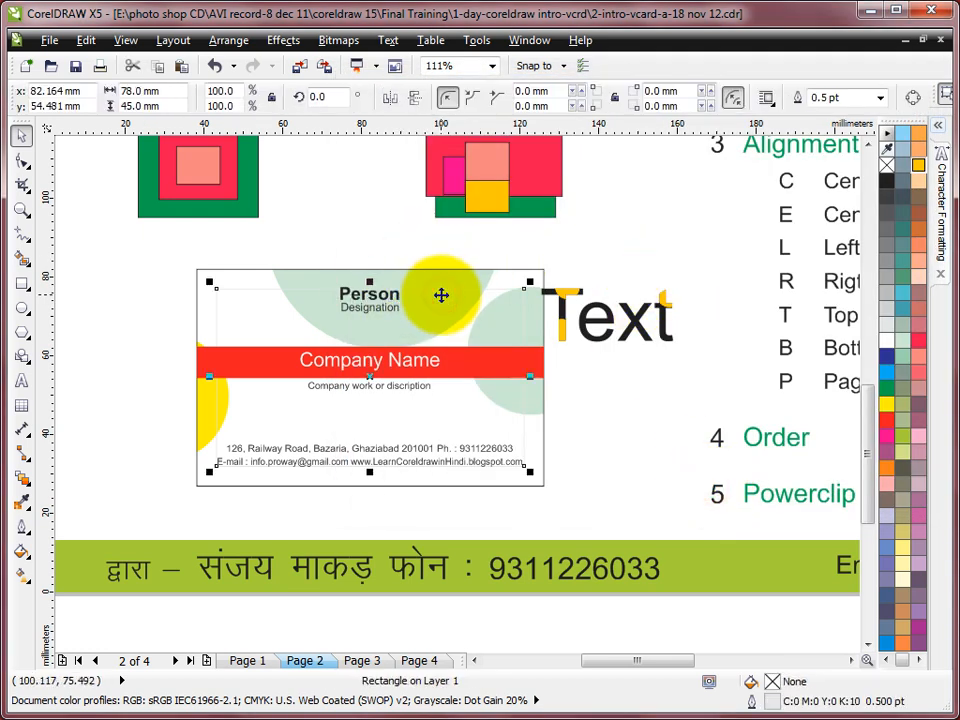
click(450, 281)
ctrl+click(465, 279)
click(458, 224)
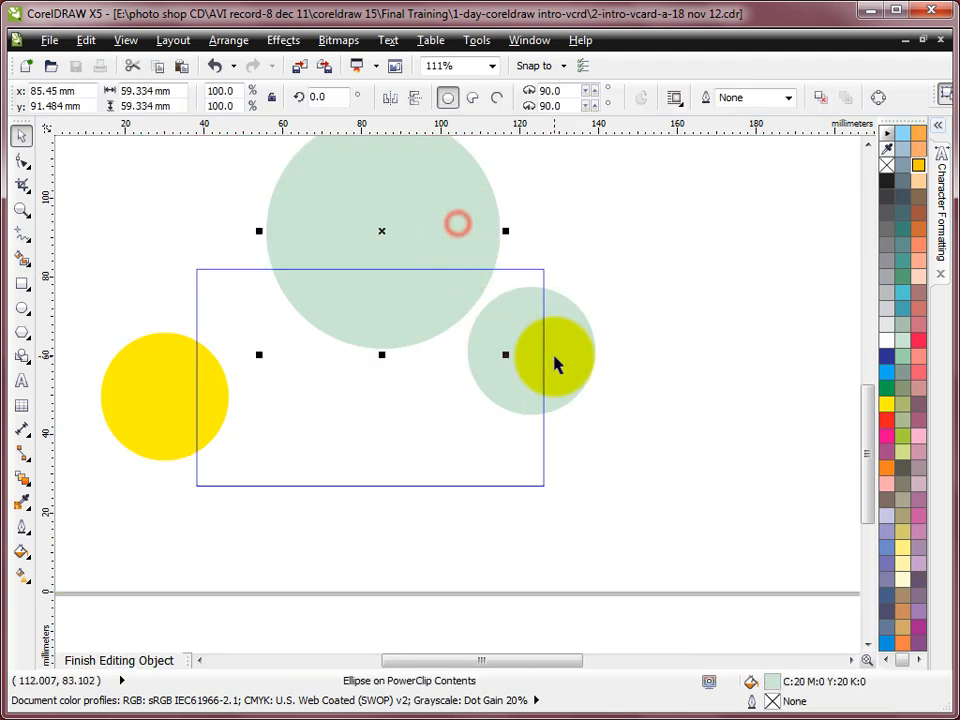
click(689, 227)
drag(592, 348, 600, 210)
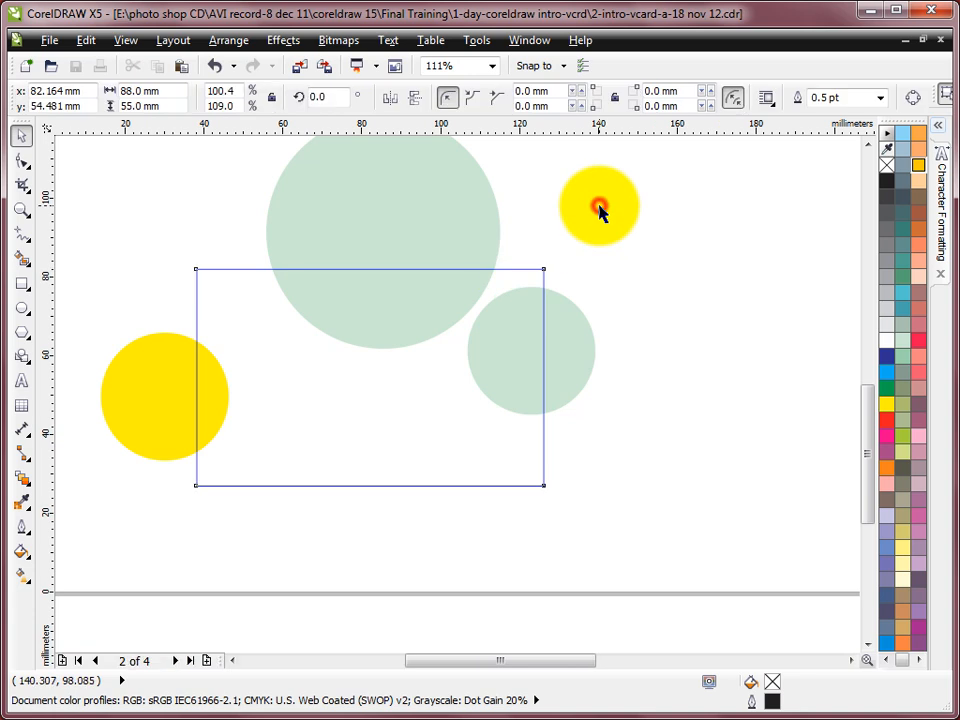
- Extract the circles from the lower card's PowerClip rectangle and deselect them
click(403, 270)
right_click(434, 275)
click(498, 285)
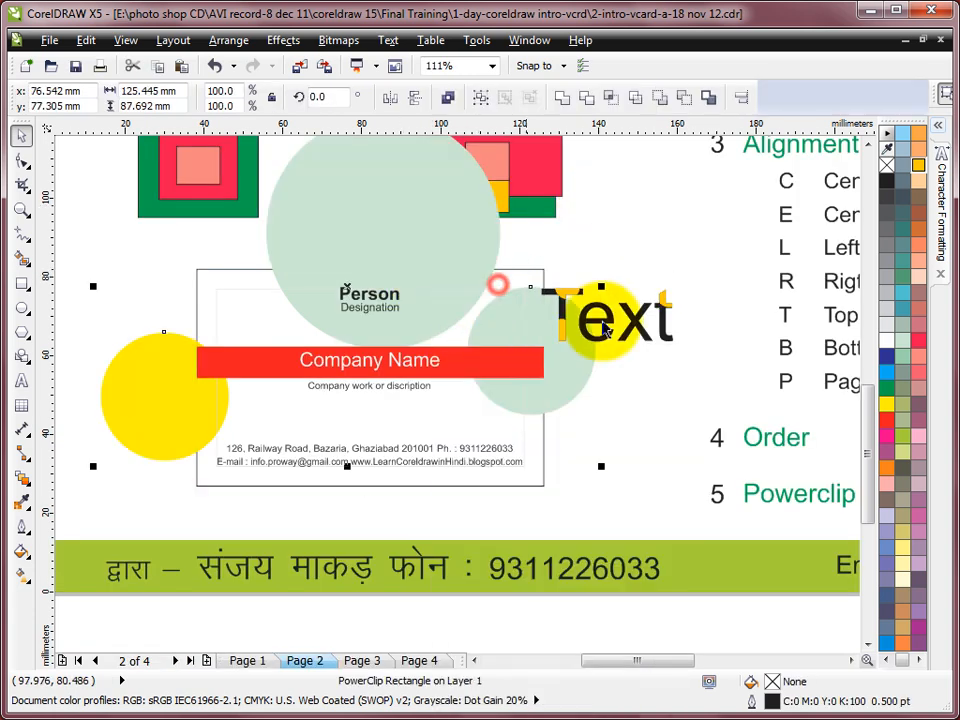
click(634, 204)
- Select the large green, small green and yellow circles and PowerClip them inside the lower card's outer rectangle
click(377, 225)
shift+click(159, 391)
shift+click(566, 375)
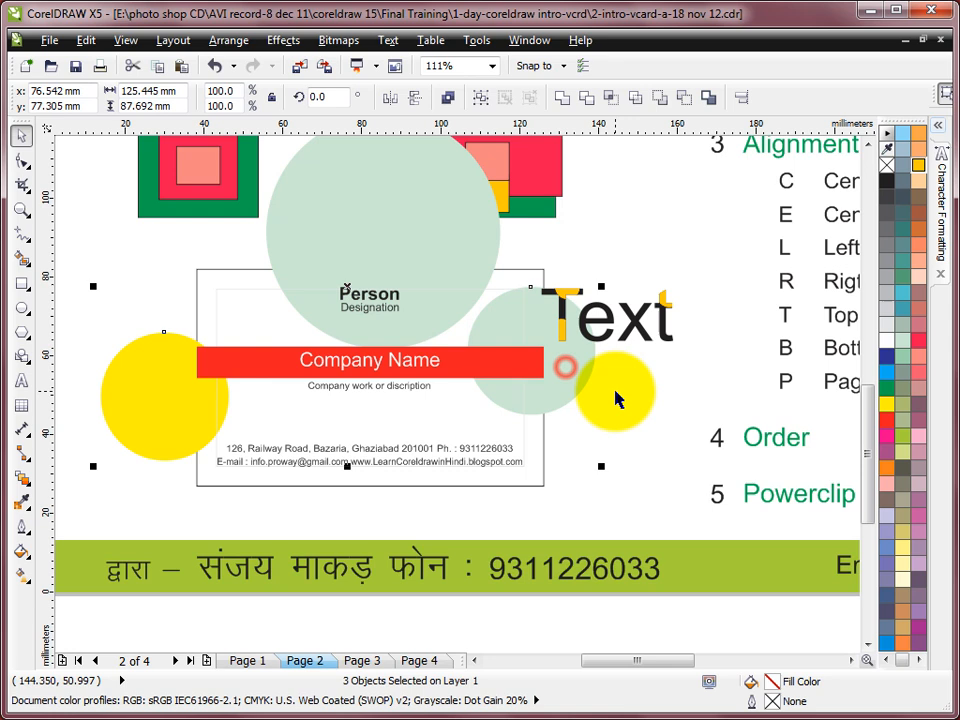
click(284, 41)
mouse_move(326, 242)
click(493, 300)
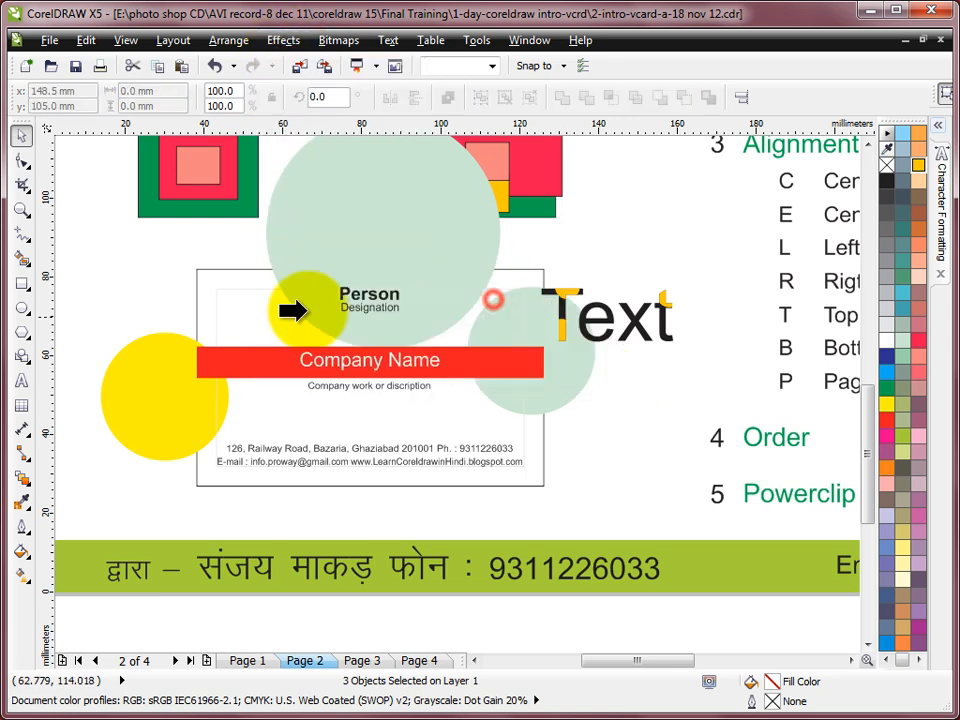
click(208, 269)
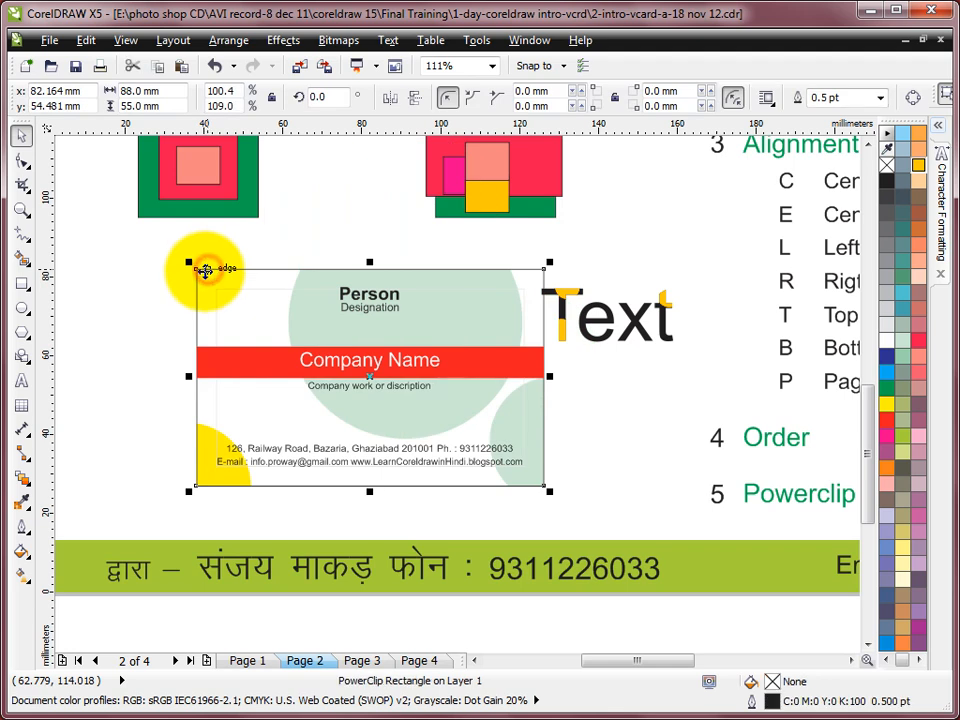
click(607, 394)
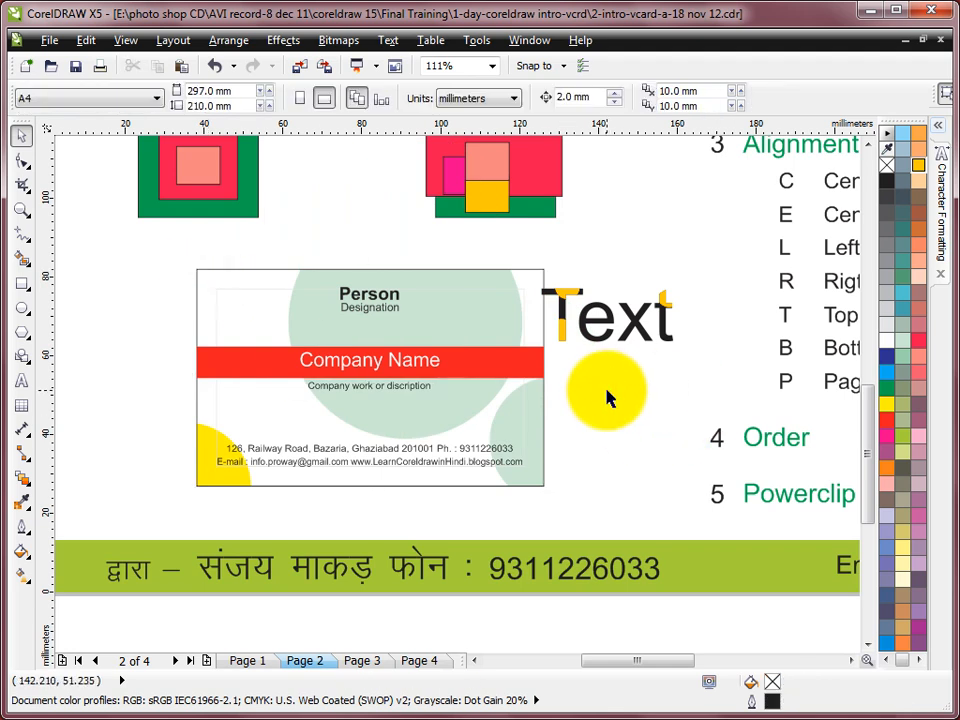
- Open the auto-centered PowerClip contents of the lower card to examine the circles' placement and exit editing
click(453, 315)
drag(456, 315, 463, 269)
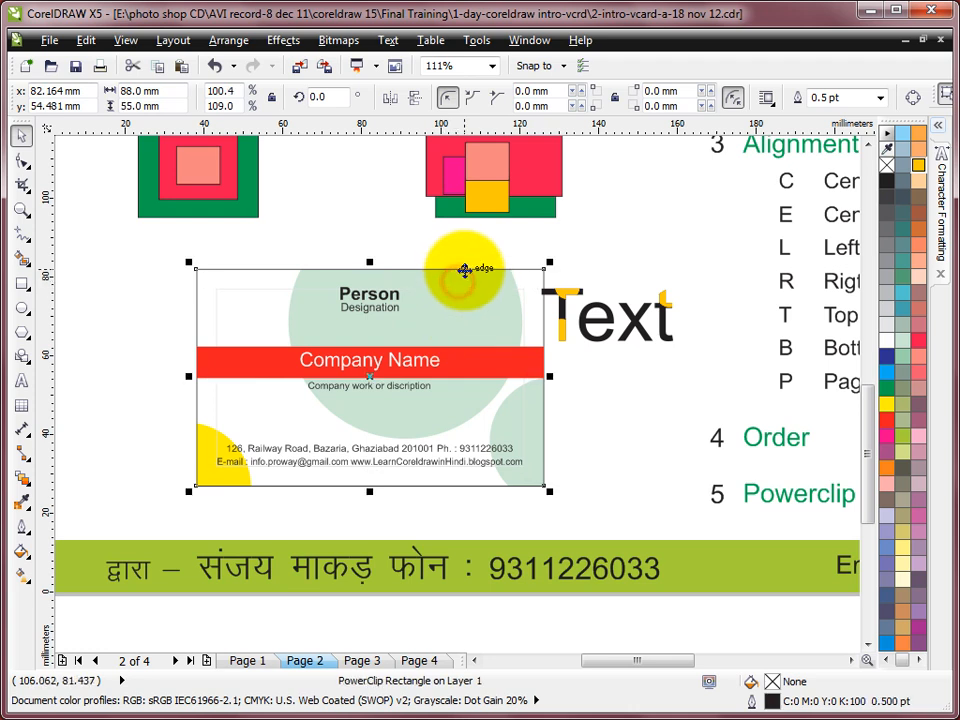
ctrl+click(464, 271)
click(440, 263)
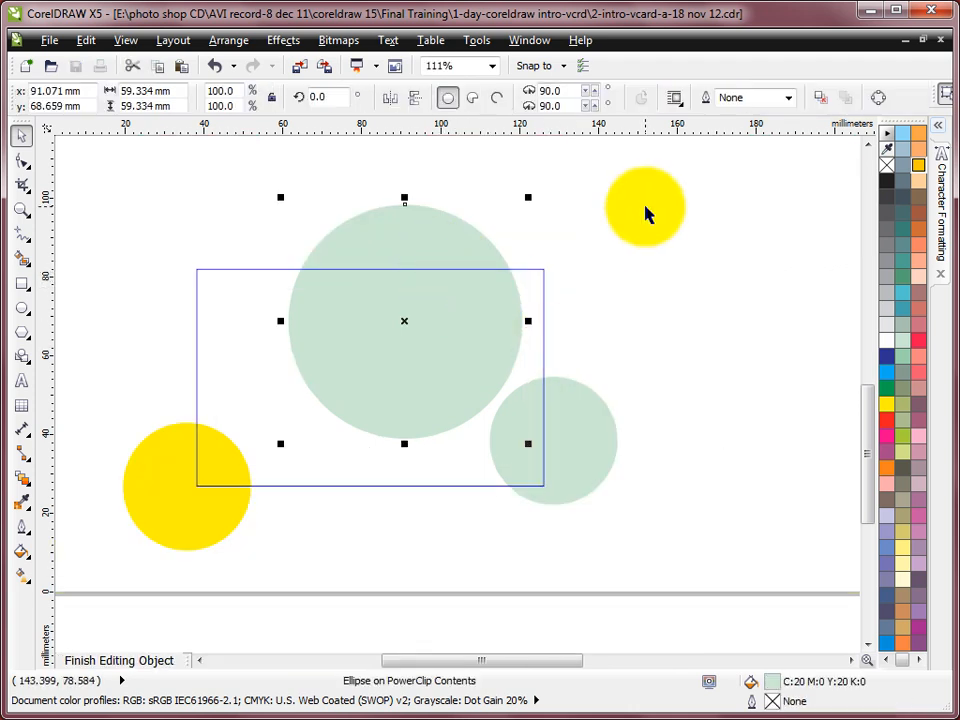
ctrl+click(645, 215)
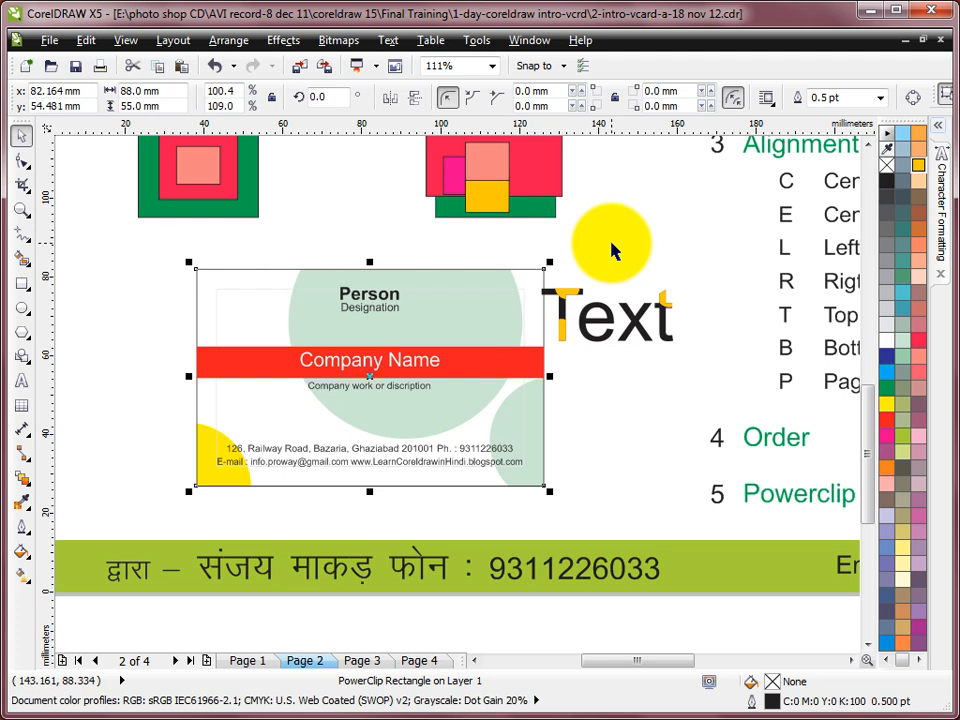
- Extract the three circles from the lower card's PowerClip rectangle and deselect them
click(600, 205)
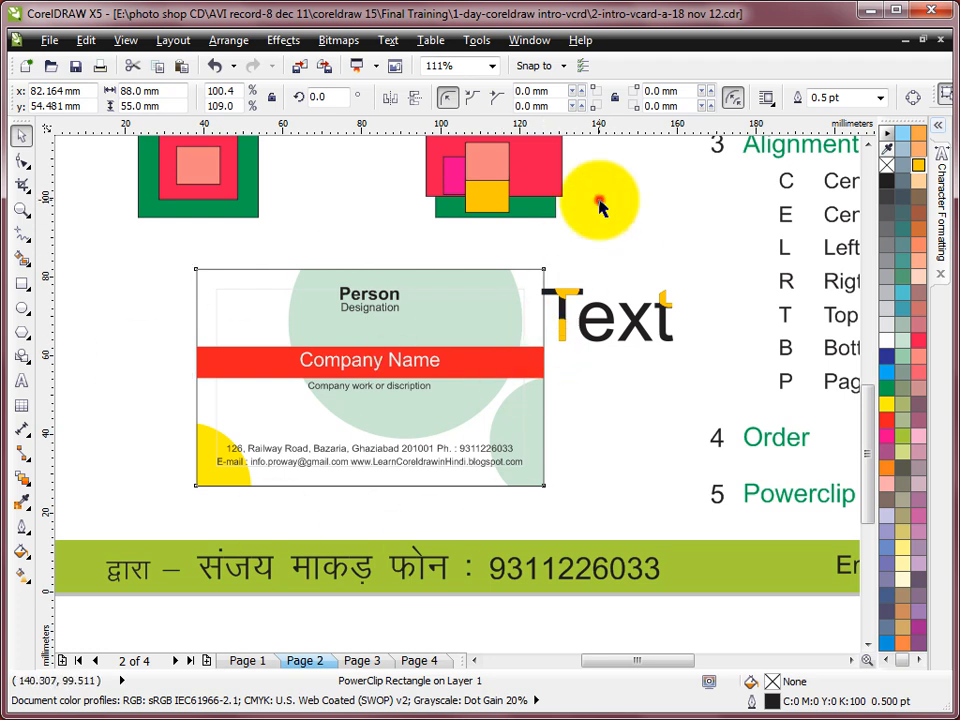
click(491, 275)
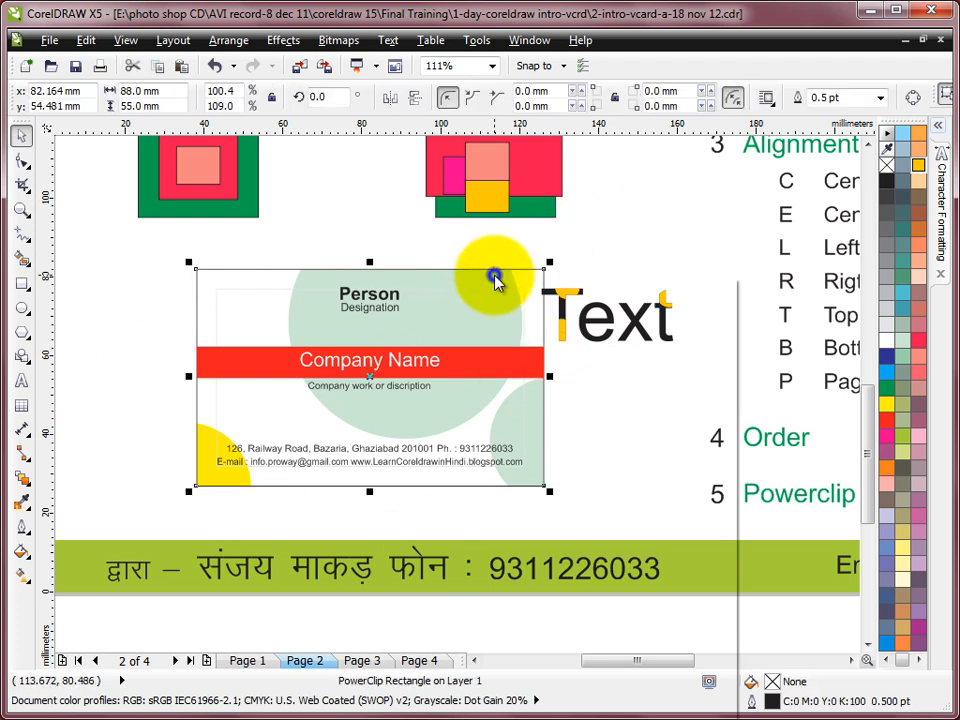
right_click(494, 277)
click(555, 284)
click(643, 198)
- PowerClip only the large green circle inside the lower card's outer rectangle
click(429, 258)
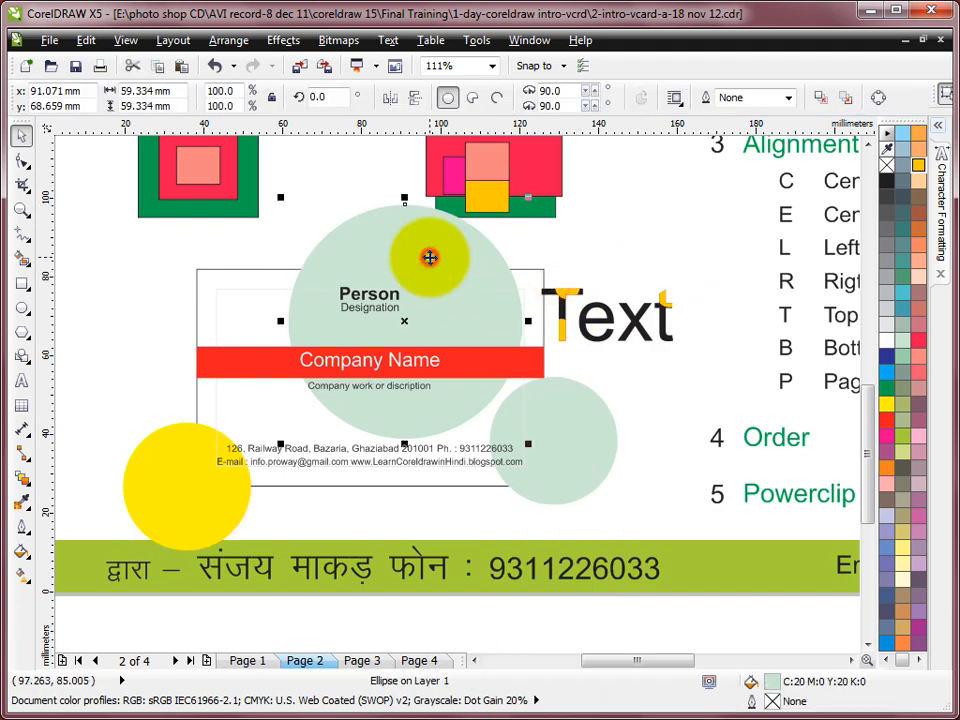
click(283, 40)
mouse_move(330, 308)
click(468, 303)
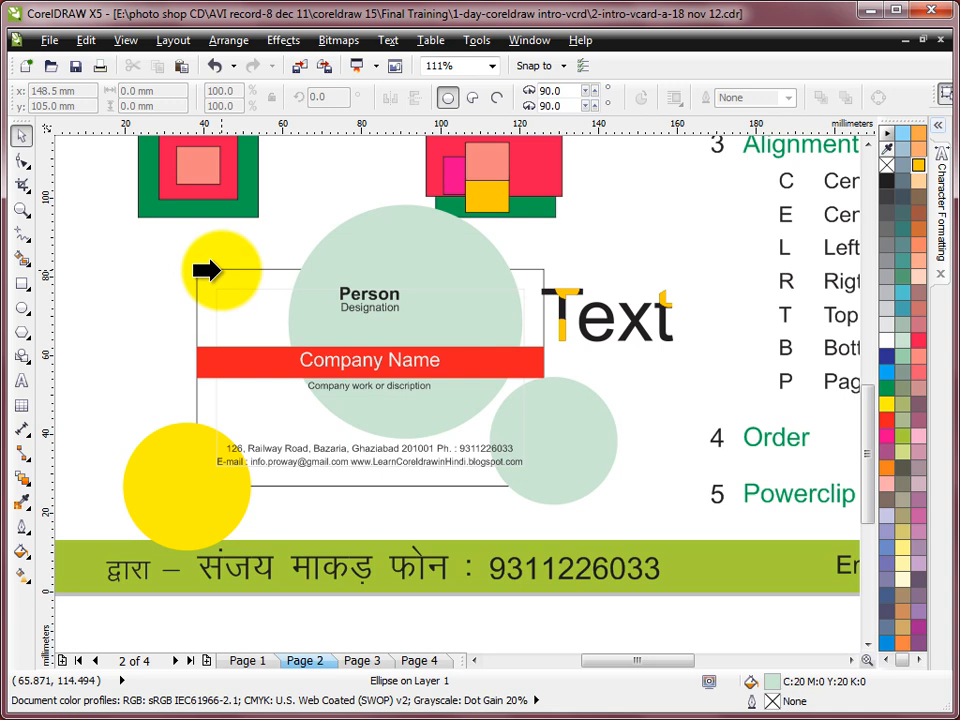
click(219, 270)
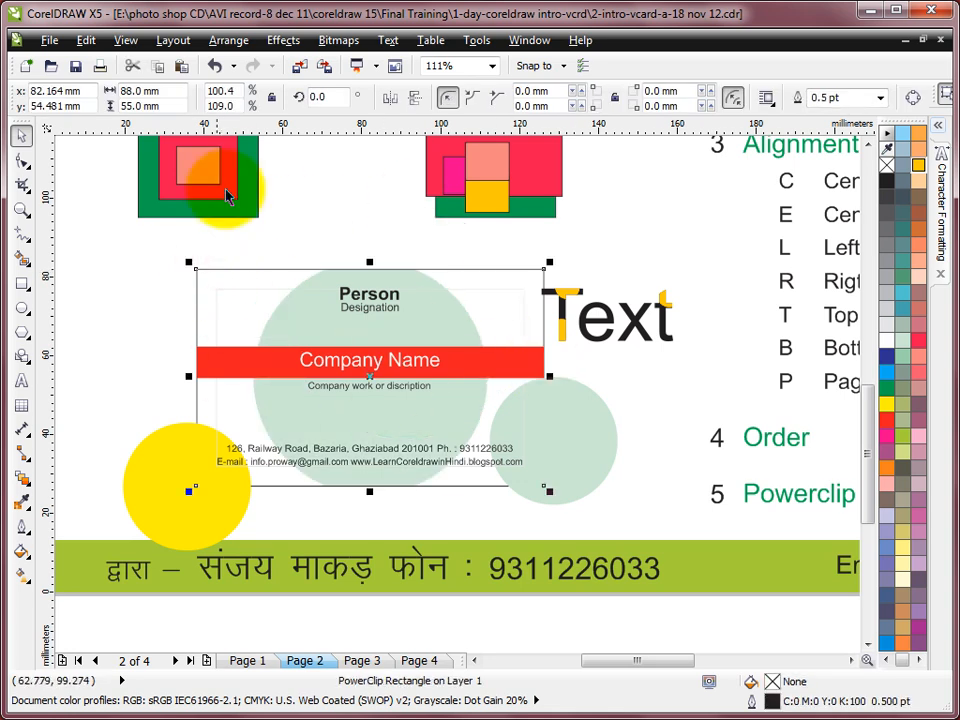
- Extract the large green circle from the lower card and undo the move of the card's inner rectangle
click(594, 224)
drag(417, 313, 436, 269)
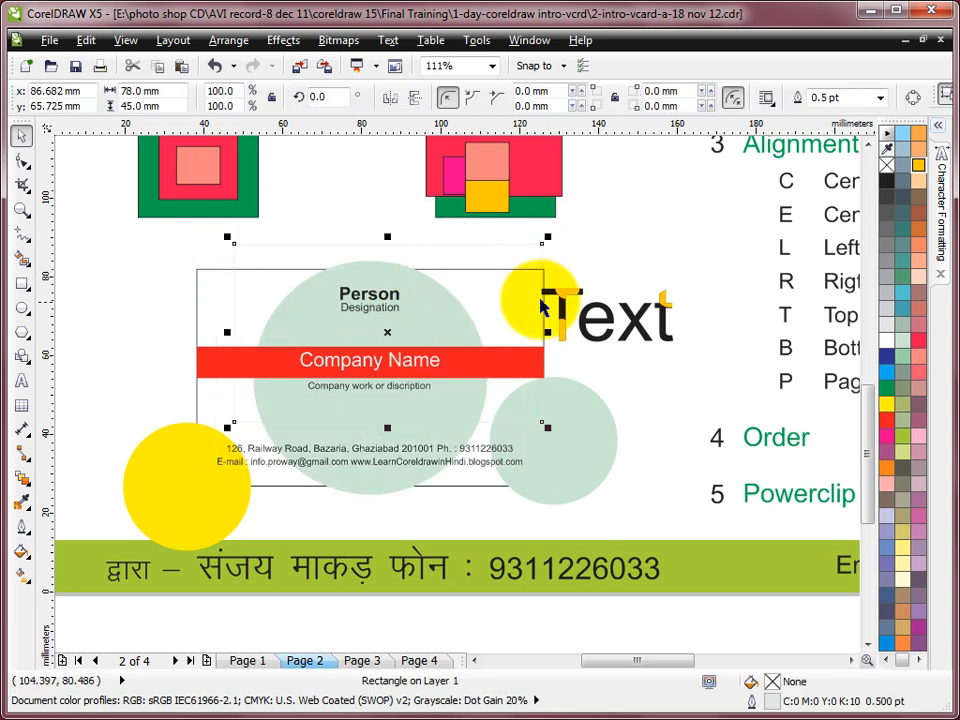
click(603, 218)
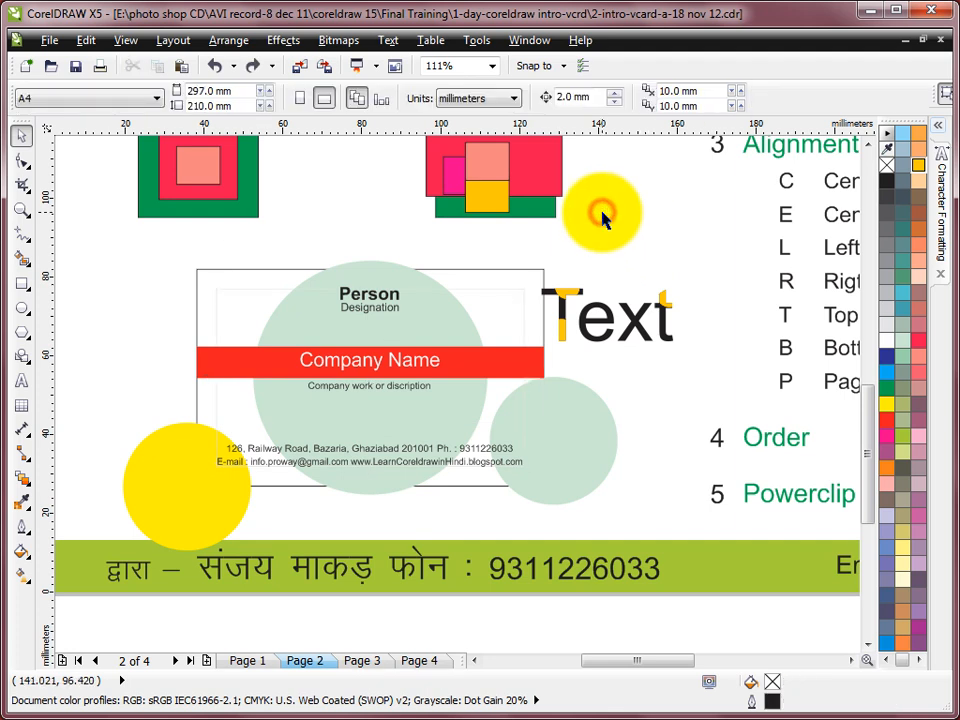
- Turn off "Auto-center new PowerClip contents" in the workspace's Edit options and apply the change
click(581, 68)
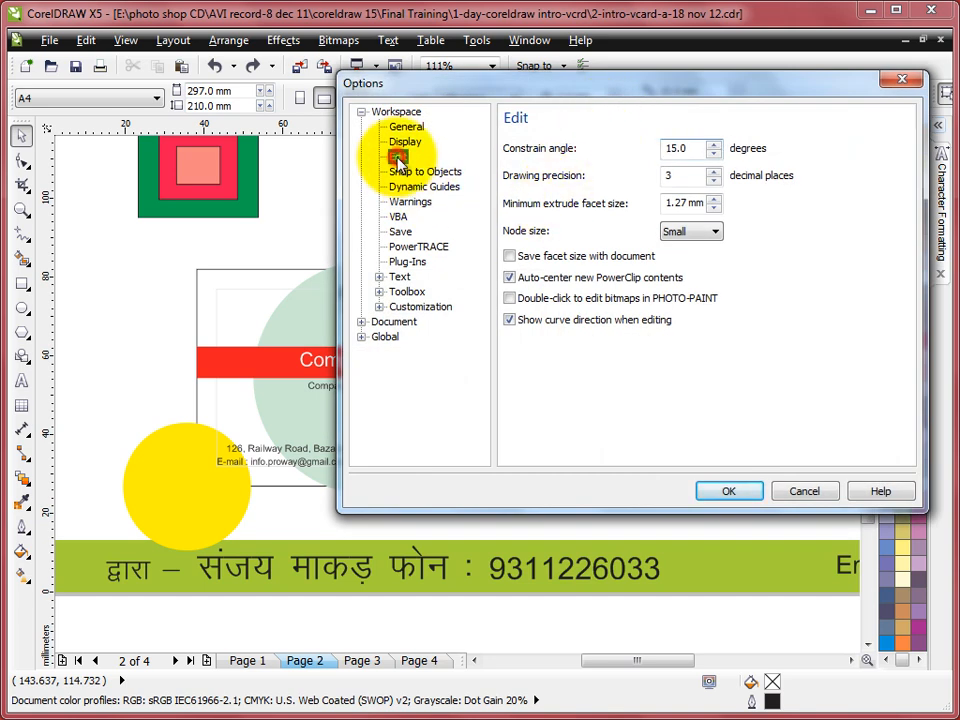
click(510, 277)
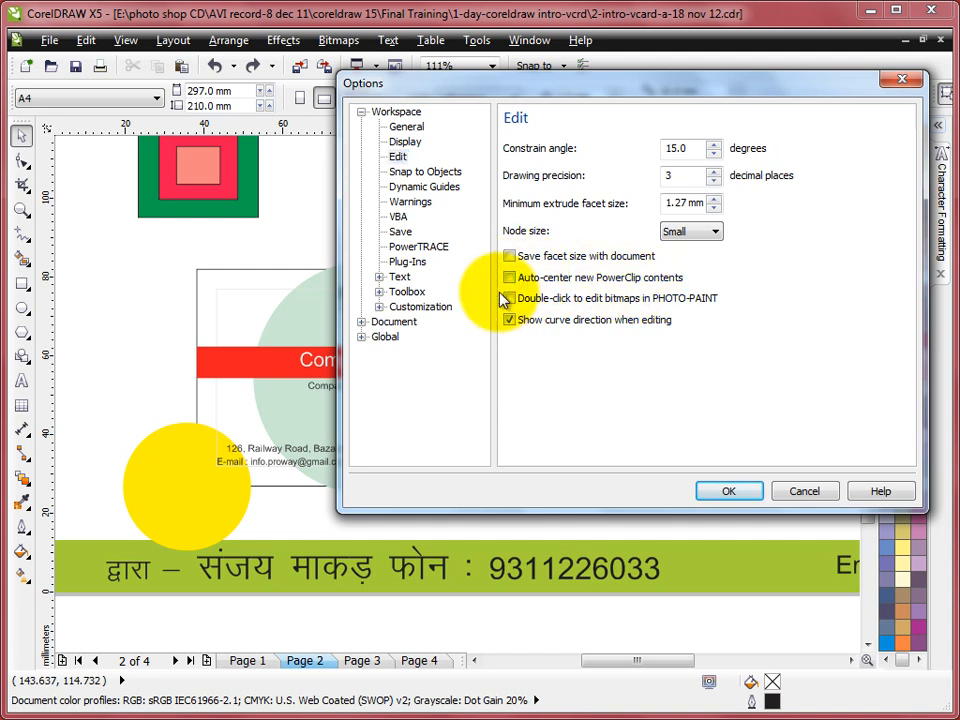
click(728, 491)
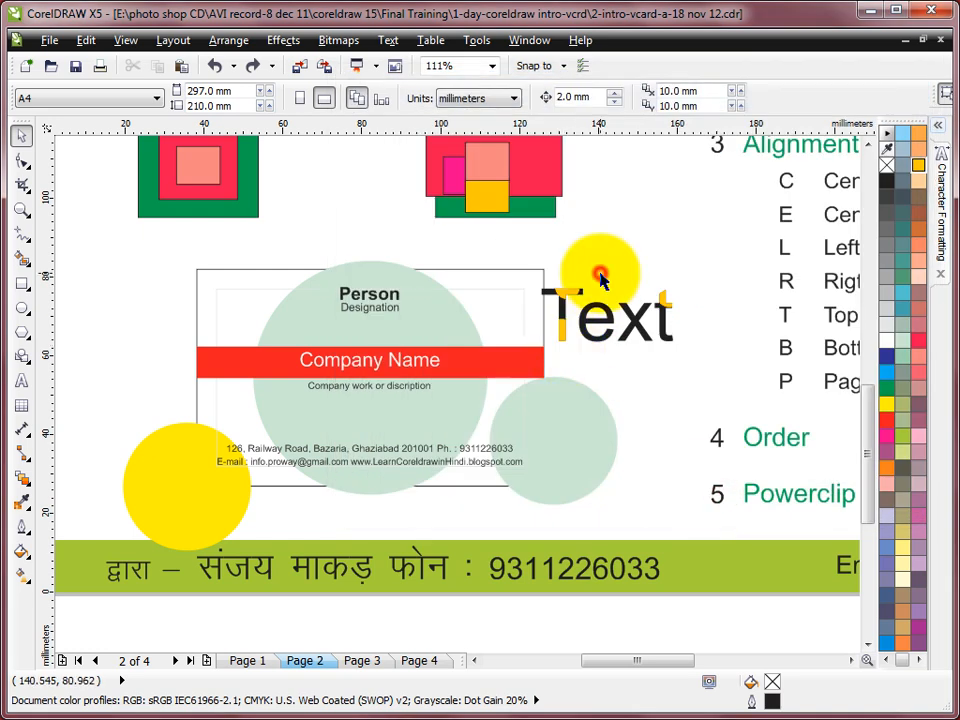
click(439, 302)
click(414, 278)
drag(454, 344, 269, 244)
key(ctrl+z)
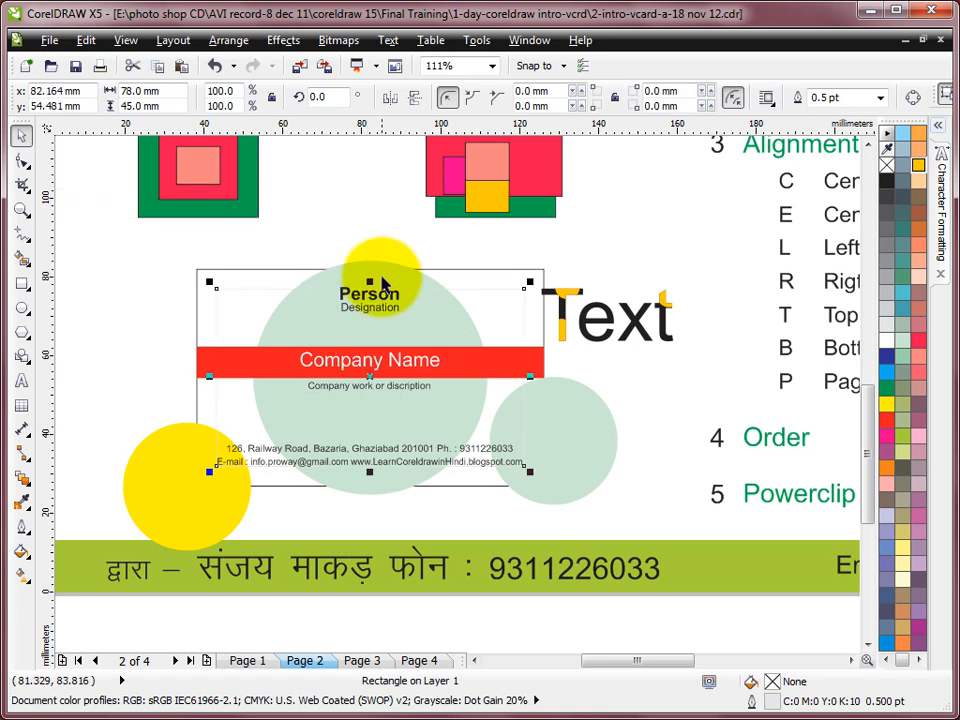
- Move the large green circle over the lower card's upper-left corner, the small green one slightly down and the yellow one over the upper-right corner
click(384, 267)
drag(407, 278, 238, 164)
drag(570, 466, 581, 493)
drag(161, 517, 536, 285)
- Select all three circles and PowerClip them inside the lower card's outer rectangle, keeping their positions
drag(277, 251, 560, 437)
click(283, 40)
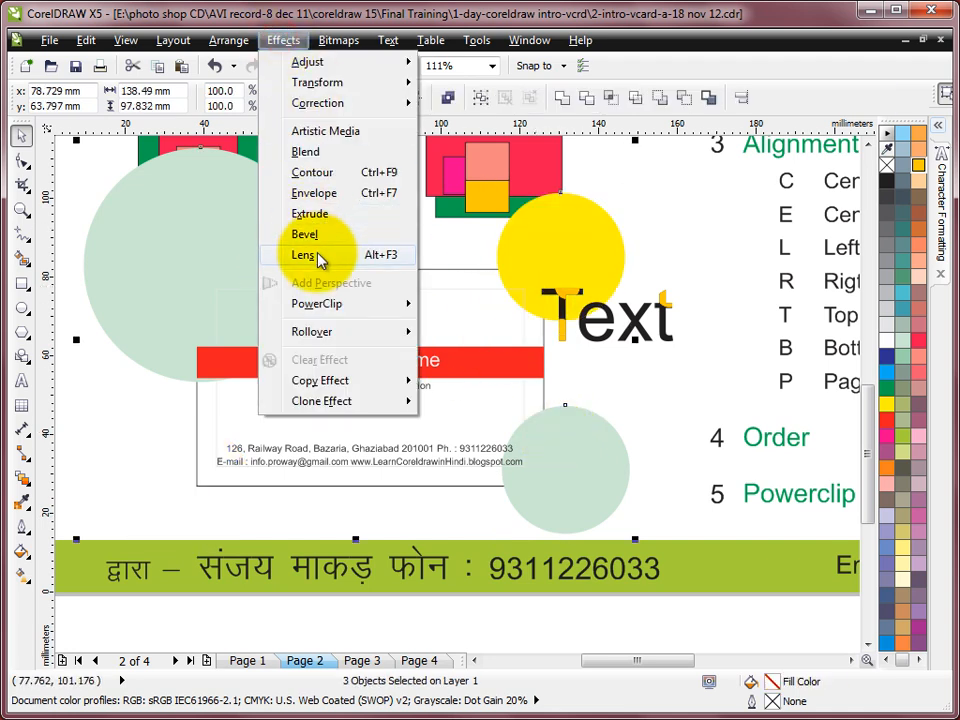
mouse_move(308, 306)
click(475, 306)
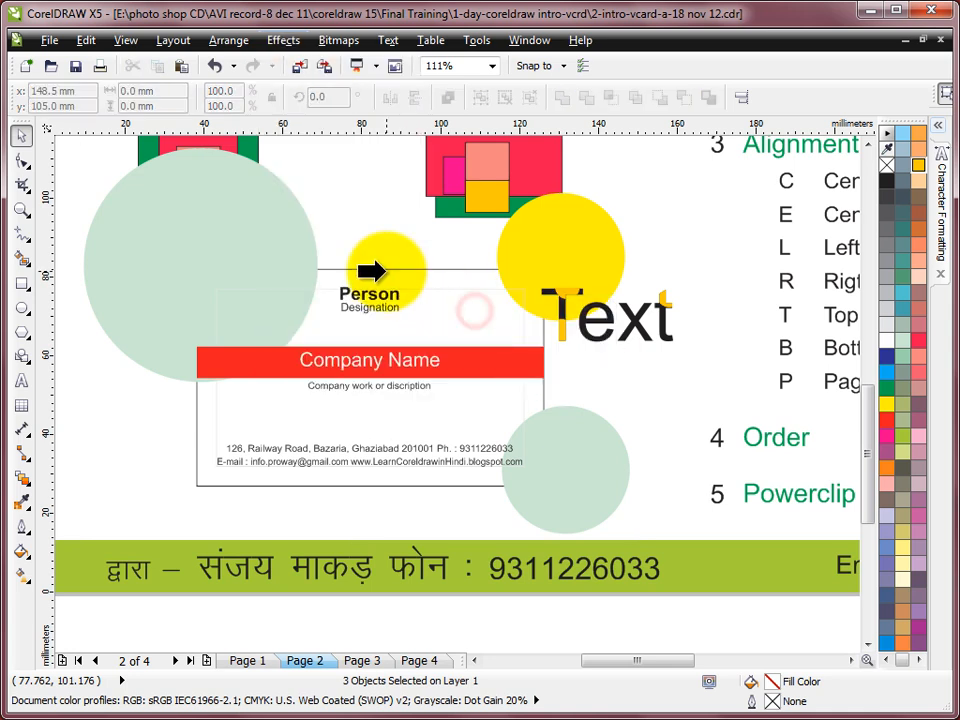
click(387, 268)
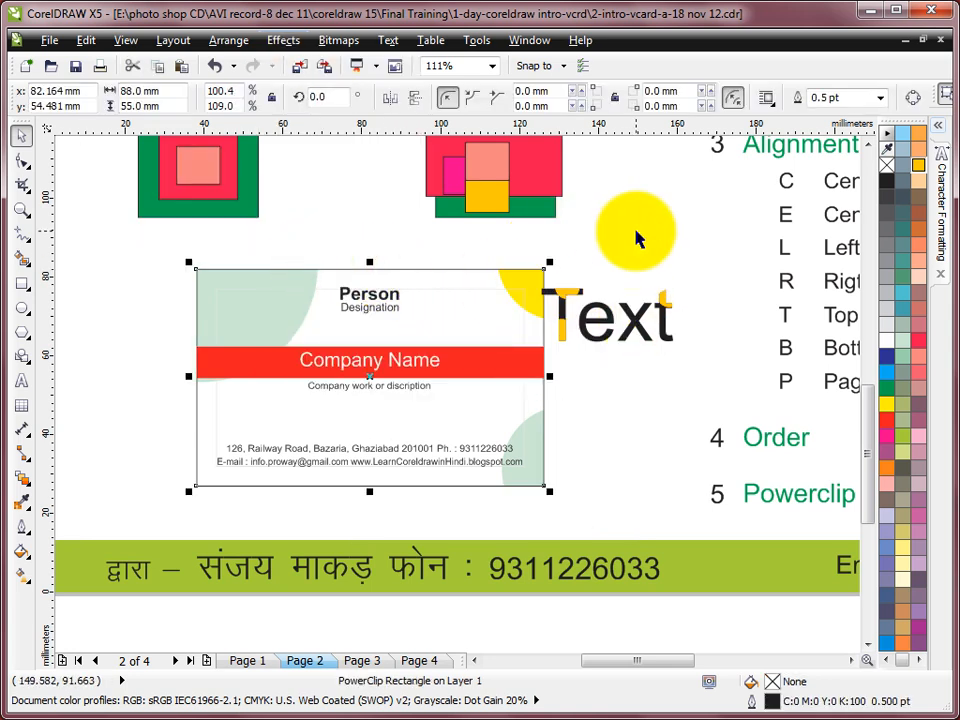
key(F4)
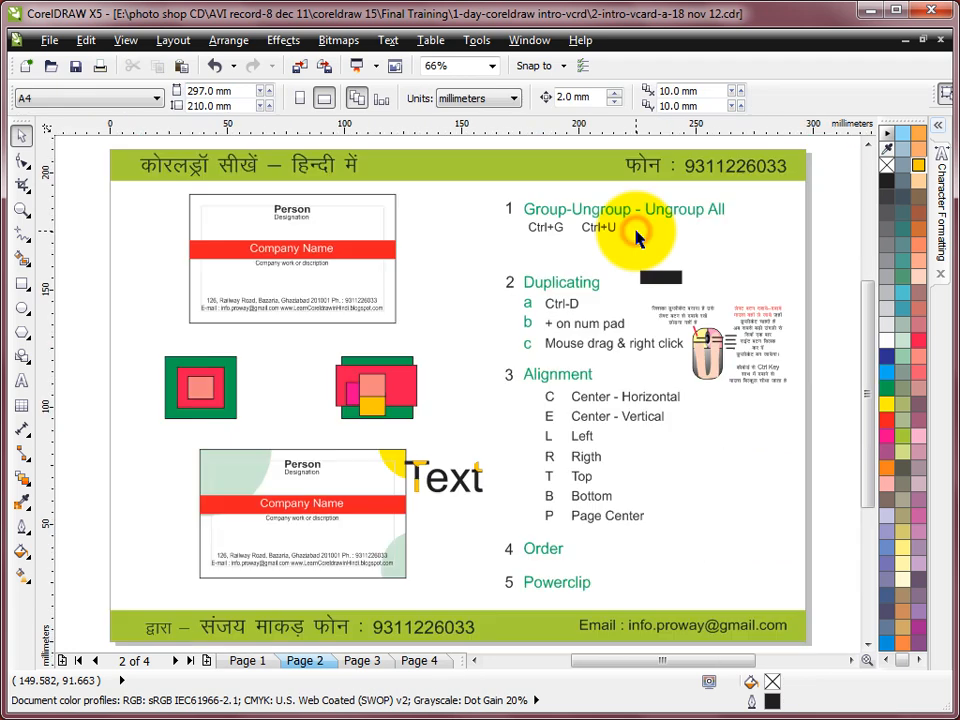